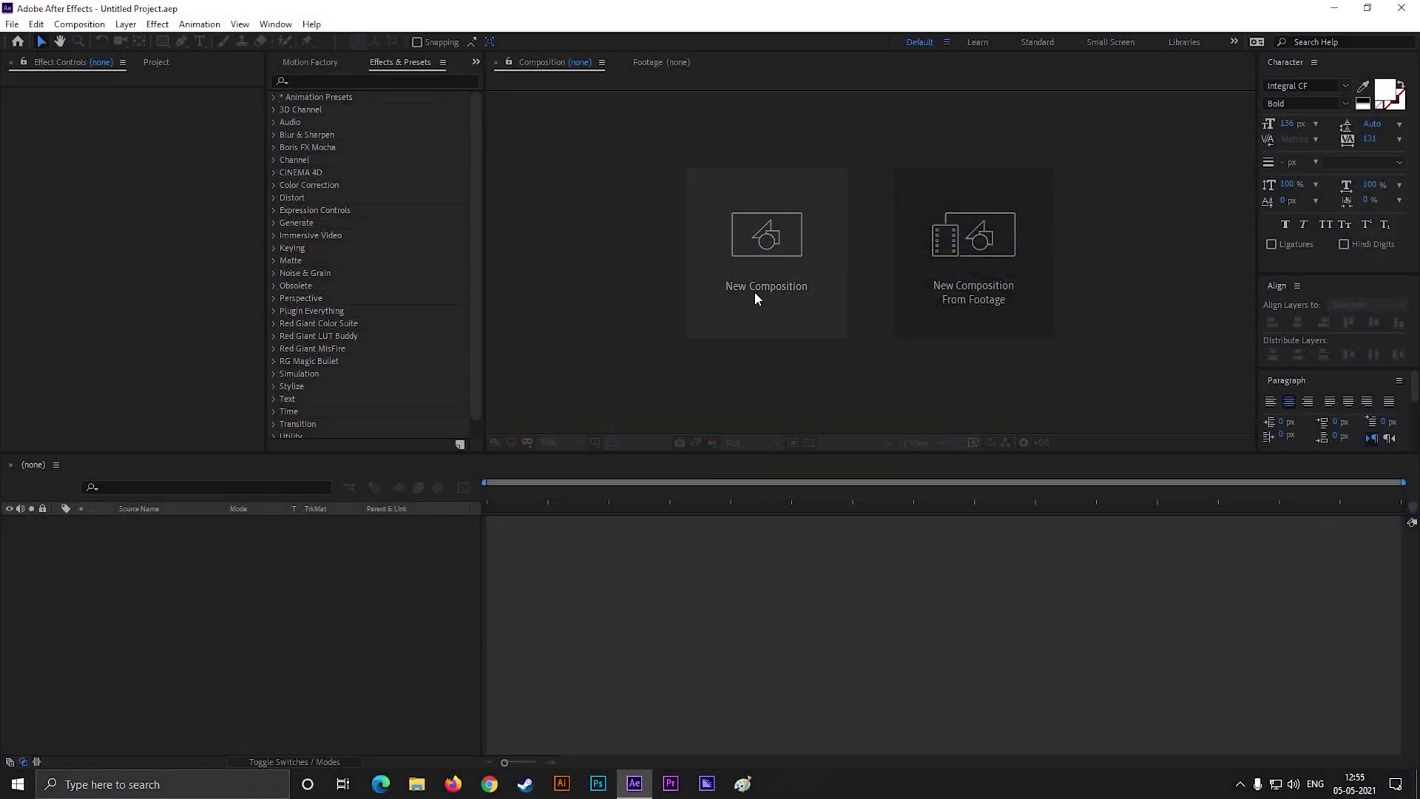
- Start a 1920×1080, 30 fps, six-second composition and name it 'Flicker text aniamtion'
click(769, 320)
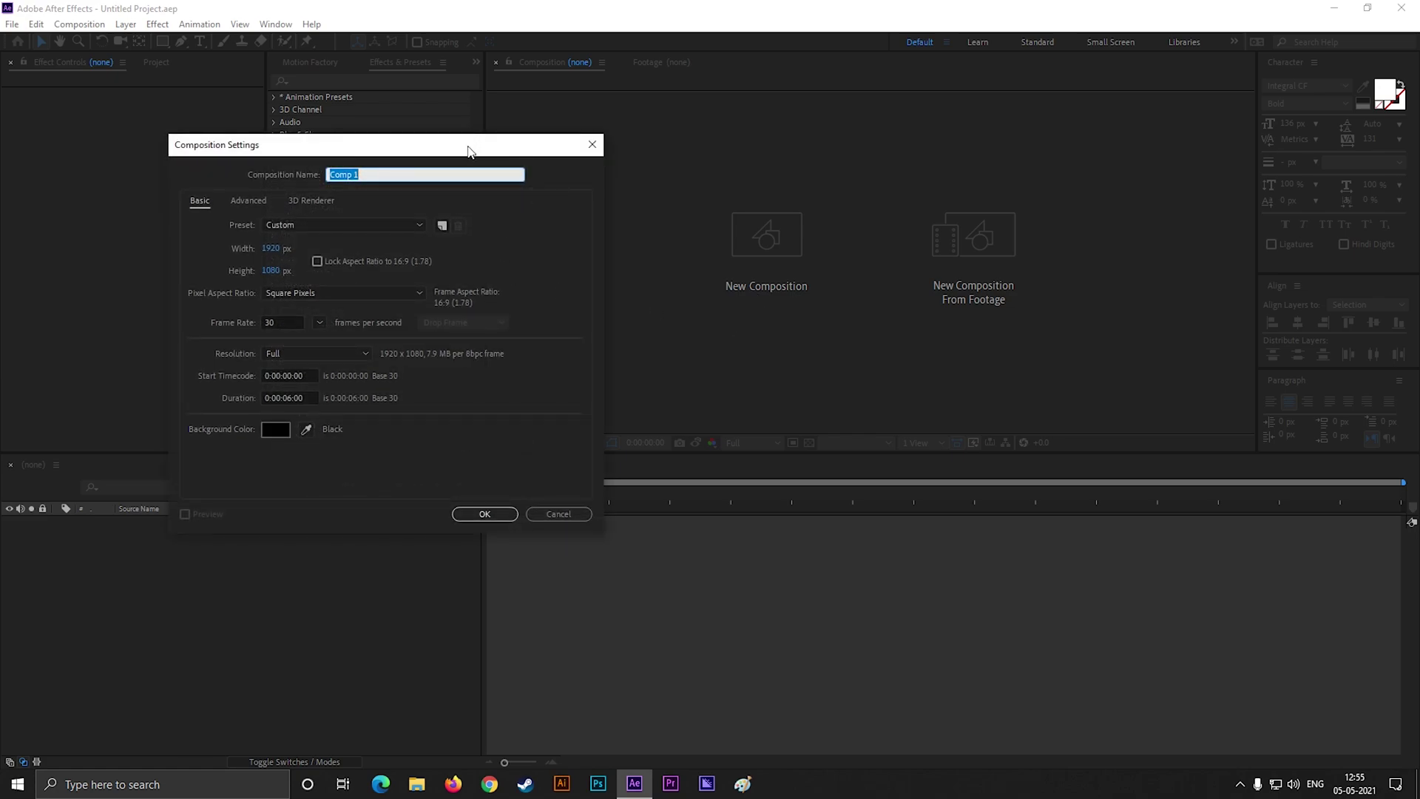
drag(468, 150, 833, 216)
text(Flicker text aniamtion)
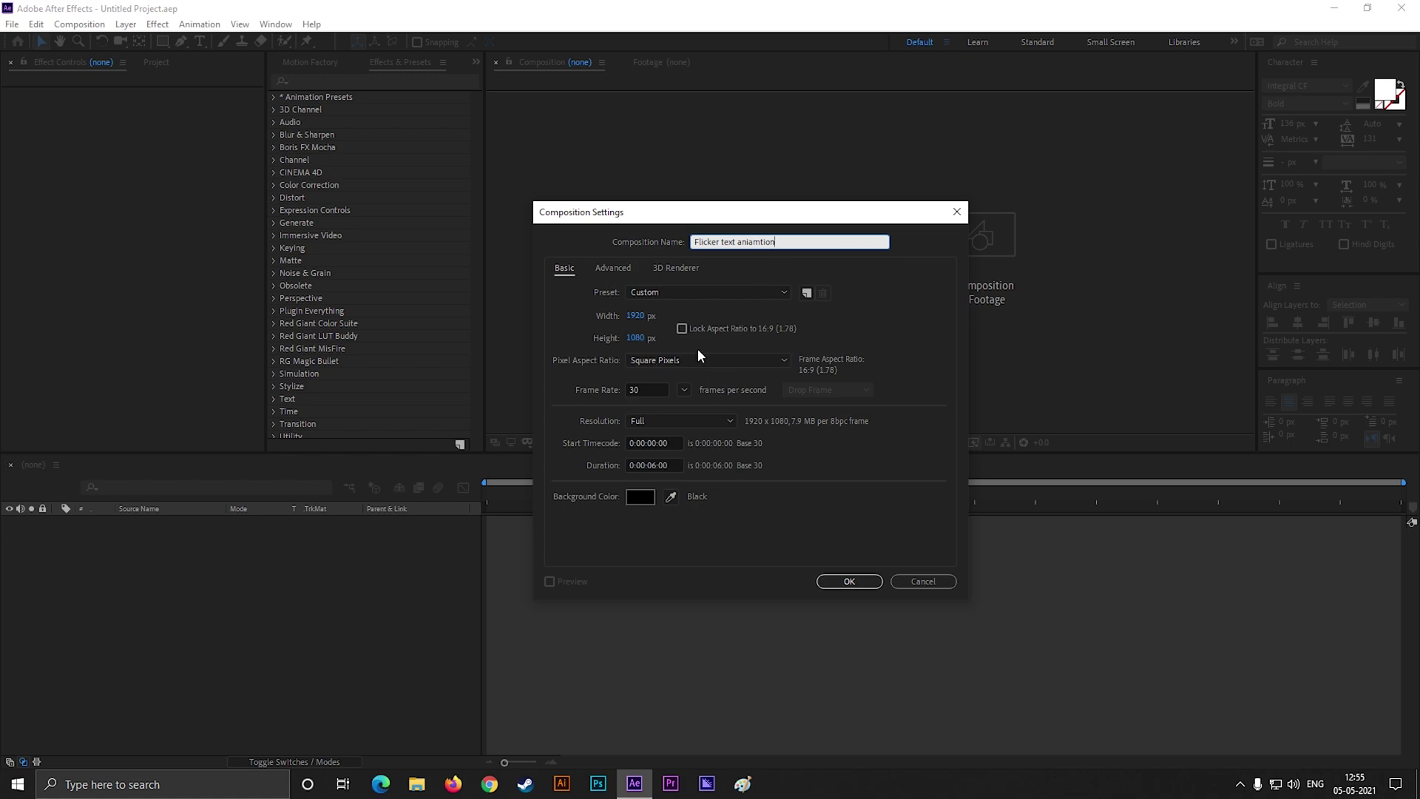
- Confirm the composition and add a MOTION text layer centred with Ctrl+Home
key(Return)
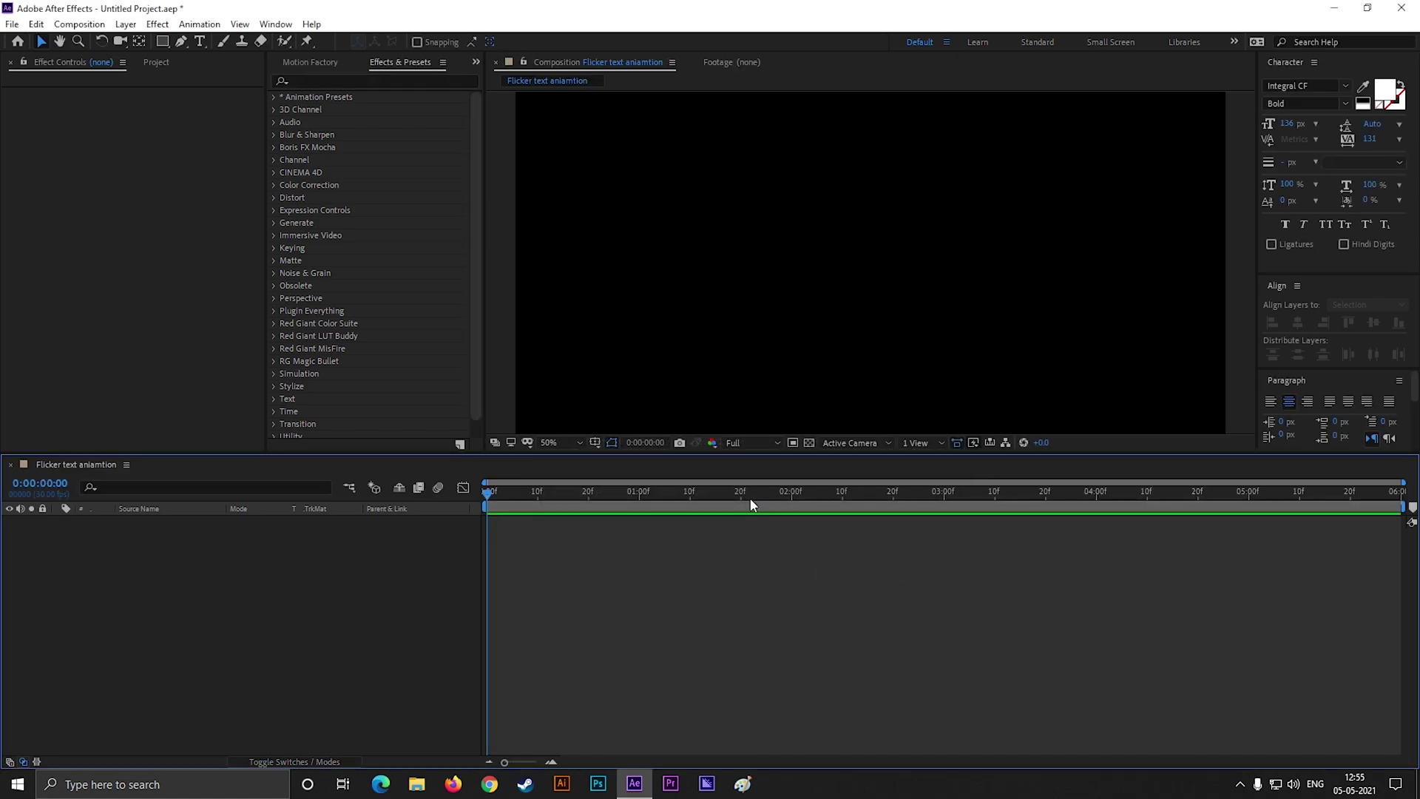
click(200, 42)
click(757, 253)
text(MOTION)
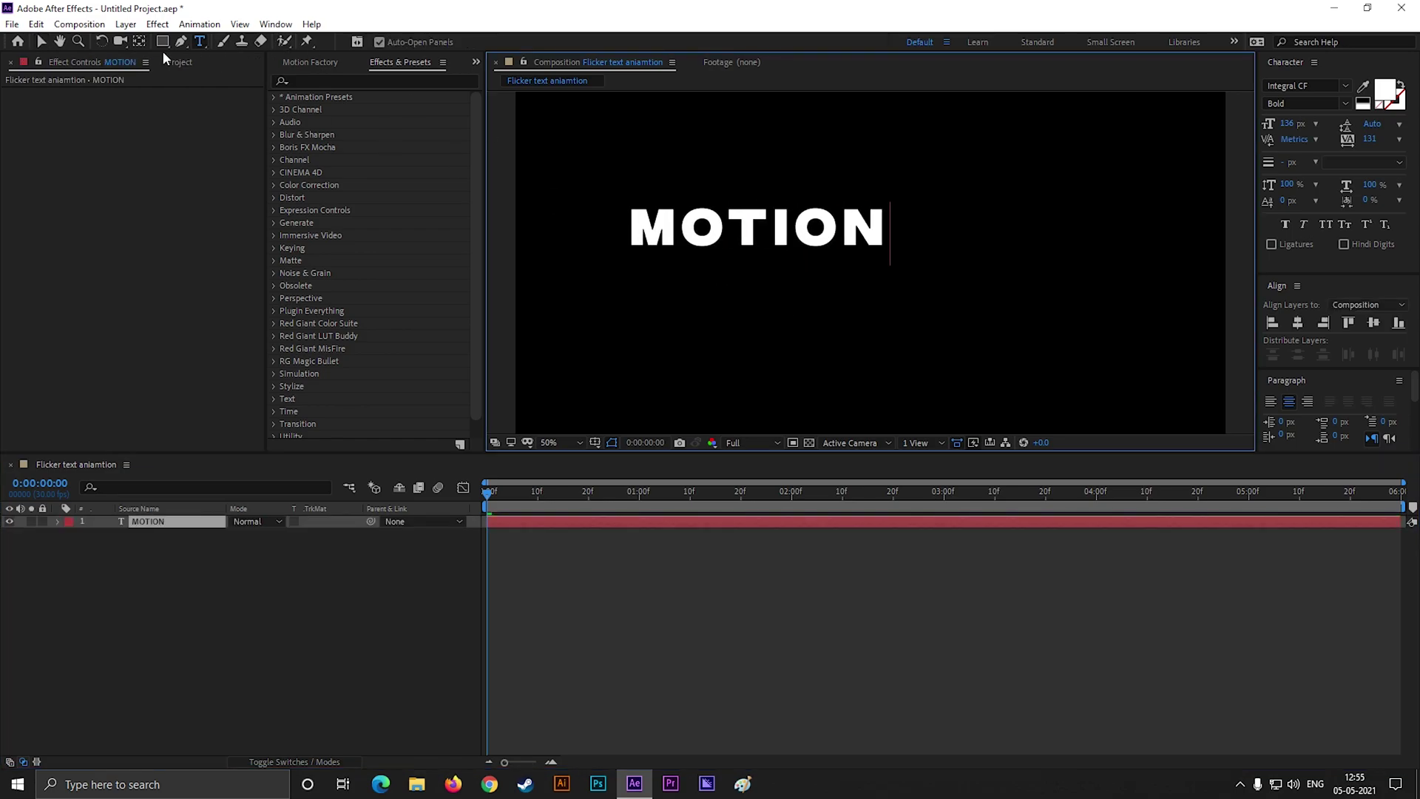
click(42, 42)
key(ctrl+Home)
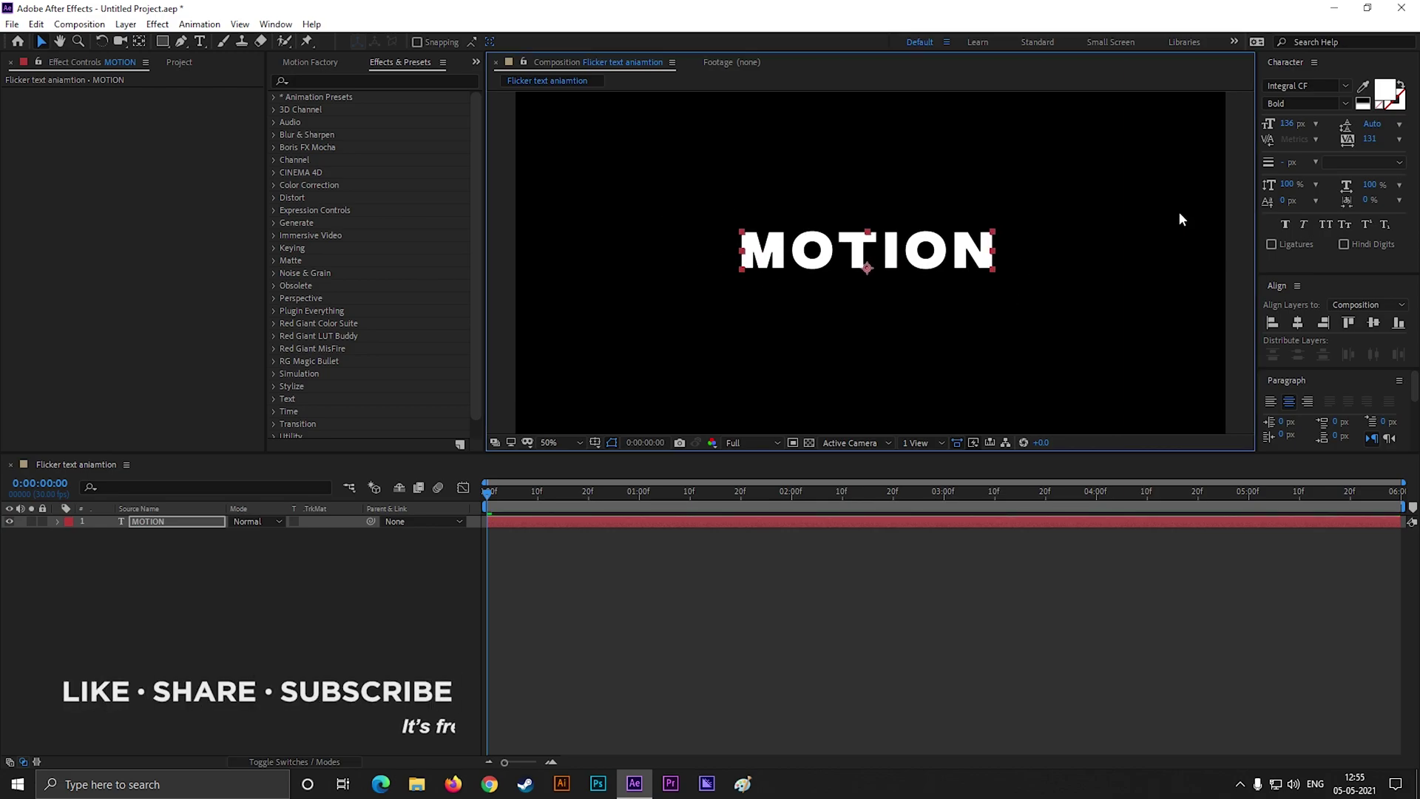
- Set MOTION to Barlow Bold with 0 tracking and 191 px size
click(1331, 87)
text(b)
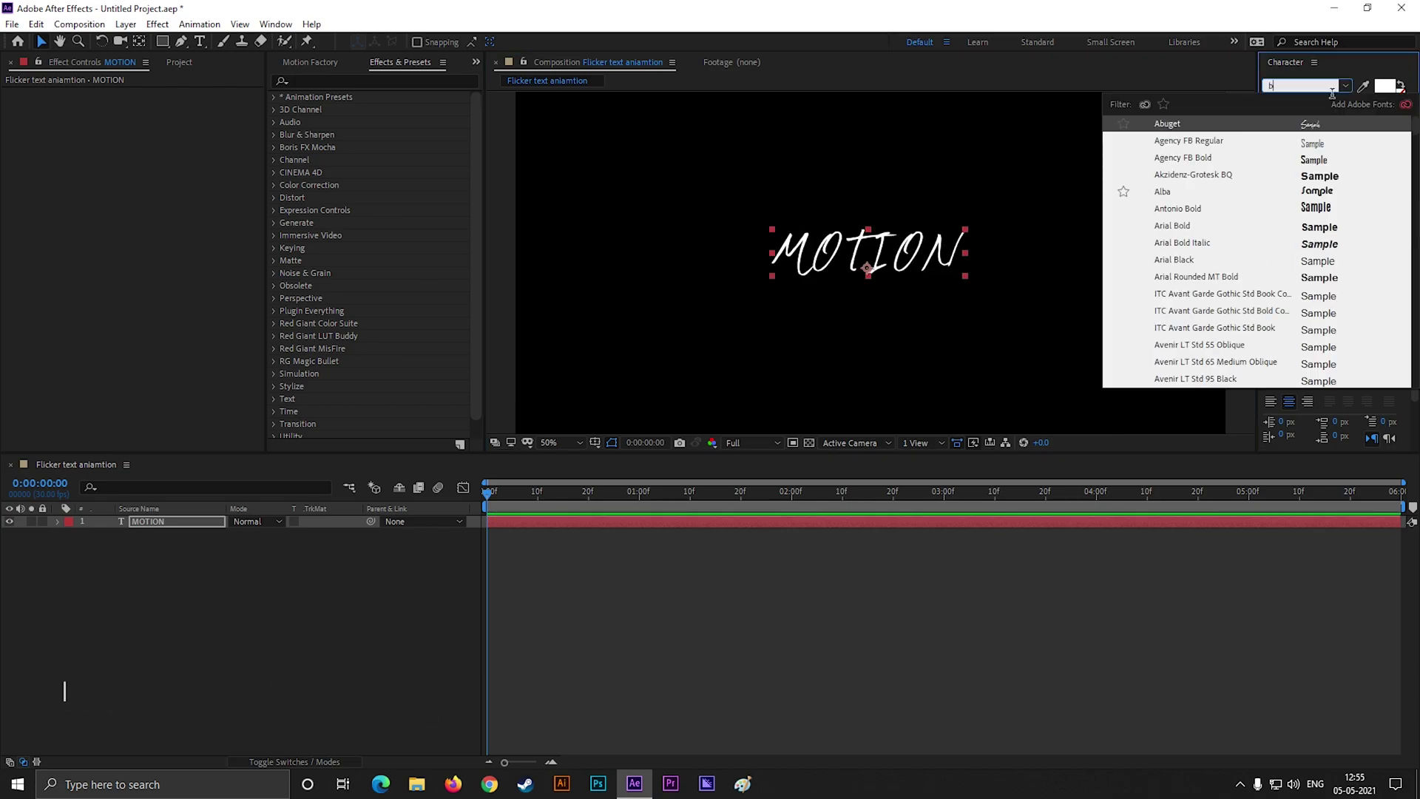
text(arl)
key(Down)
key(Down)
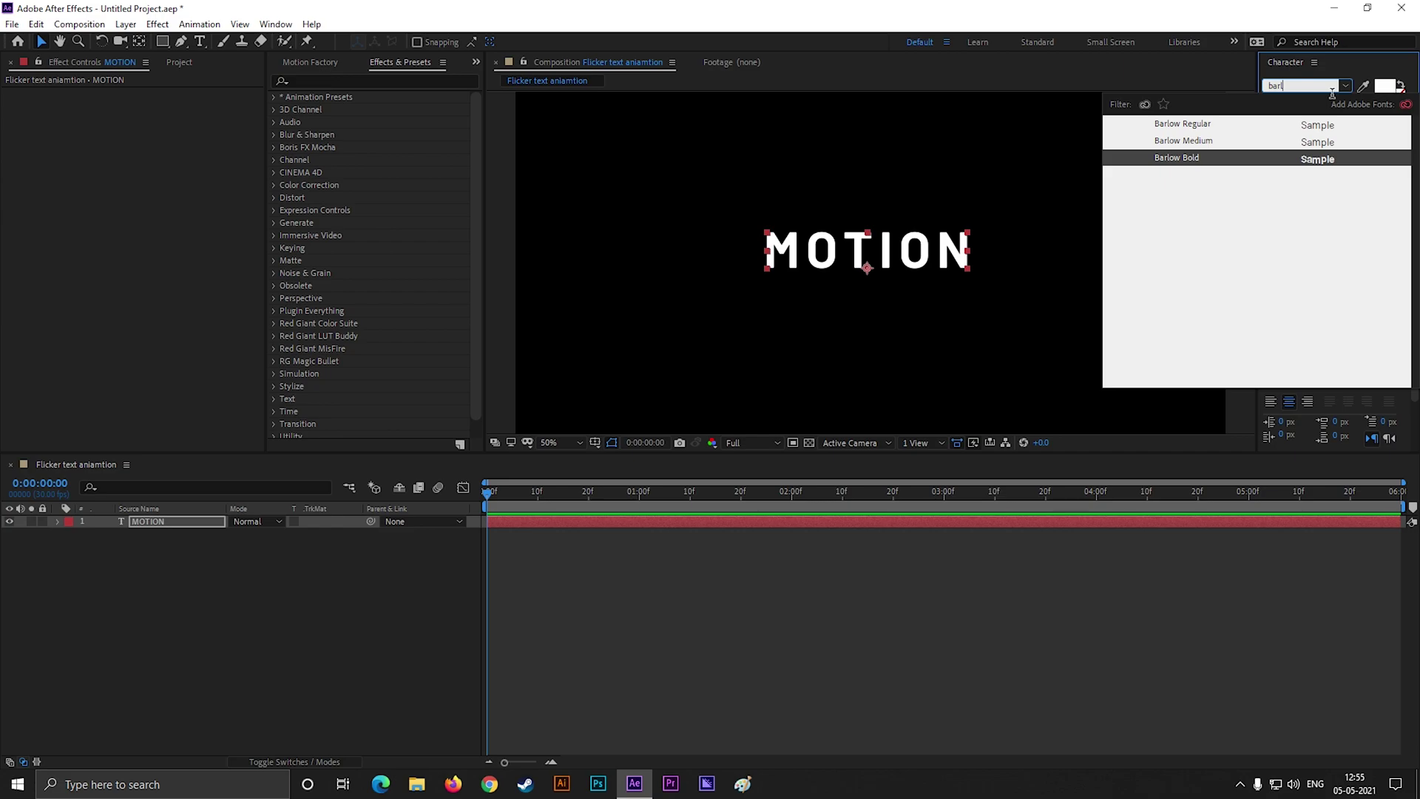
key(Return)
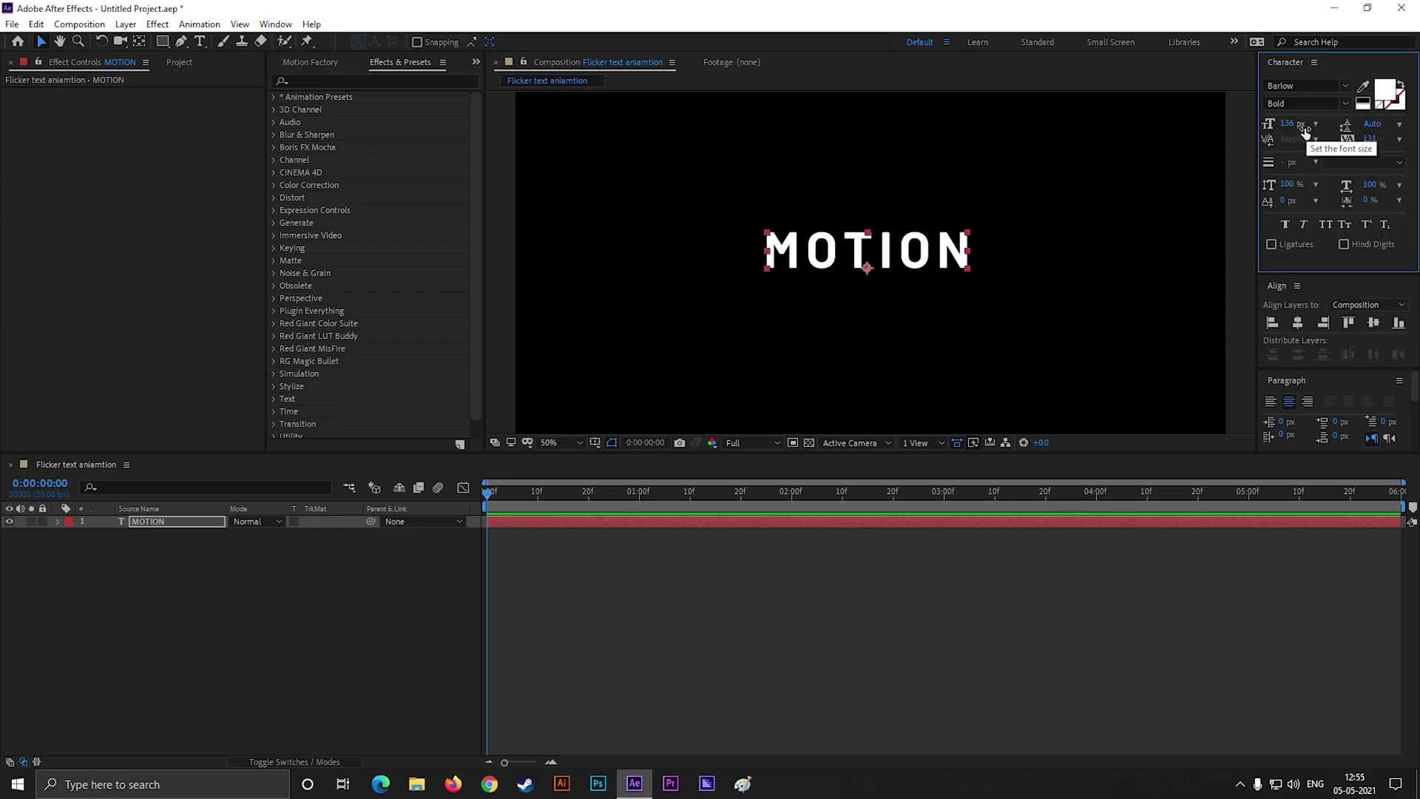
click(1399, 141)
text(0)
key(Return)
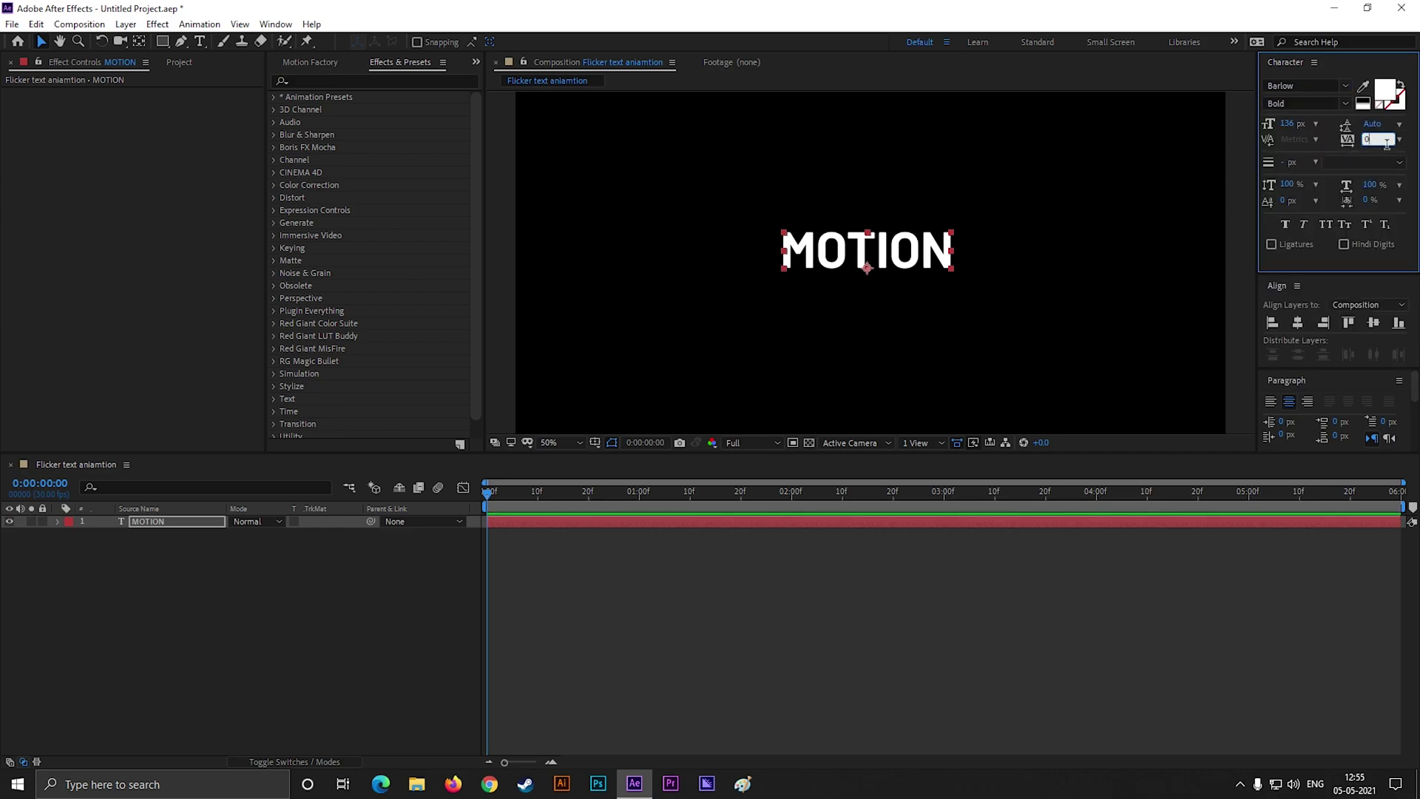
drag(1291, 126, 1344, 132)
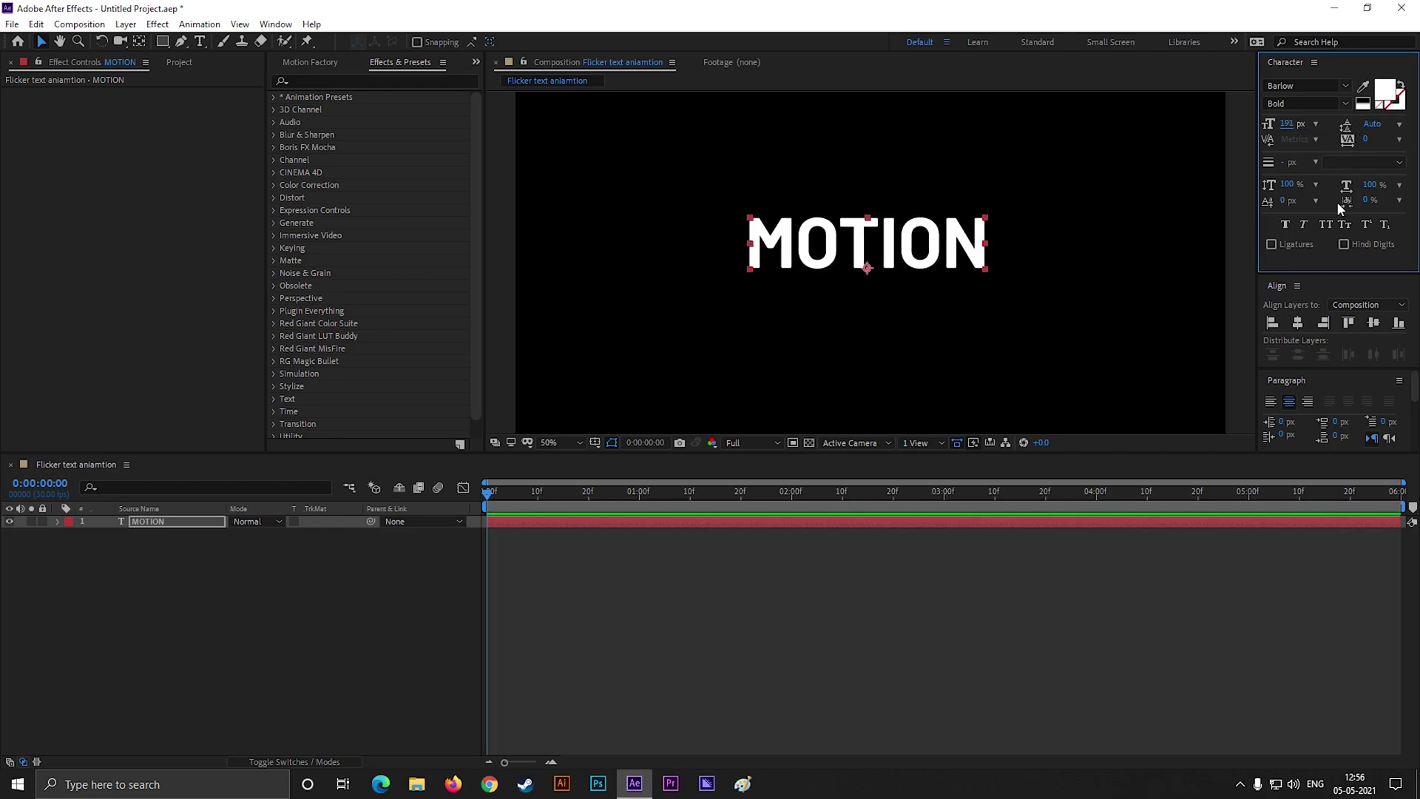
- Centre MOTION horizontally and vertically using the Align panel
click(1298, 326)
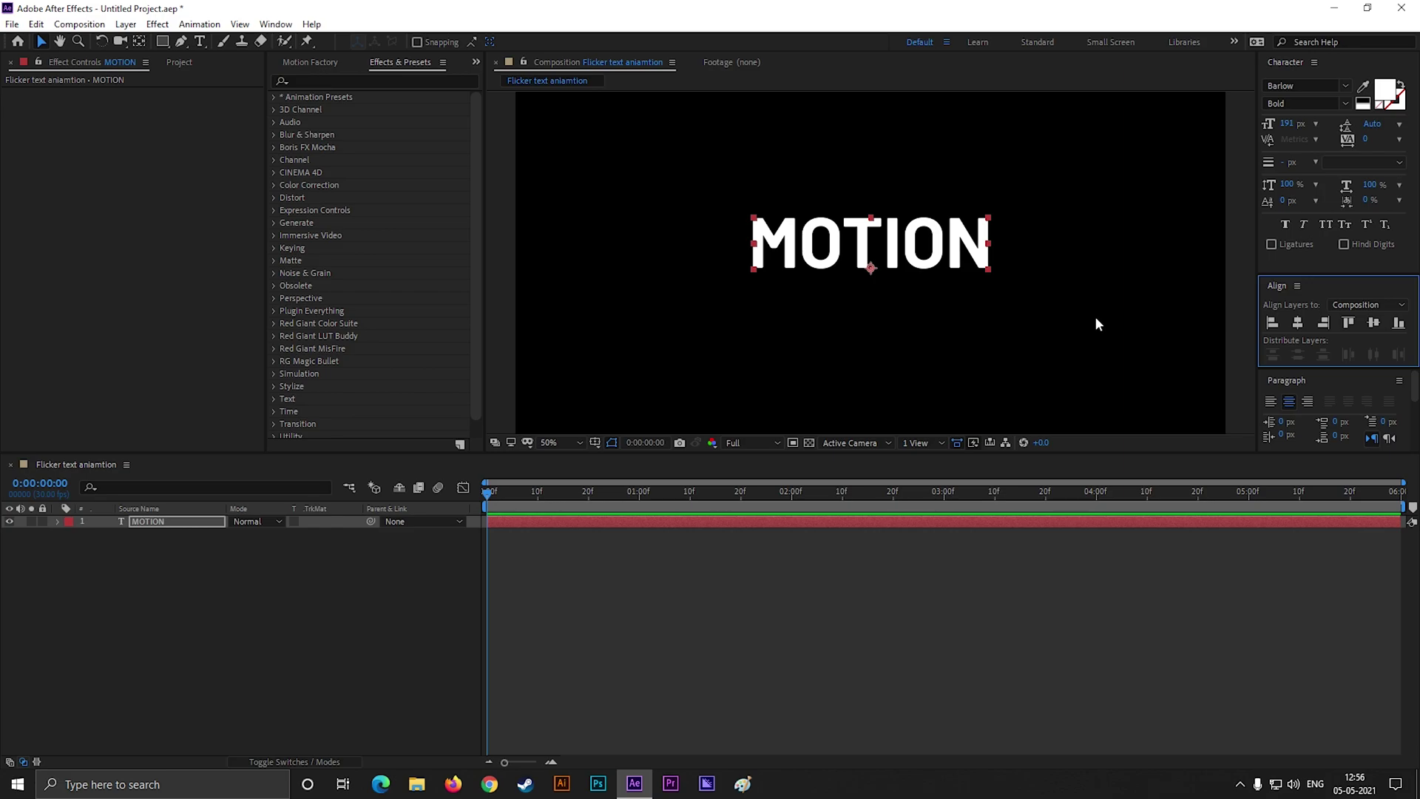
click(1368, 325)
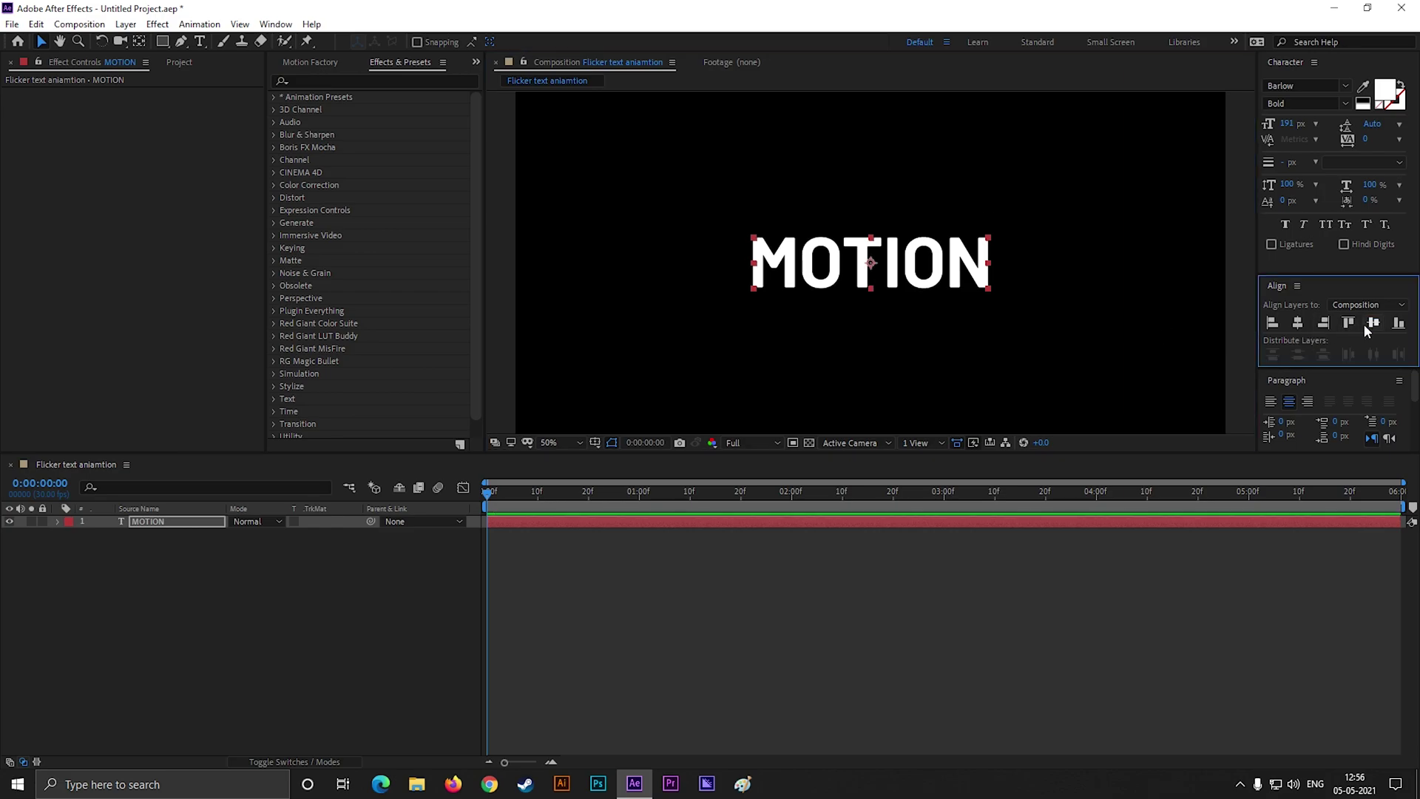
click(961, 584)
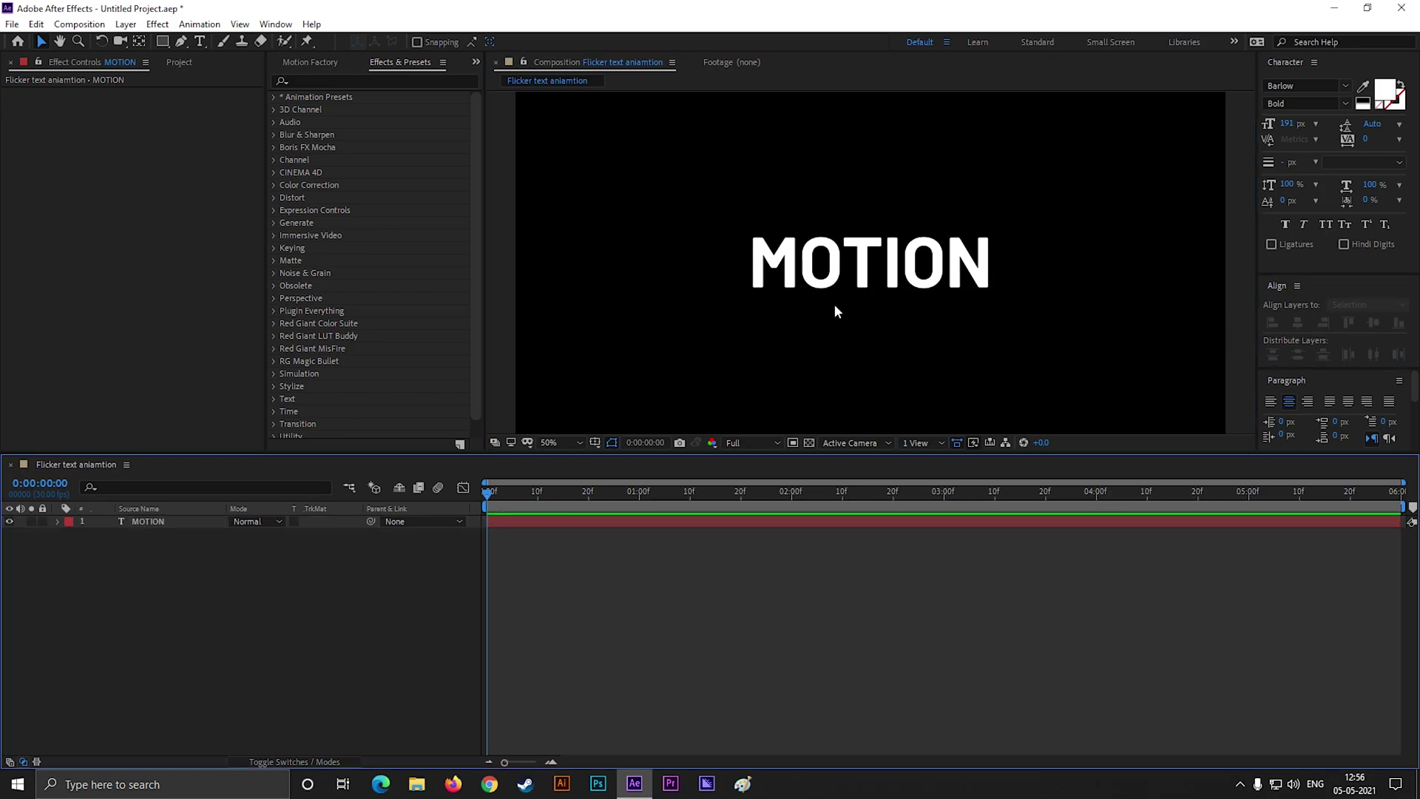
click(867, 285)
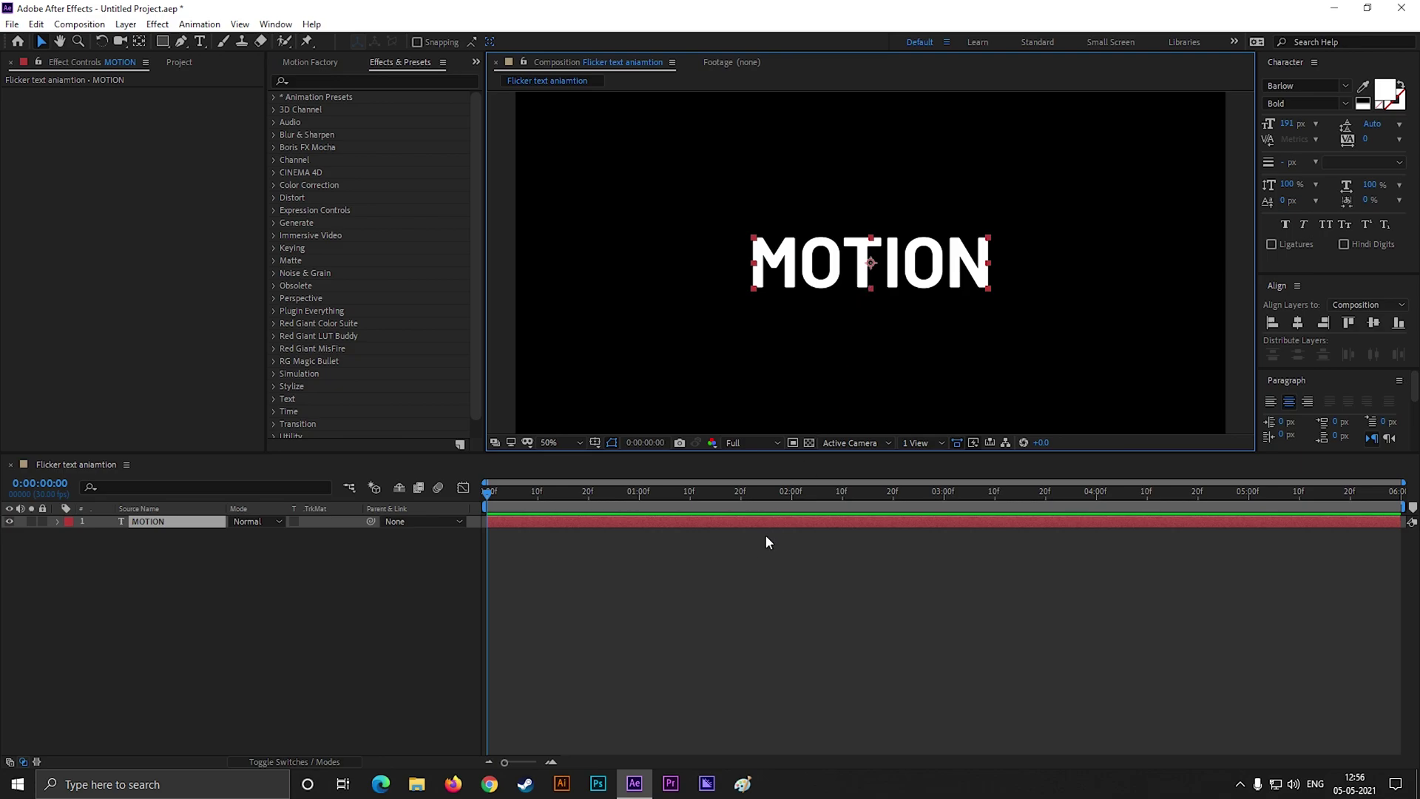
- Add an Opacity text animator to MOTION and expose its Range Selector 1
click(56, 522)
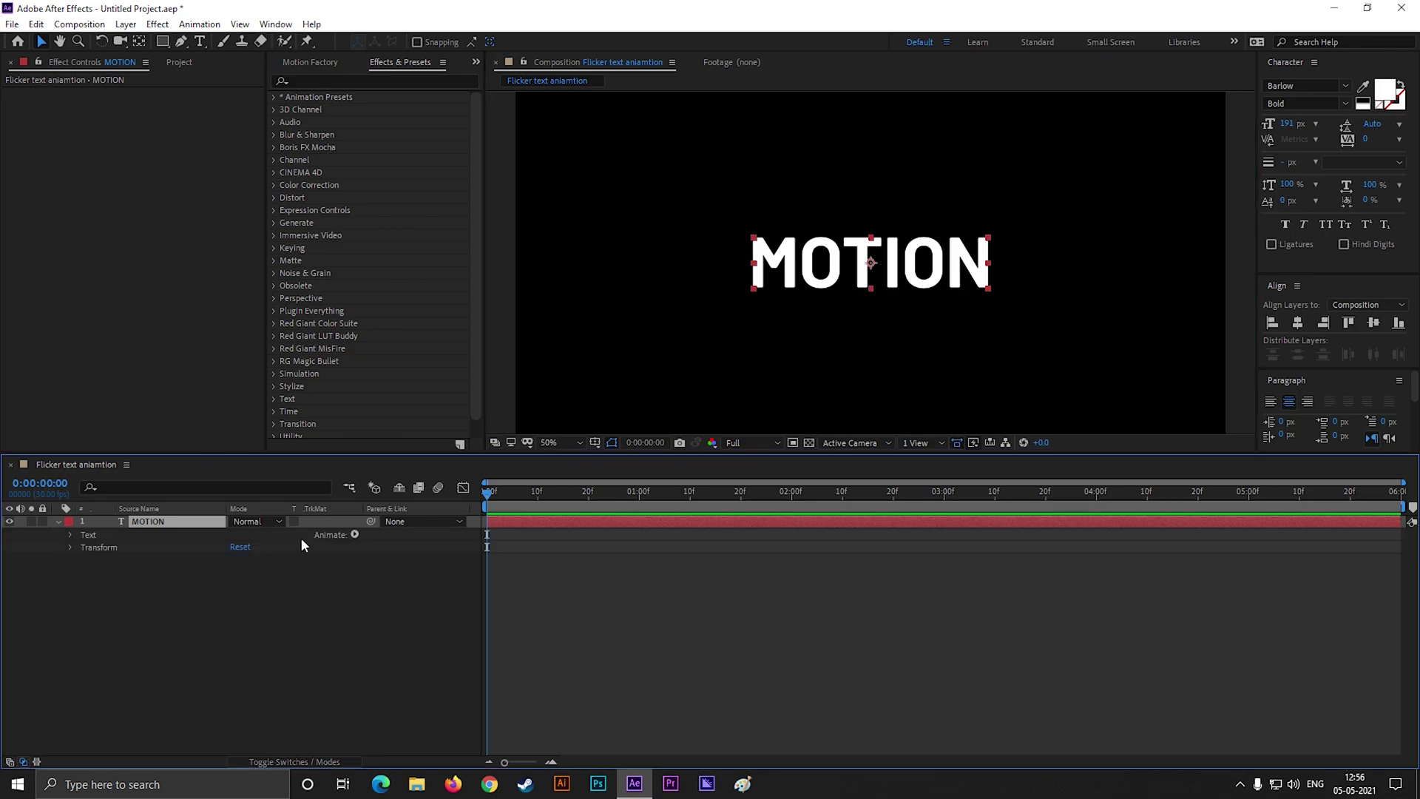
click(352, 534)
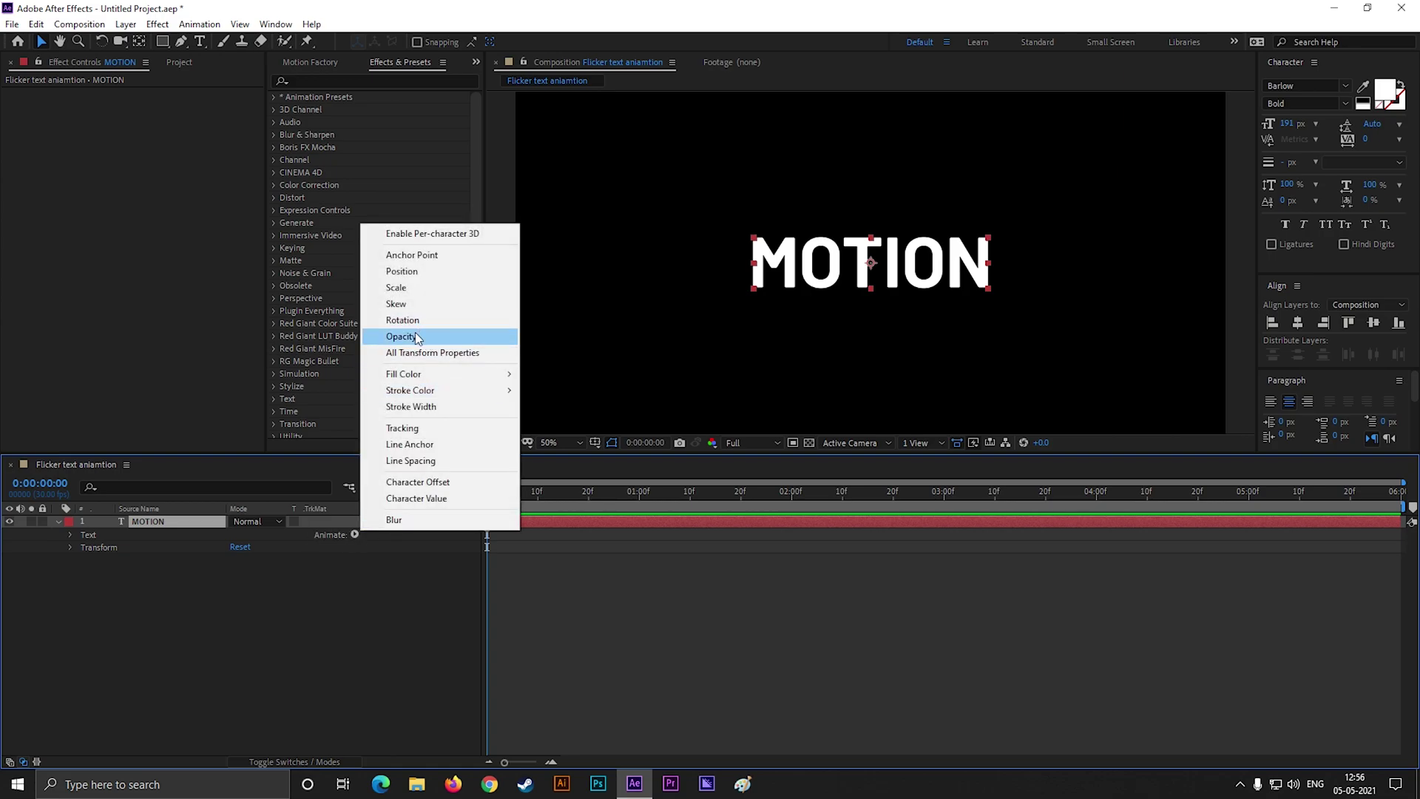
click(419, 337)
click(109, 646)
click(94, 597)
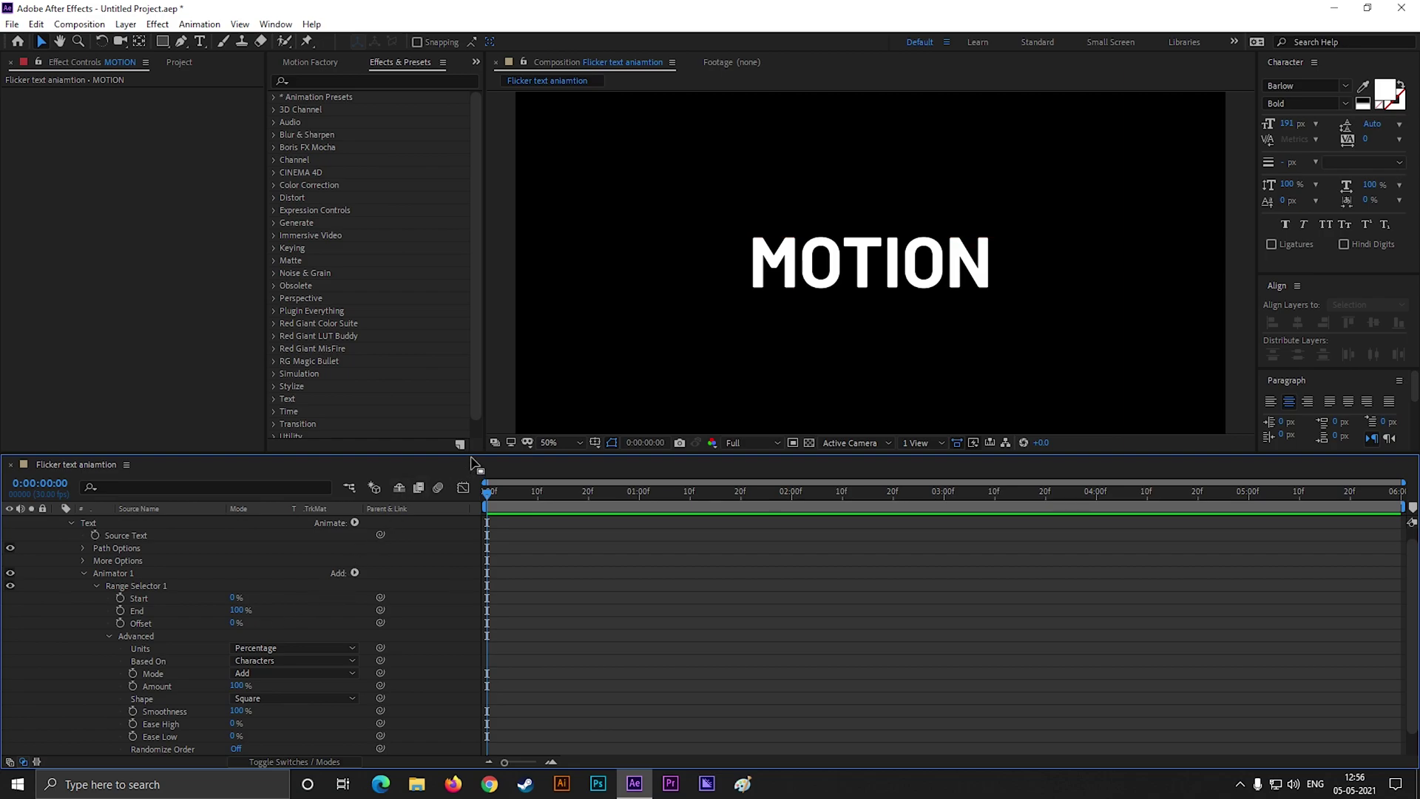
drag(477, 459, 538, 449)
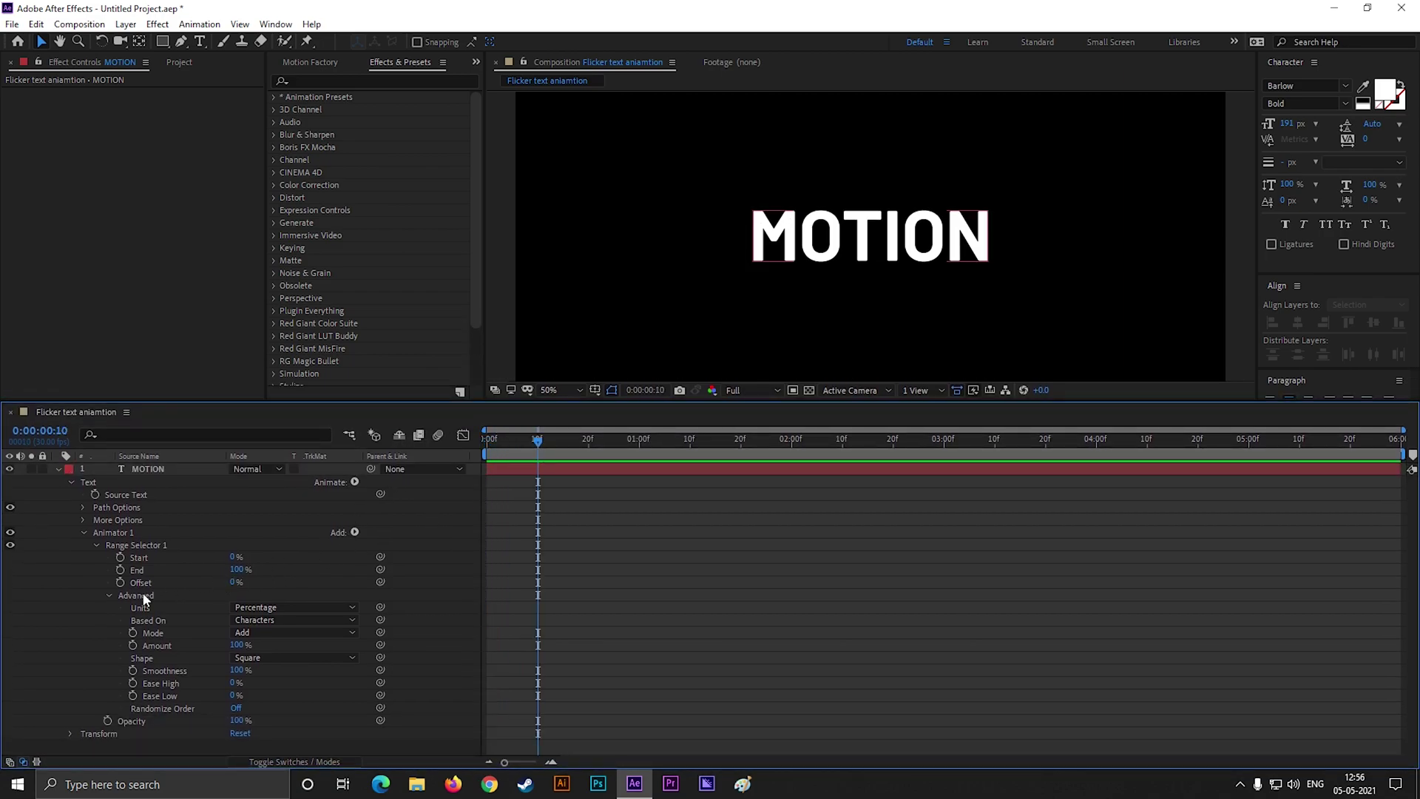
- Keyframe Range Selector Start at 10f and 2:00, and set animator Opacity to 0%
click(121, 558)
drag(538, 444, 786, 446)
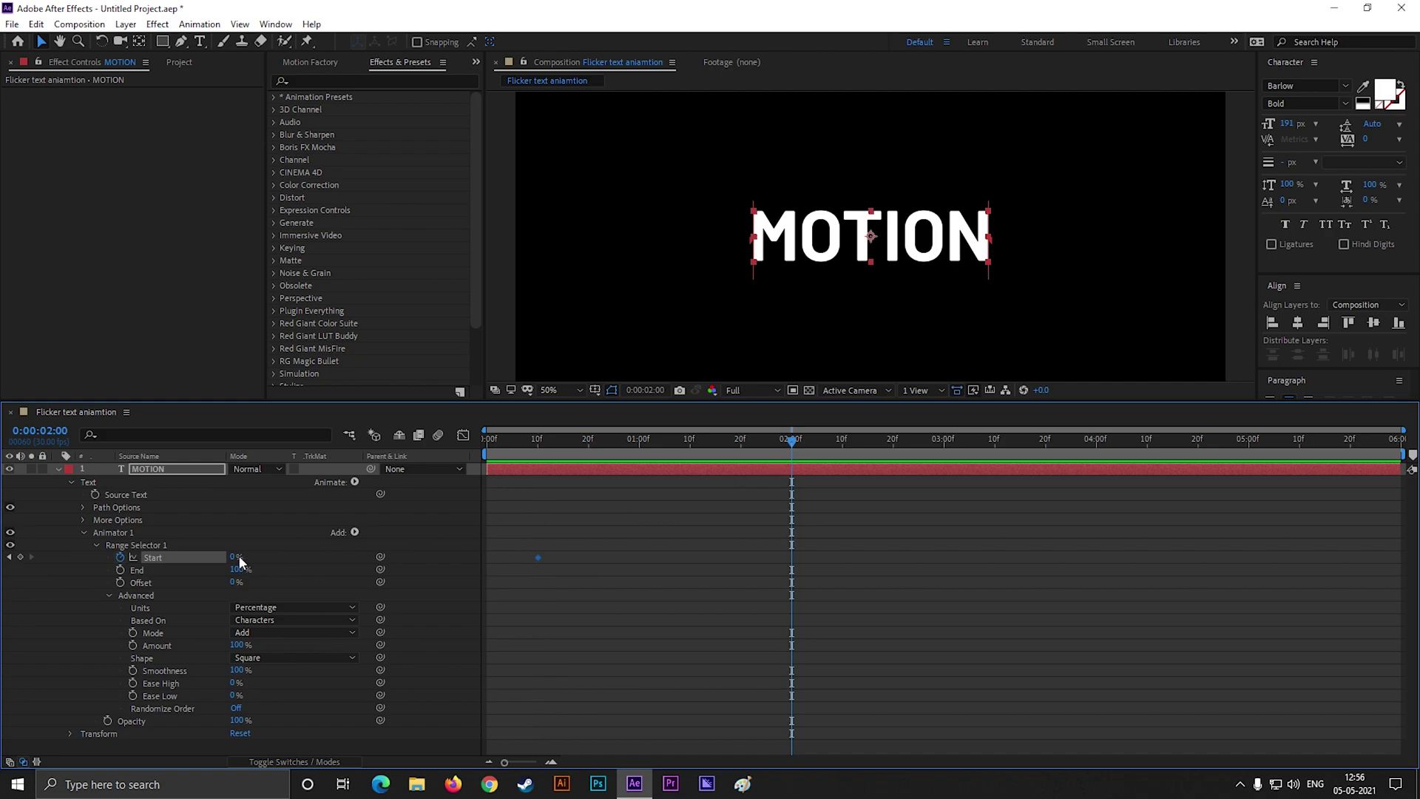
drag(237, 557, 284, 557)
key(space)
key(space)
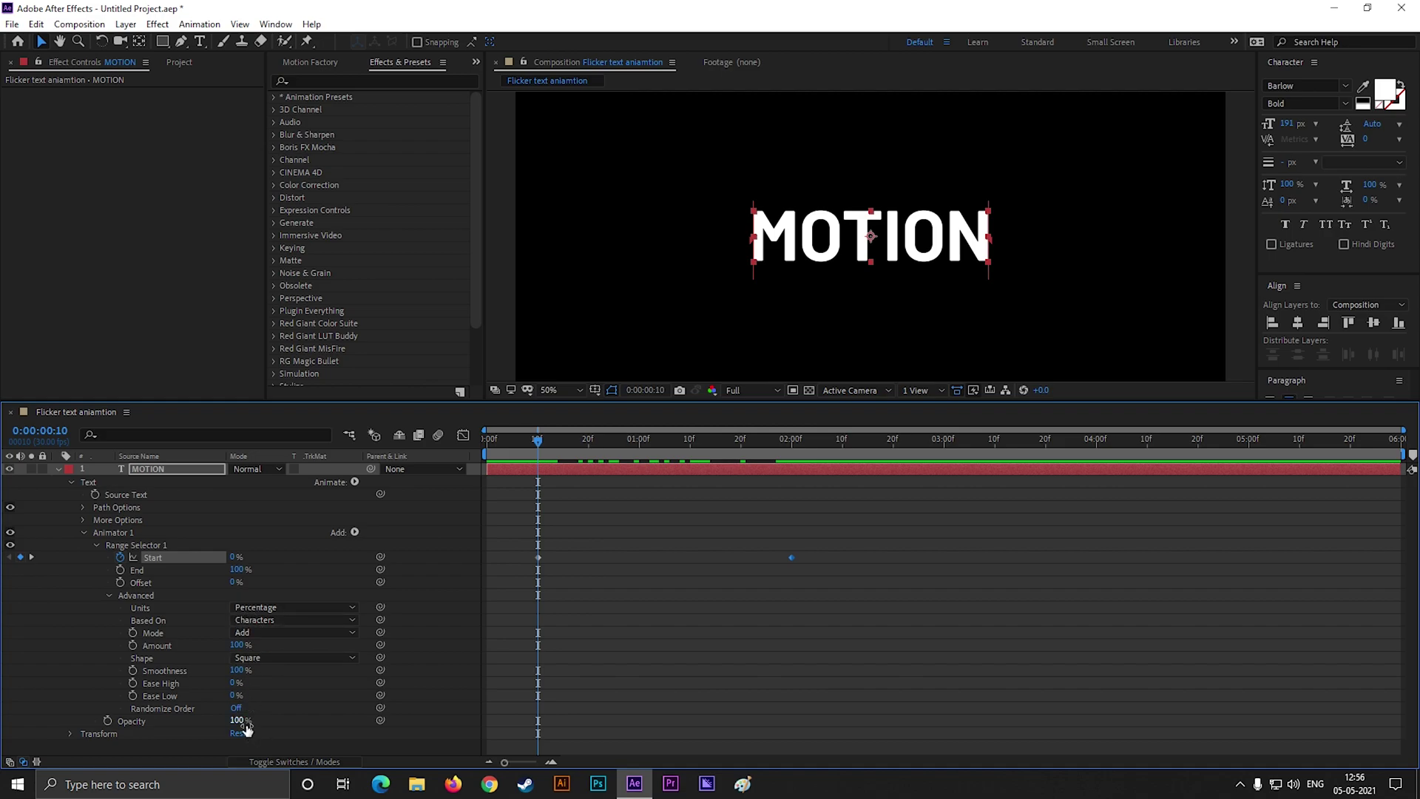
drag(246, 728, 170, 711)
drag(538, 440, 676, 480)
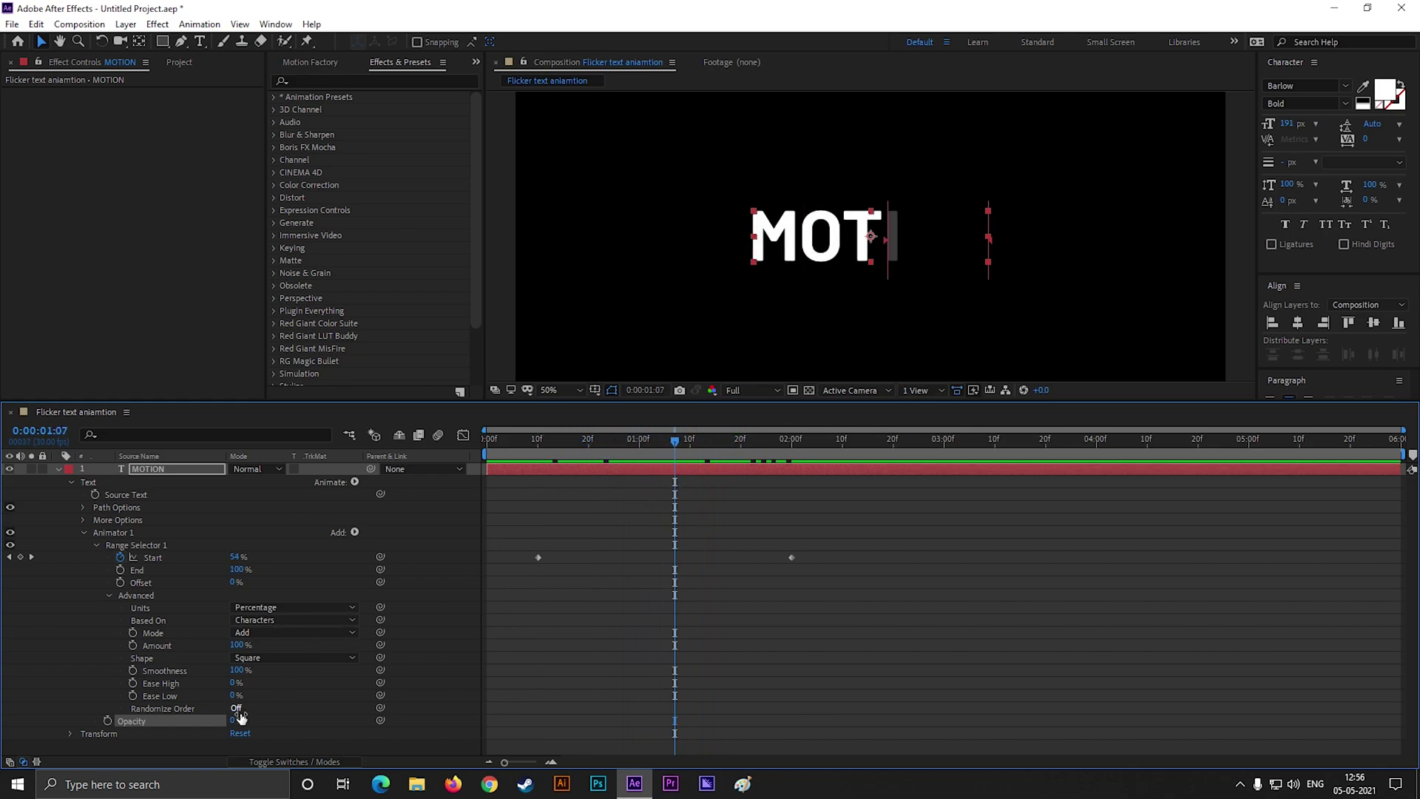
- Turn on Randomize Order and keyframe Random Seed from 10f to 30 at 2:00
click(236, 708)
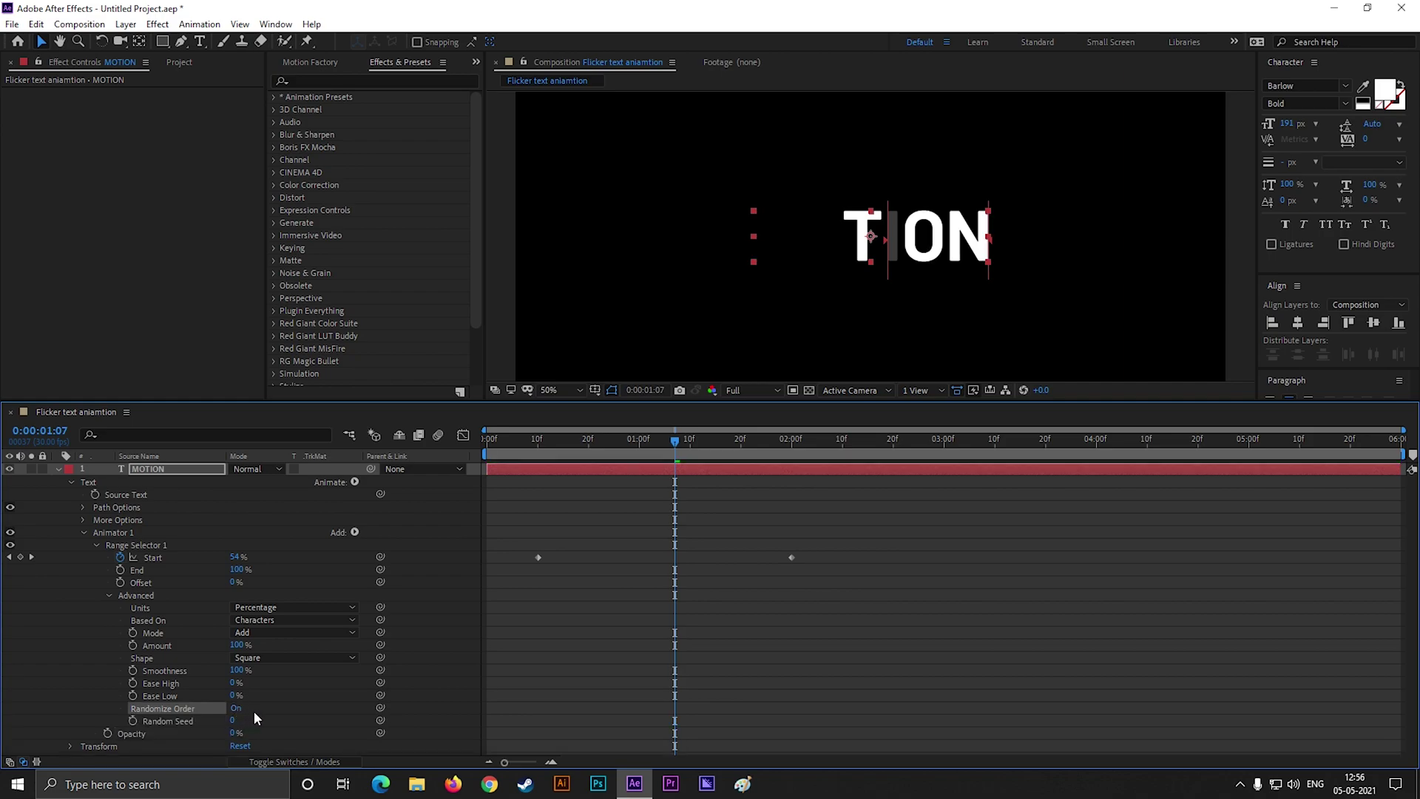
drag(662, 456, 534, 508)
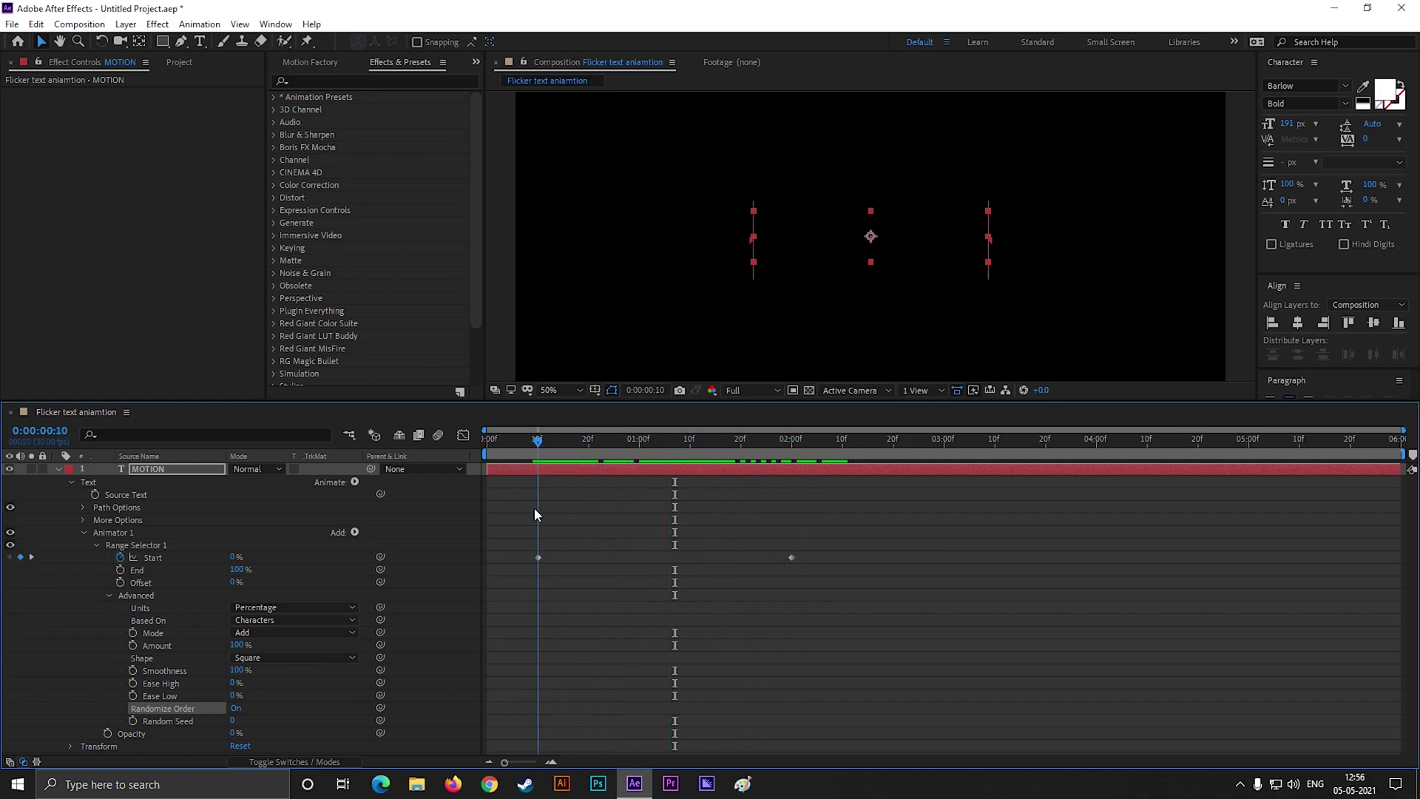
click(132, 720)
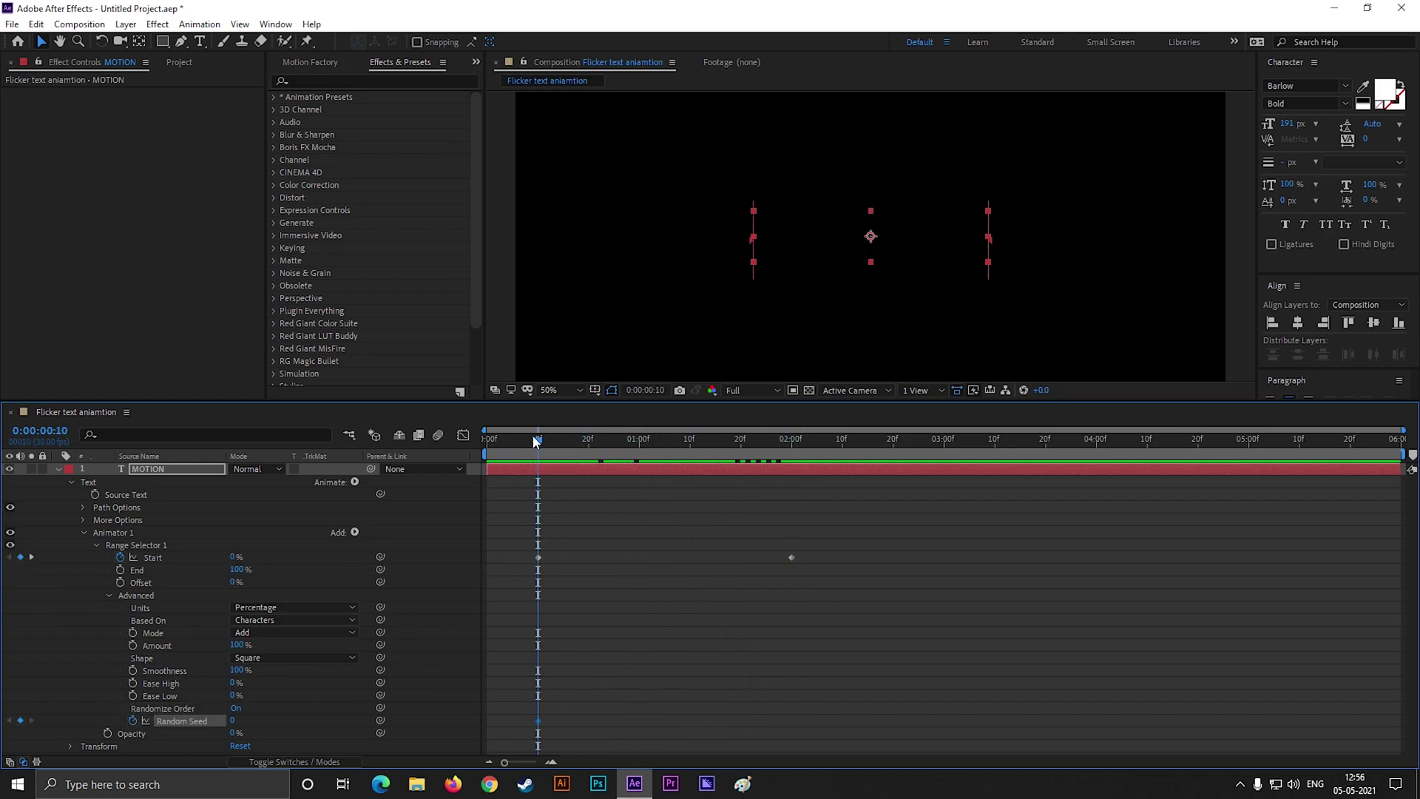
drag(535, 441, 792, 457)
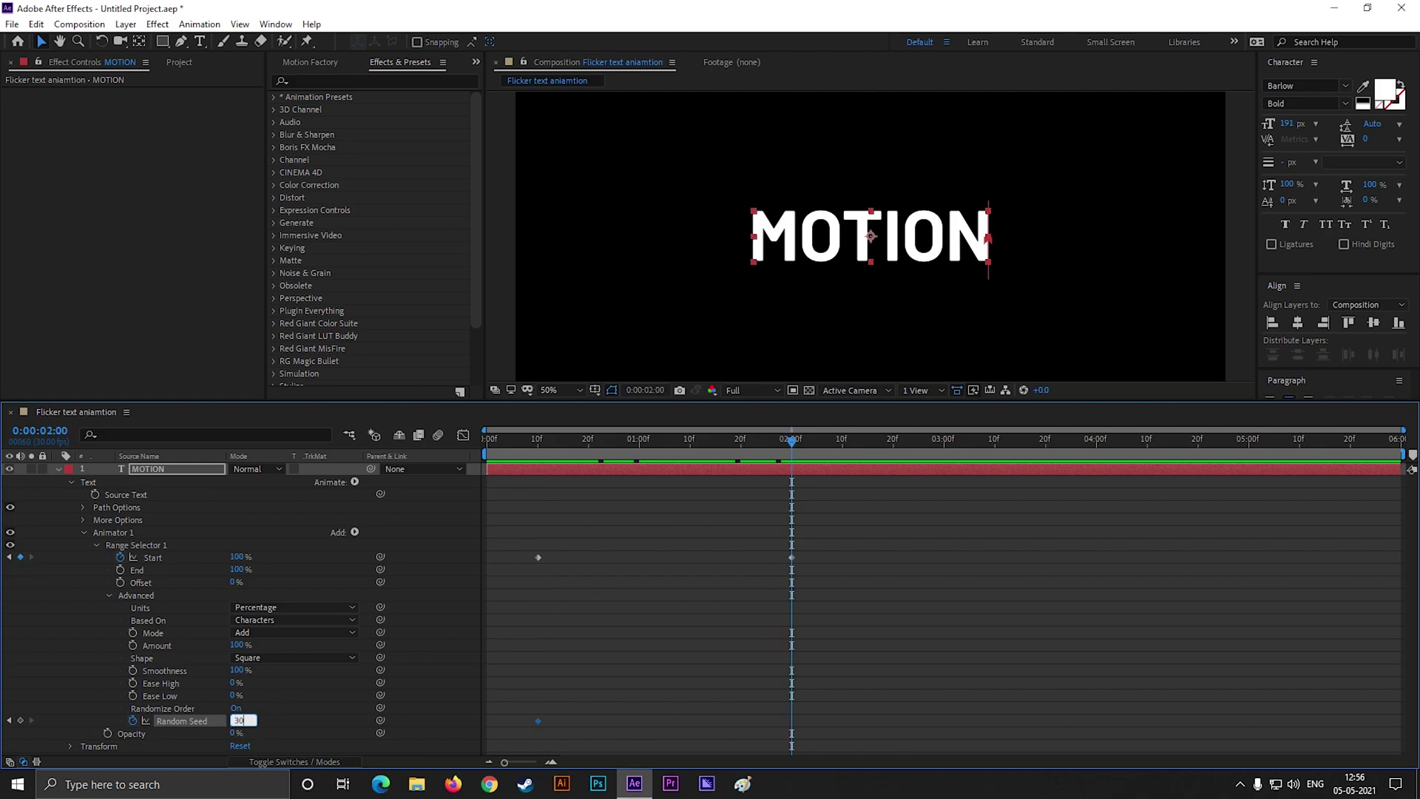
text(30)
key(Return)
drag(789, 442, 568, 442)
key(space)
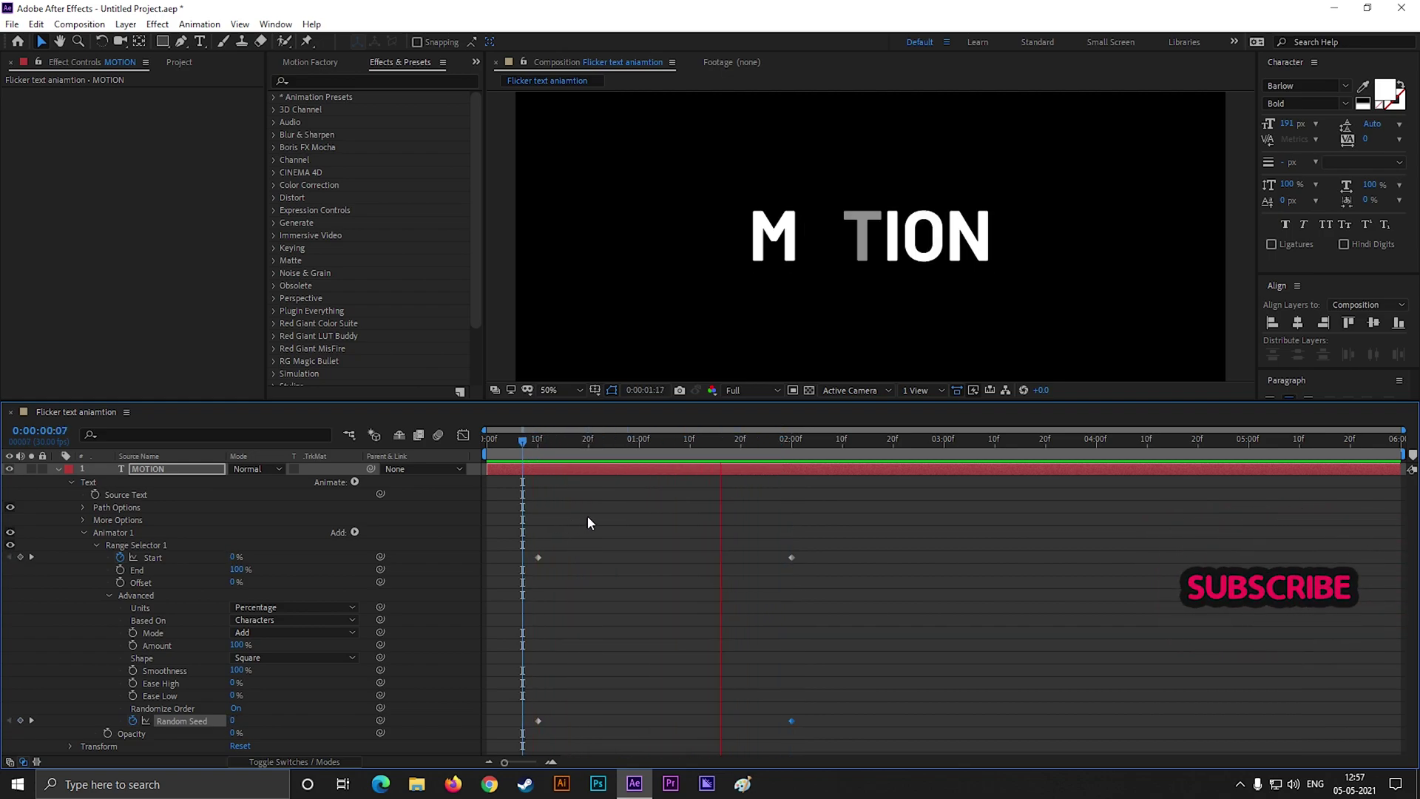
mouse_move(716, 454)
mouse_down()
mouse_move(613, 464)
mouse_move(696, 463)
mouse_up()
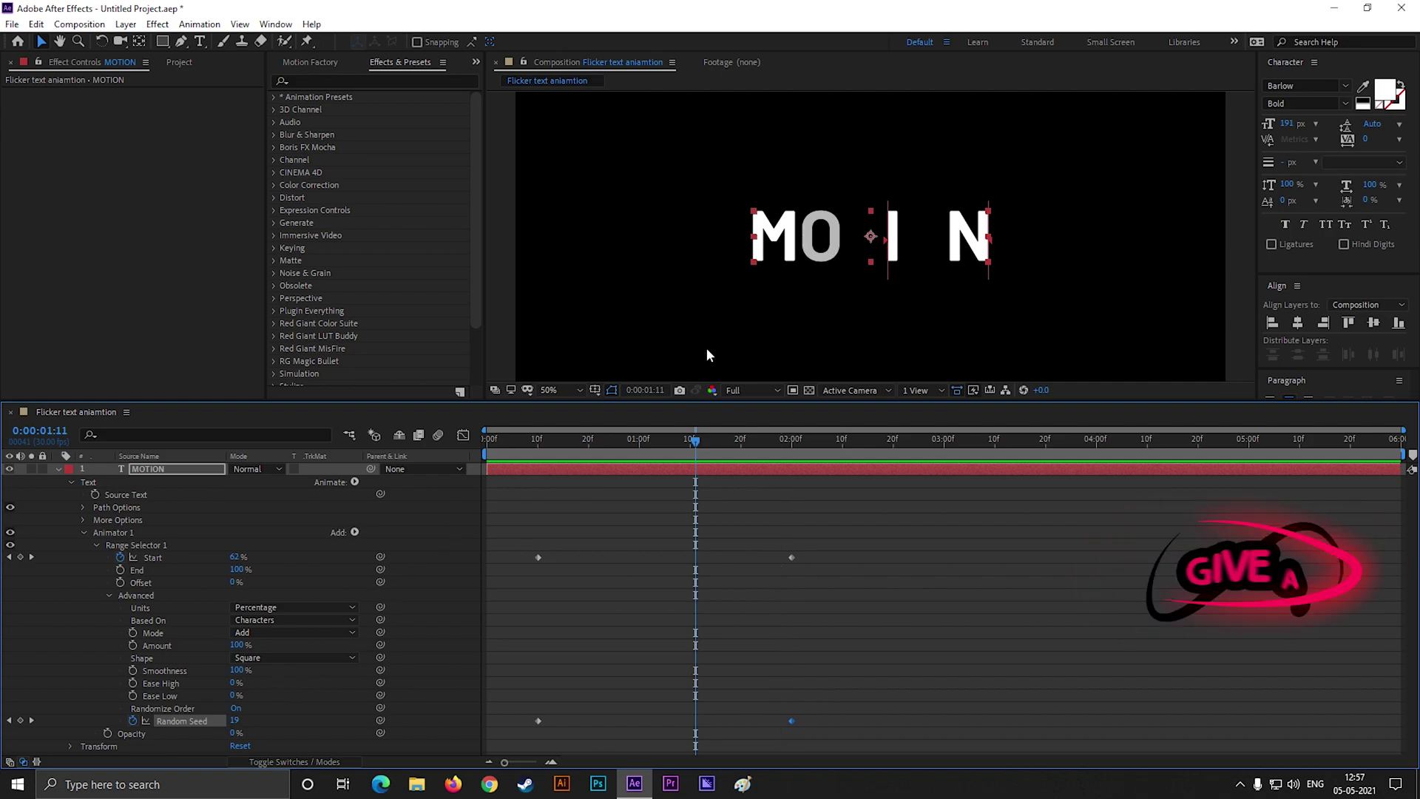
- Set Smoothness to 0% for a hard flicker and collapse the Range Selector and Text groups
drag(246, 667, 153, 685)
click(652, 516)
drag(703, 445, 692, 449)
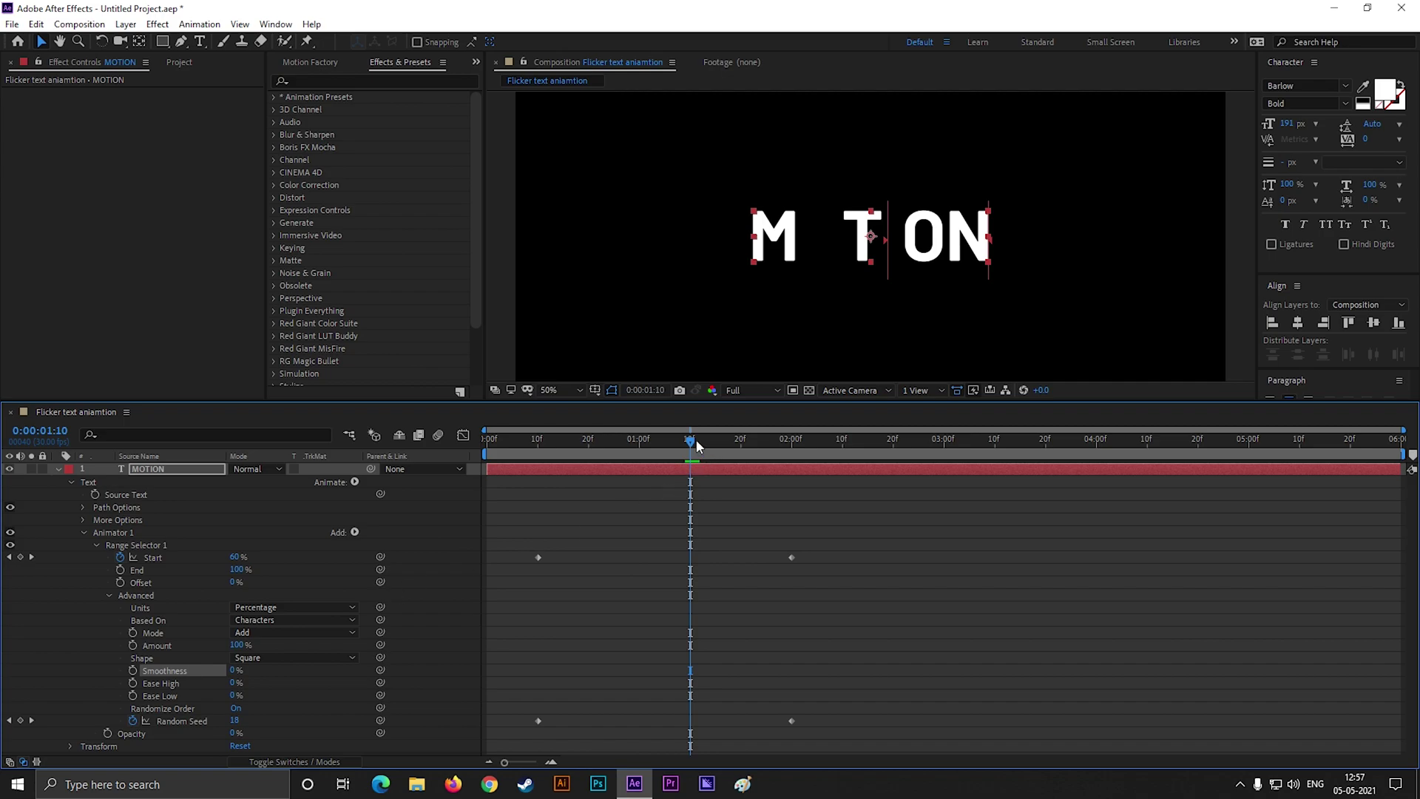
drag(696, 443, 553, 502)
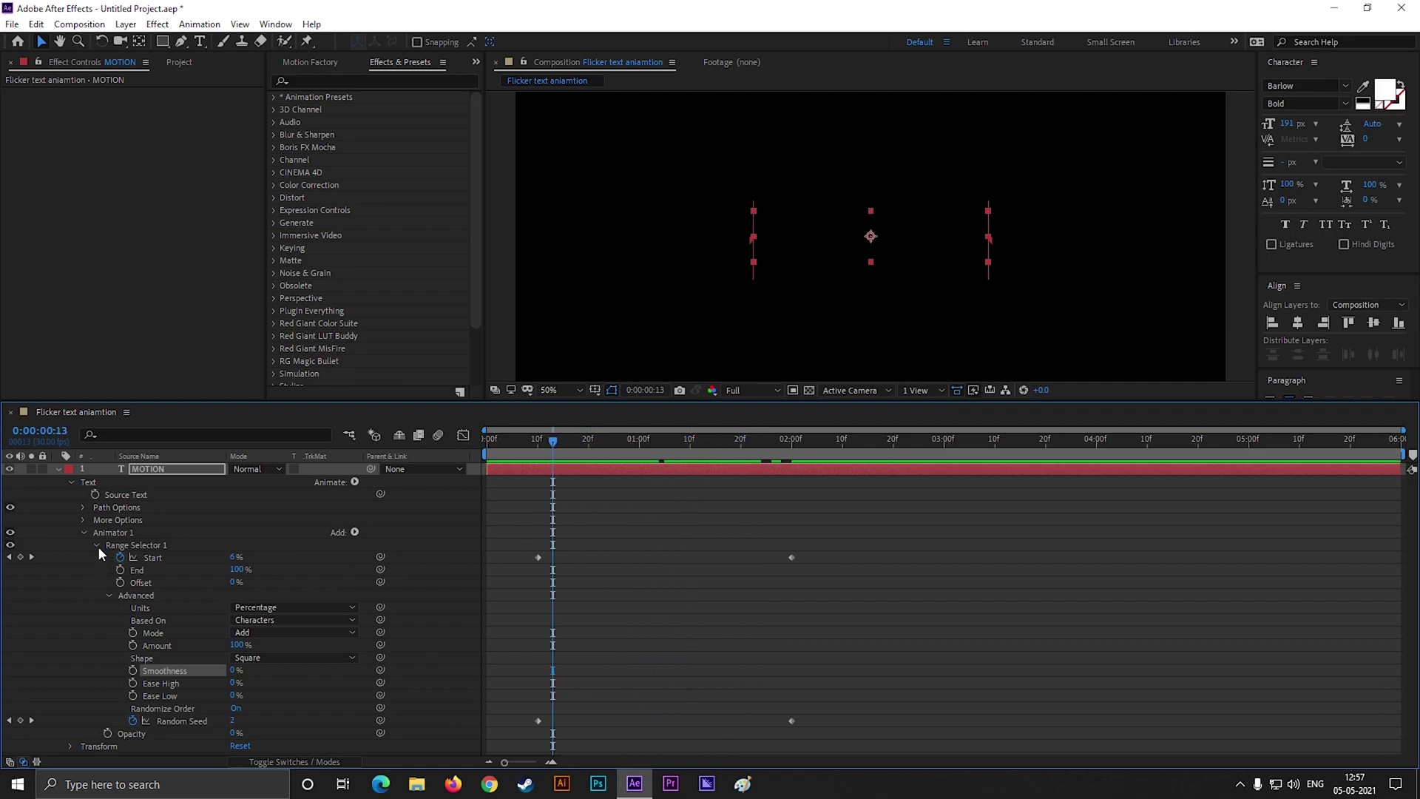
click(96, 545)
click(110, 587)
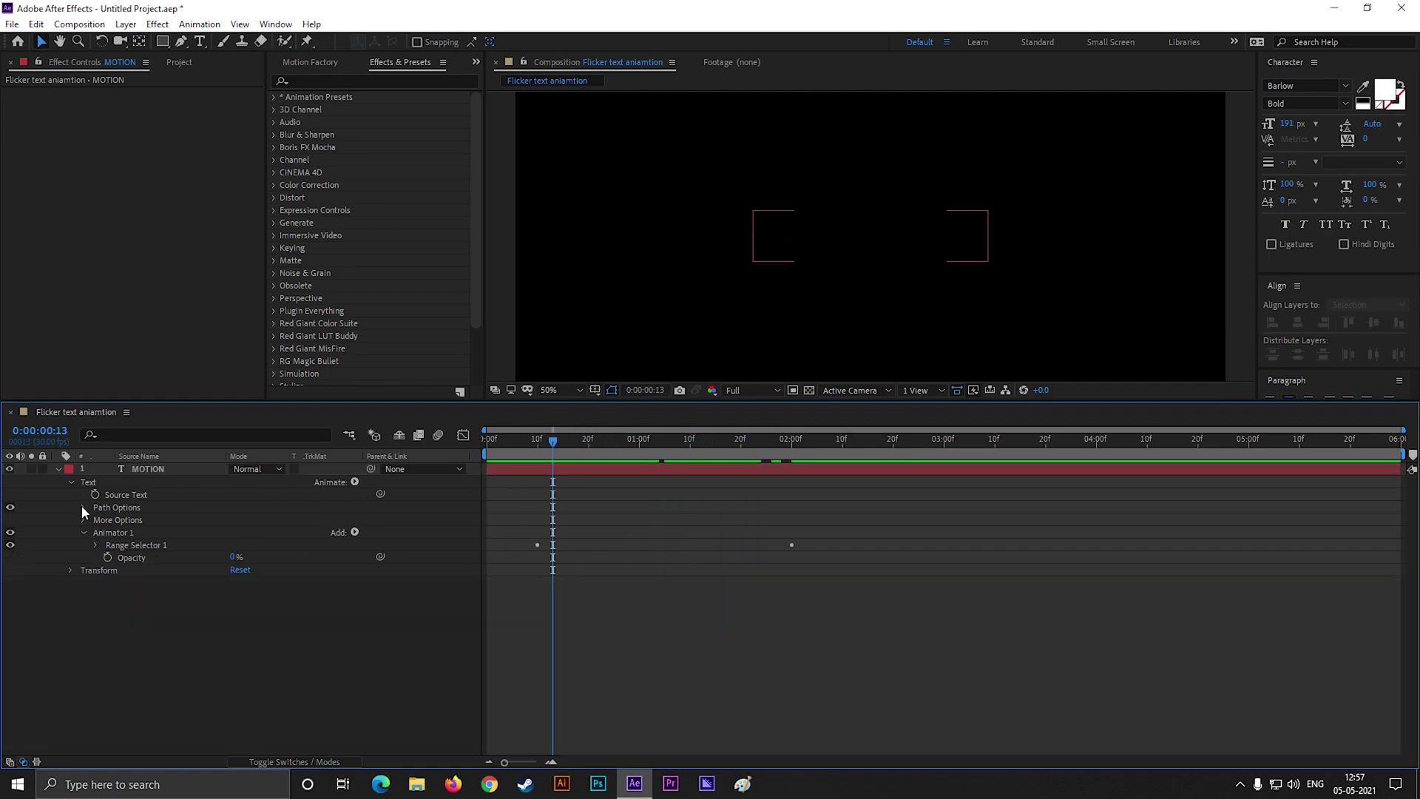
click(70, 483)
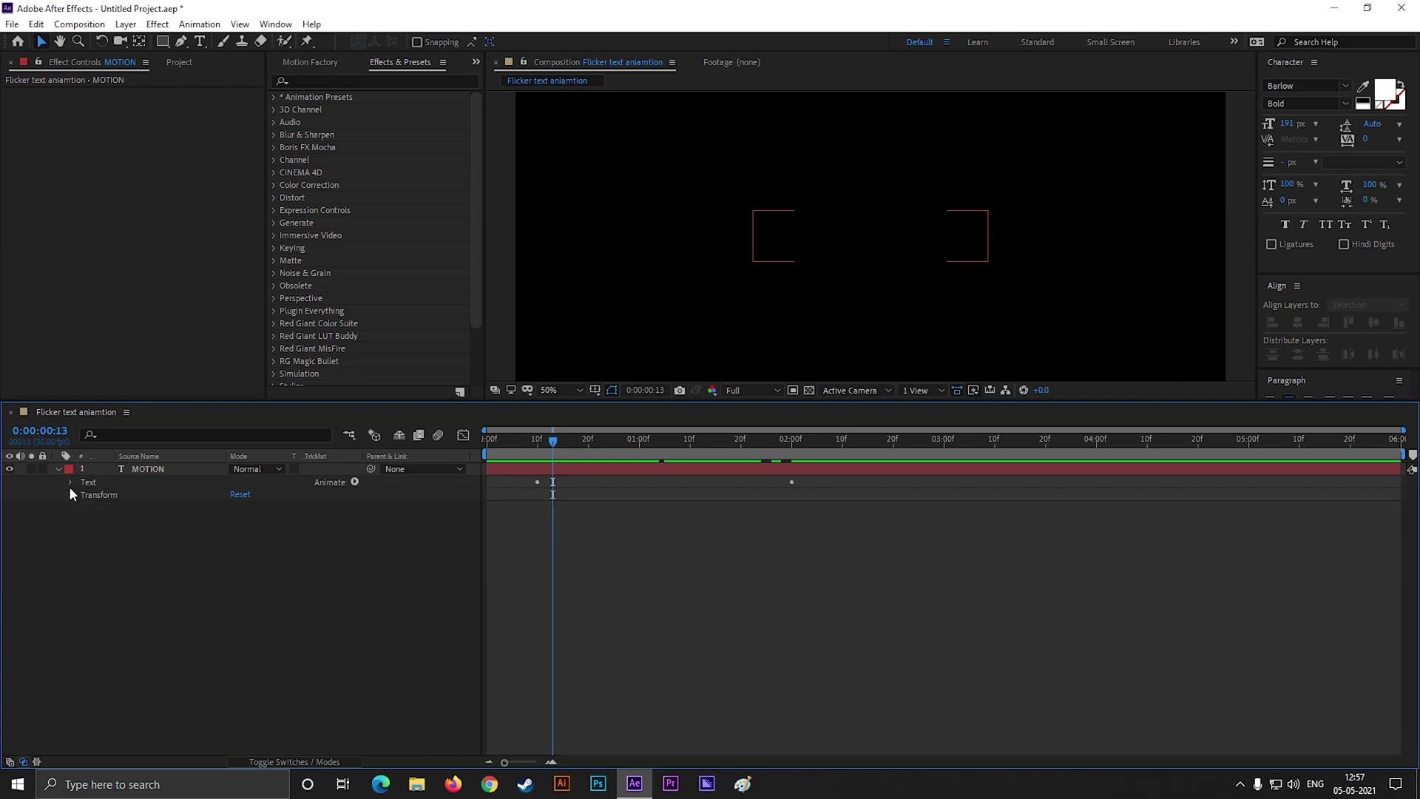
- Duplicate the MOTION layer and remove the copy's fill, leaving 6 px outlined letters
click(152, 494)
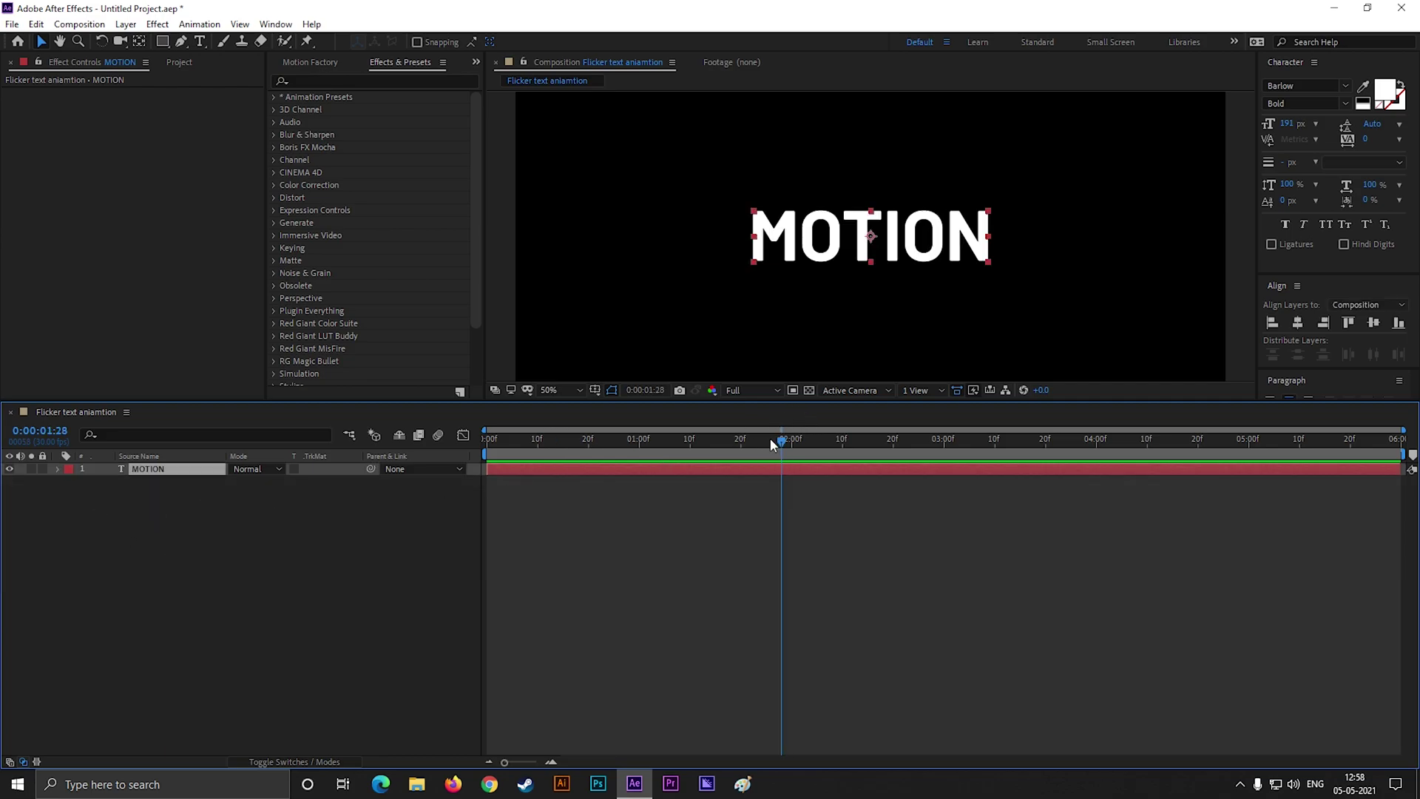
drag(778, 442, 719, 445)
click(287, 530)
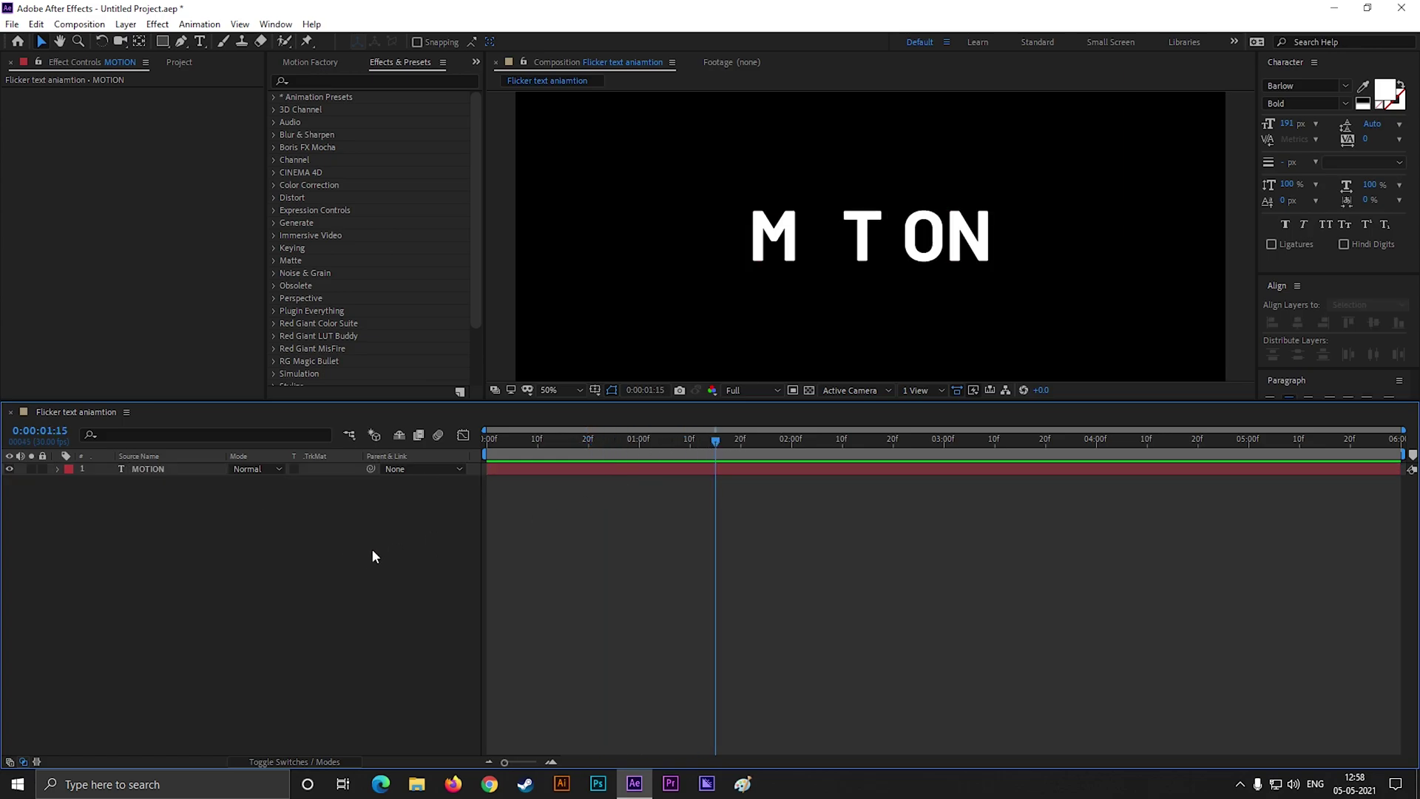
click(333, 469)
key(ctrl+d)
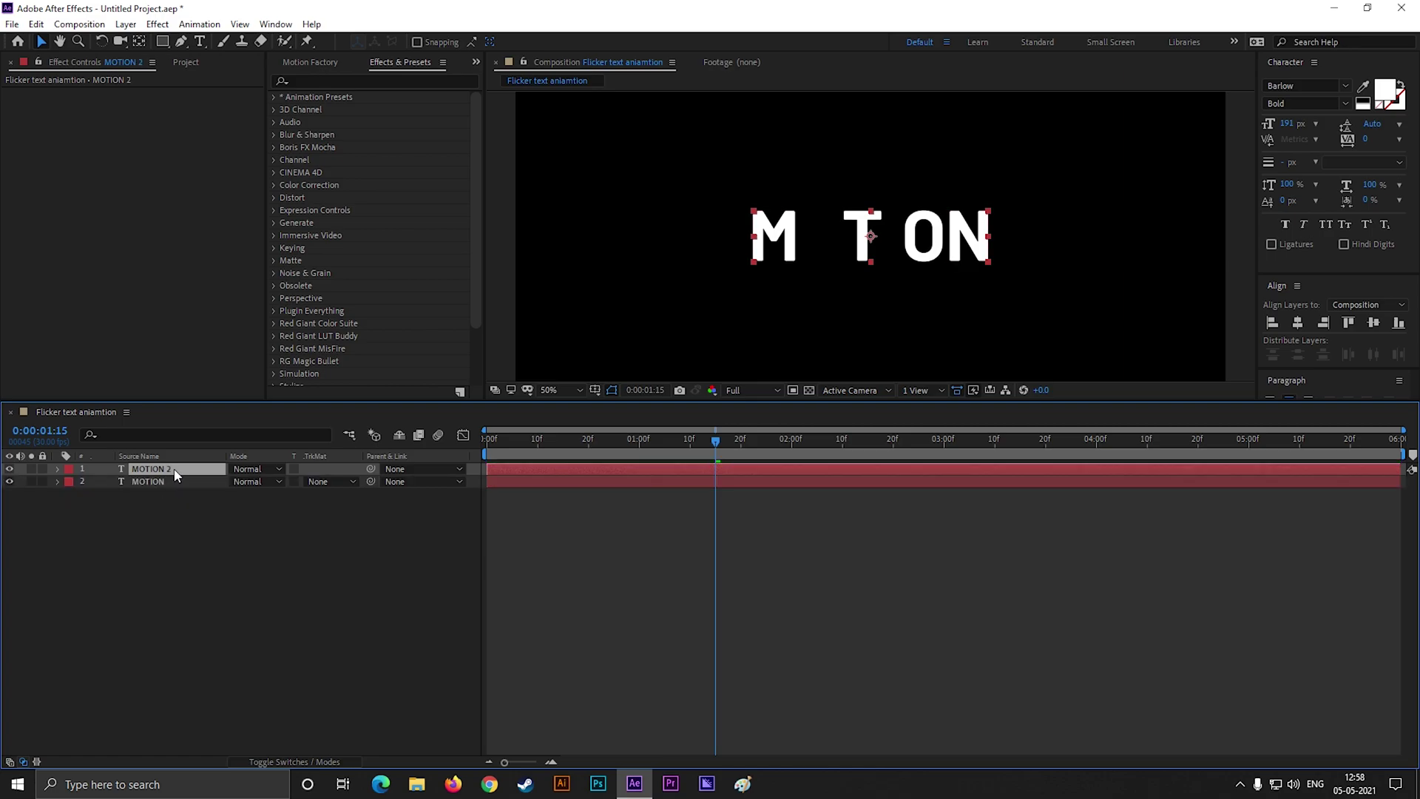
click(1380, 108)
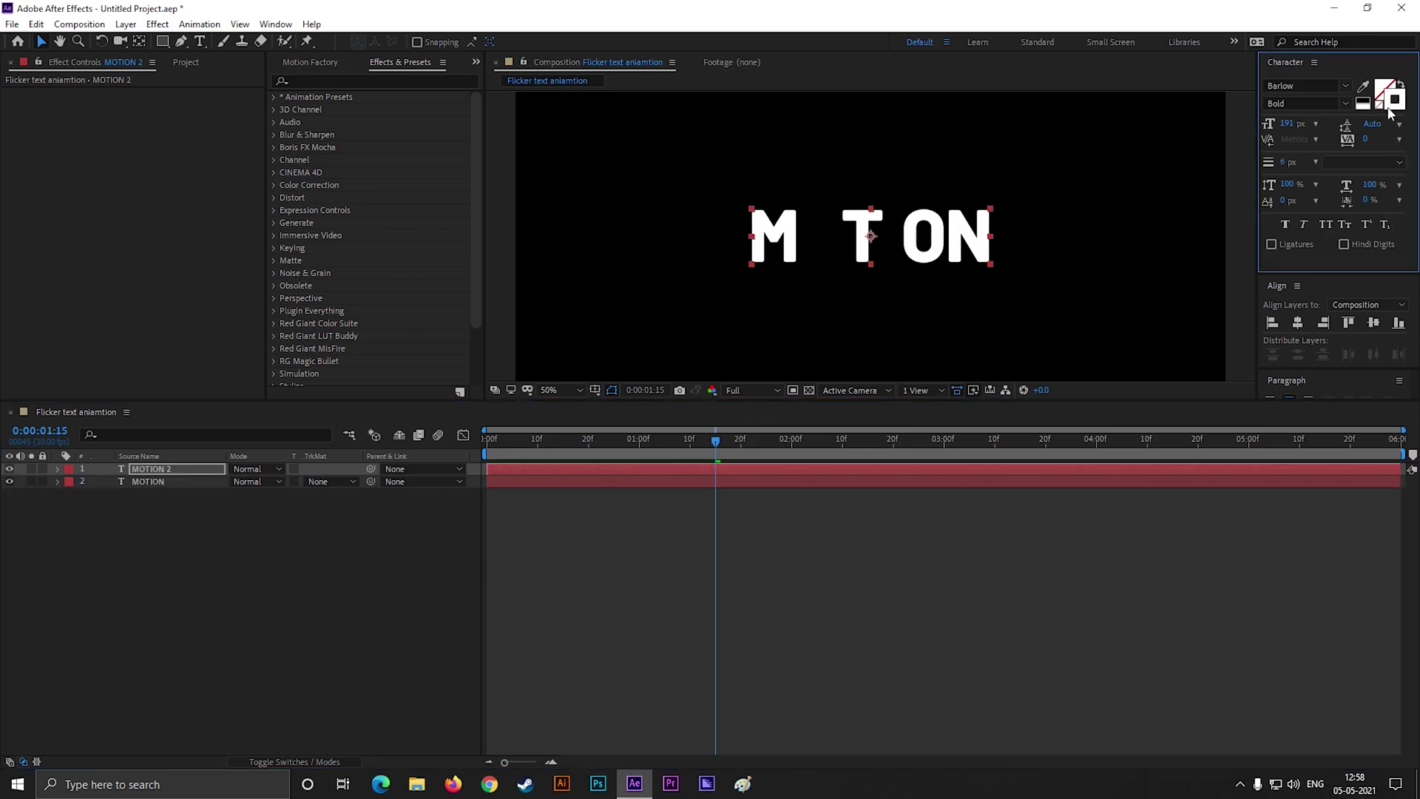
drag(742, 436, 619, 454)
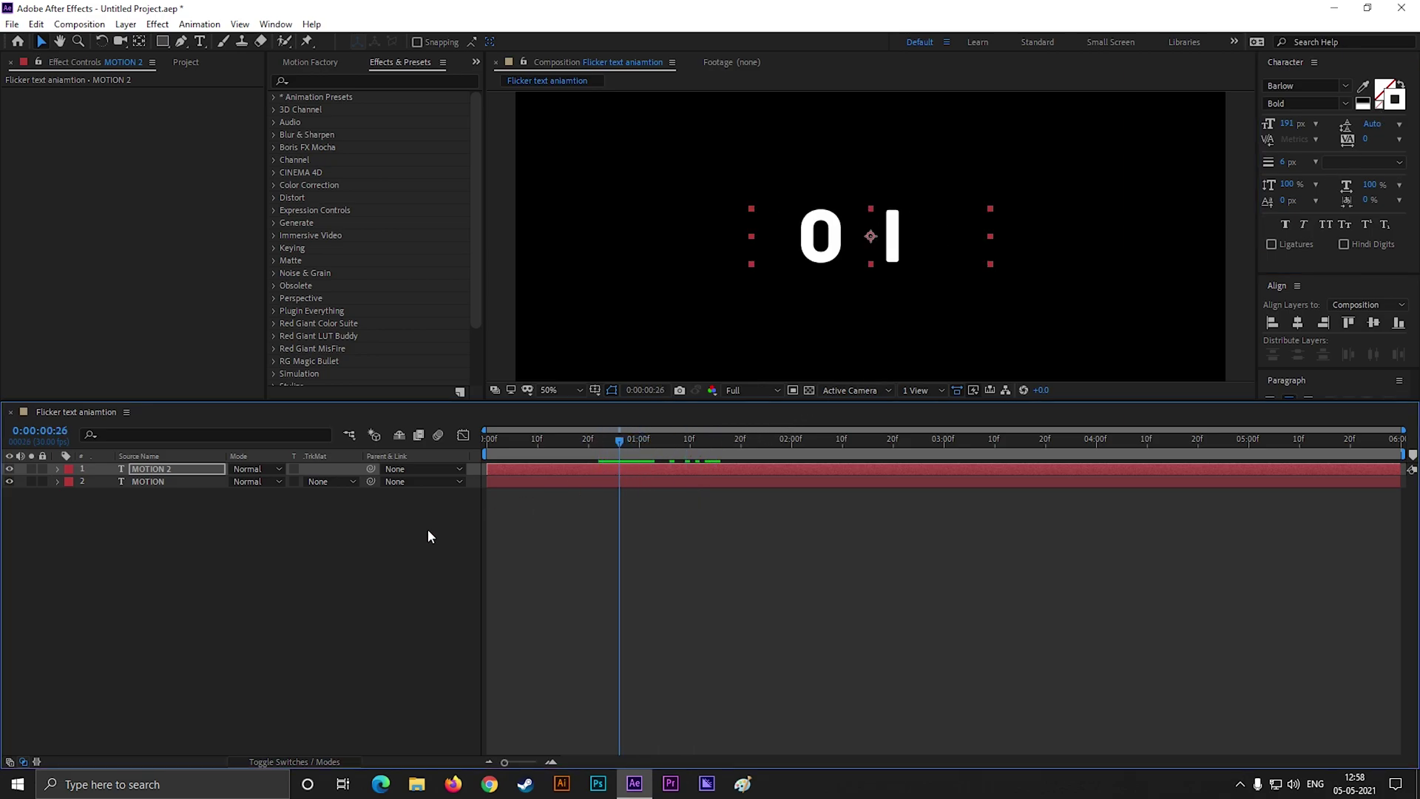
- Set MOTION 2's Range Selector 1 Offset to 27% and preview the flicker
click(58, 469)
click(71, 482)
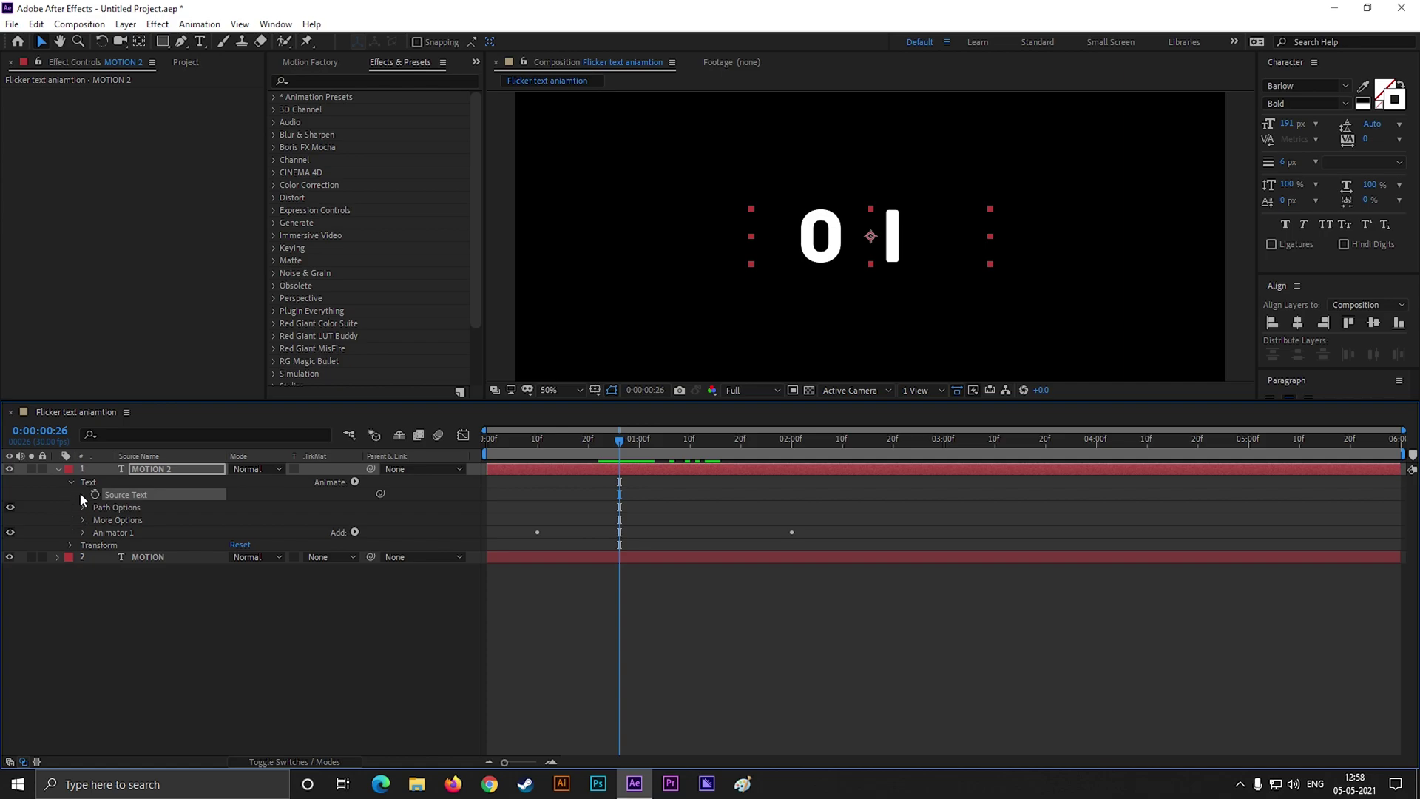
click(83, 533)
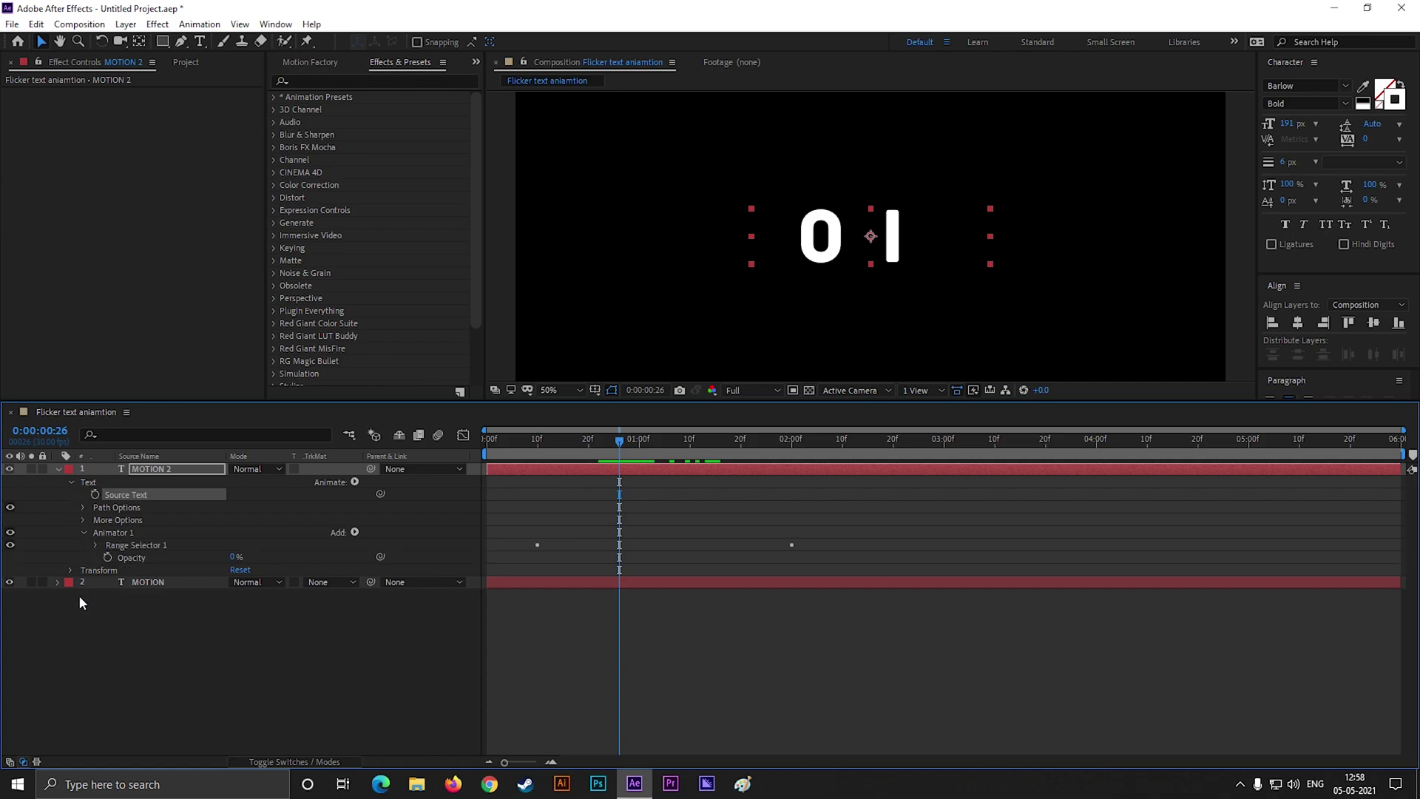
click(95, 544)
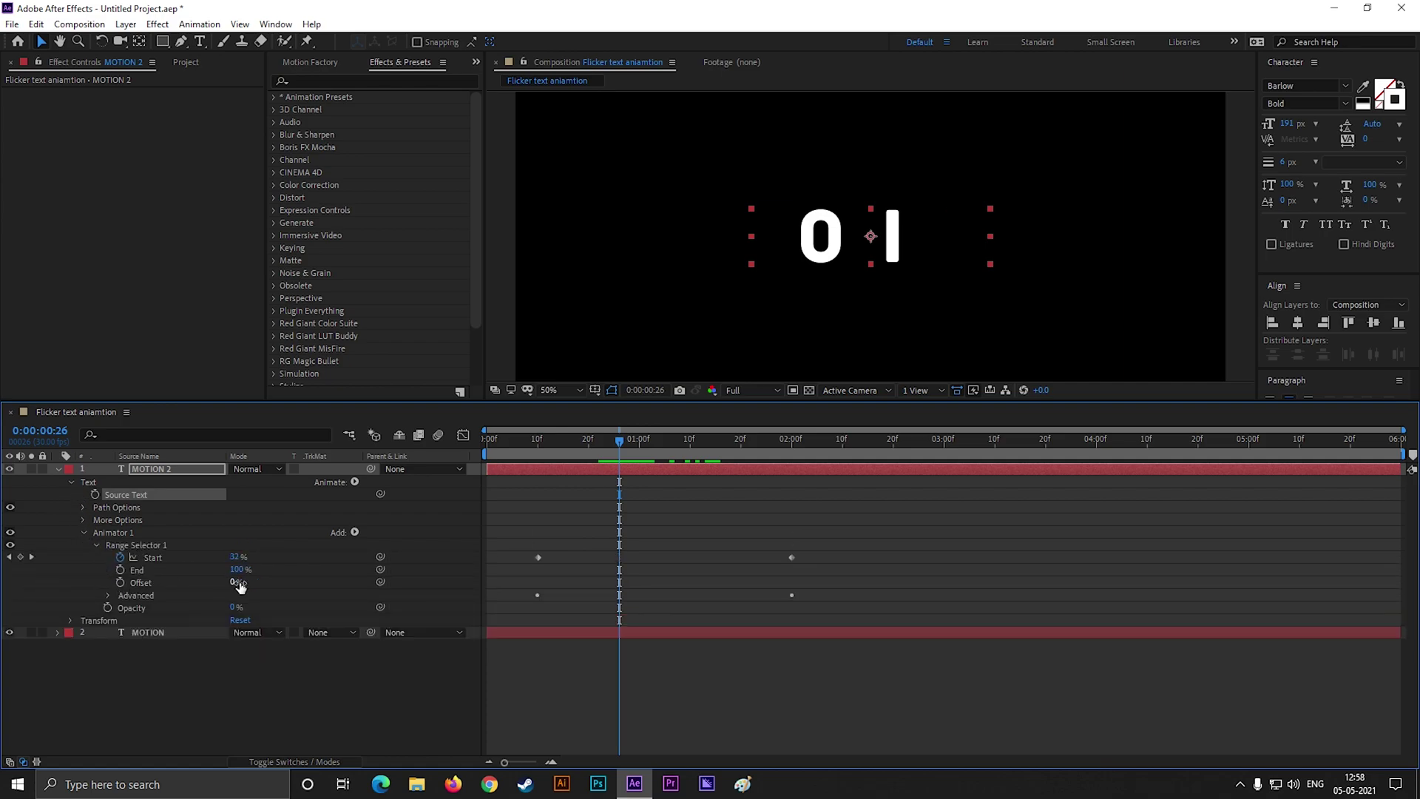
drag(239, 587, 260, 583)
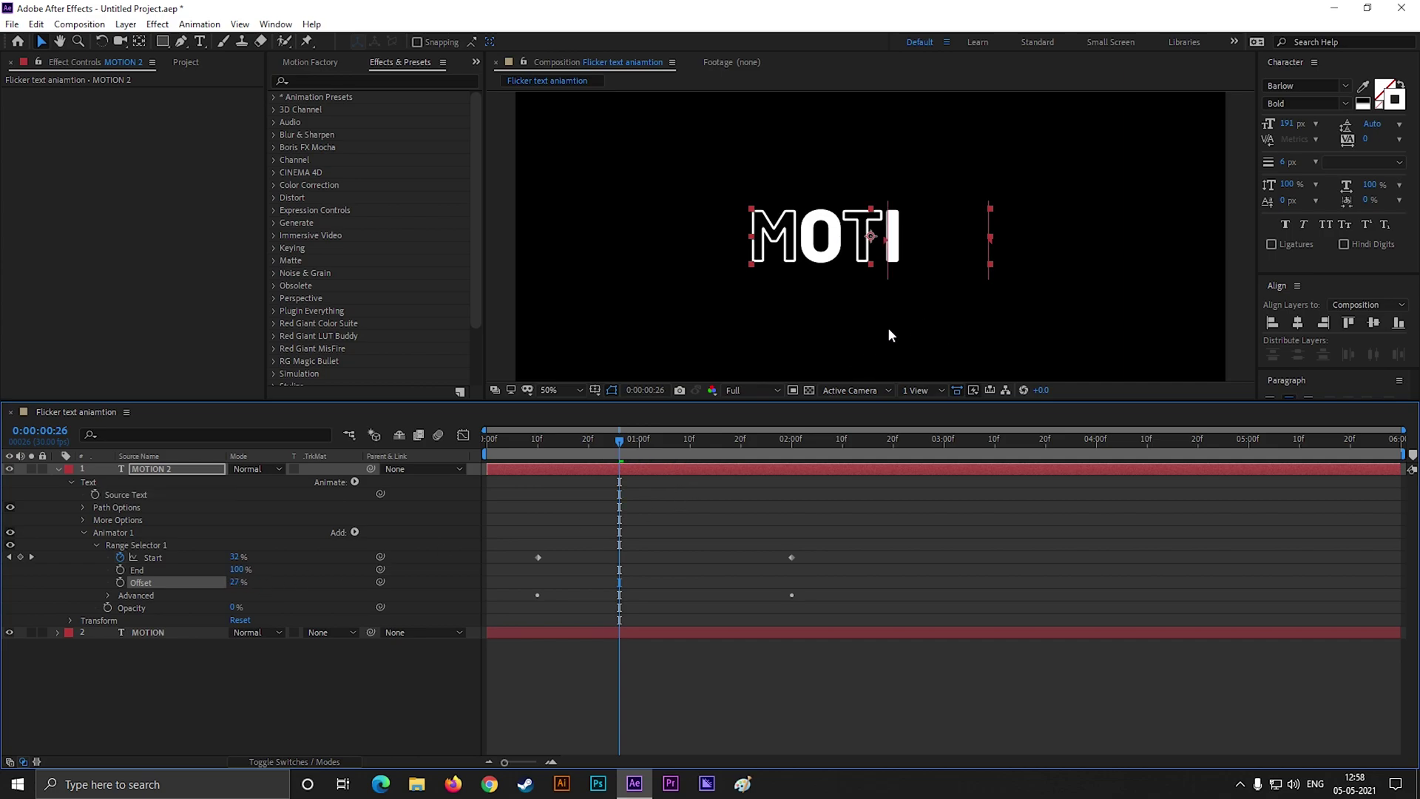
drag(632, 437, 504, 460)
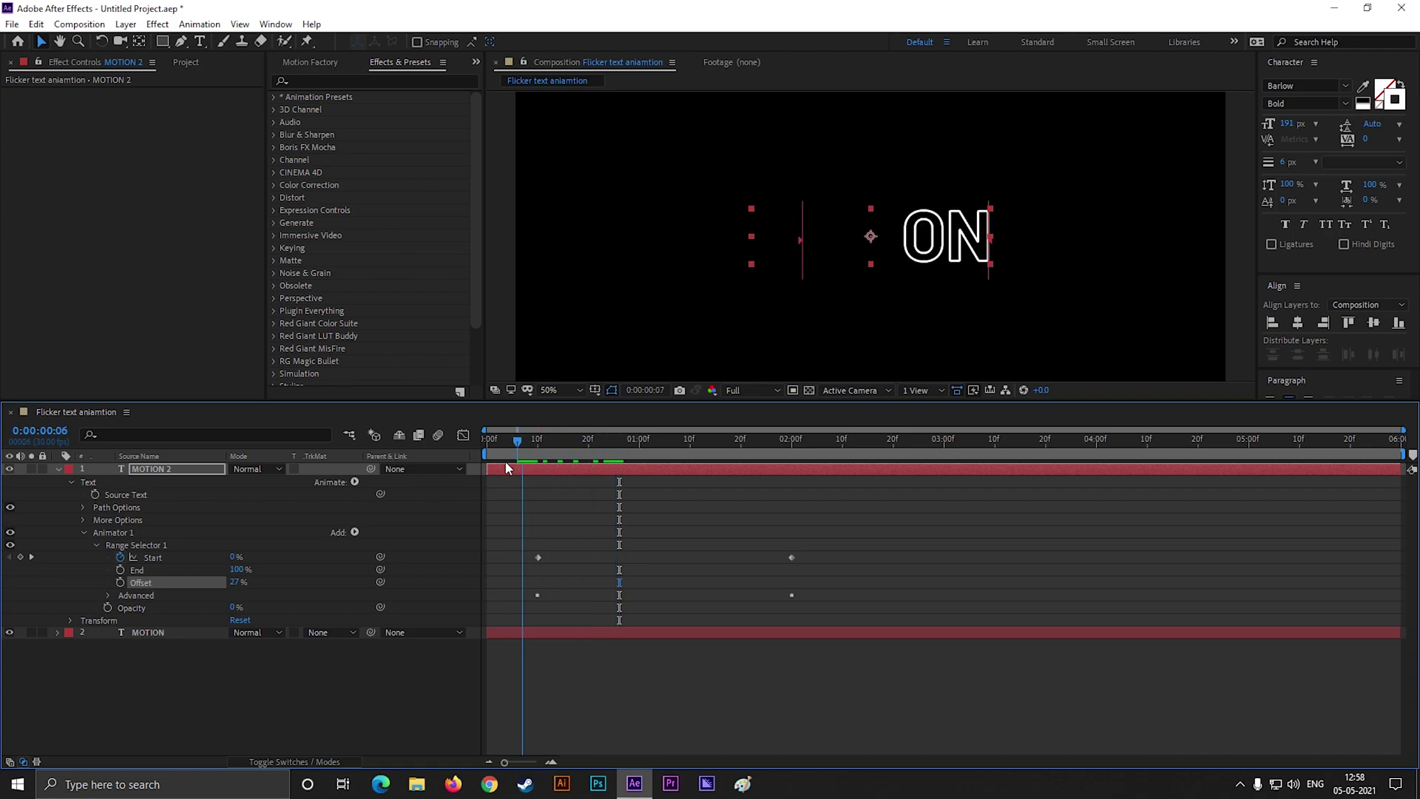
key(space)
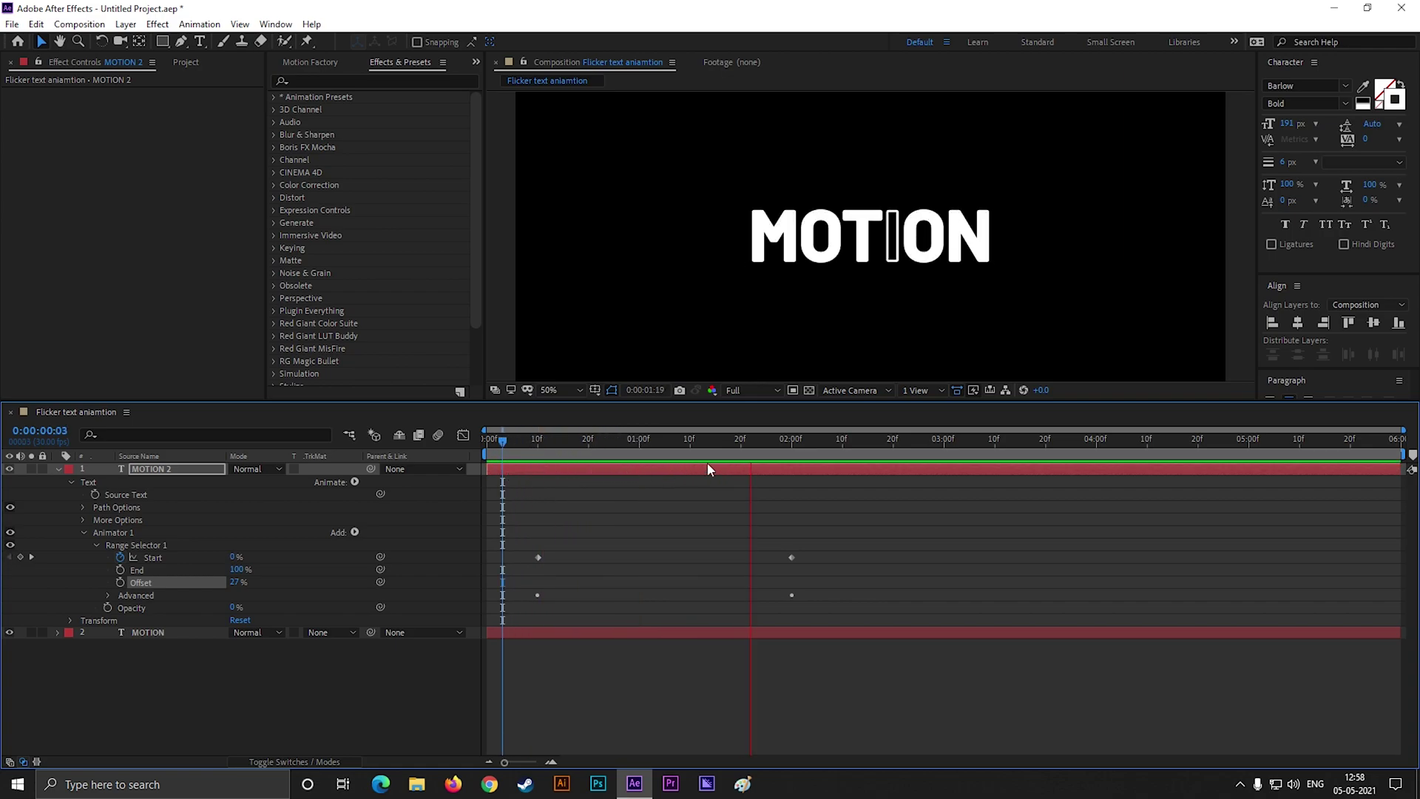
drag(802, 439, 473, 490)
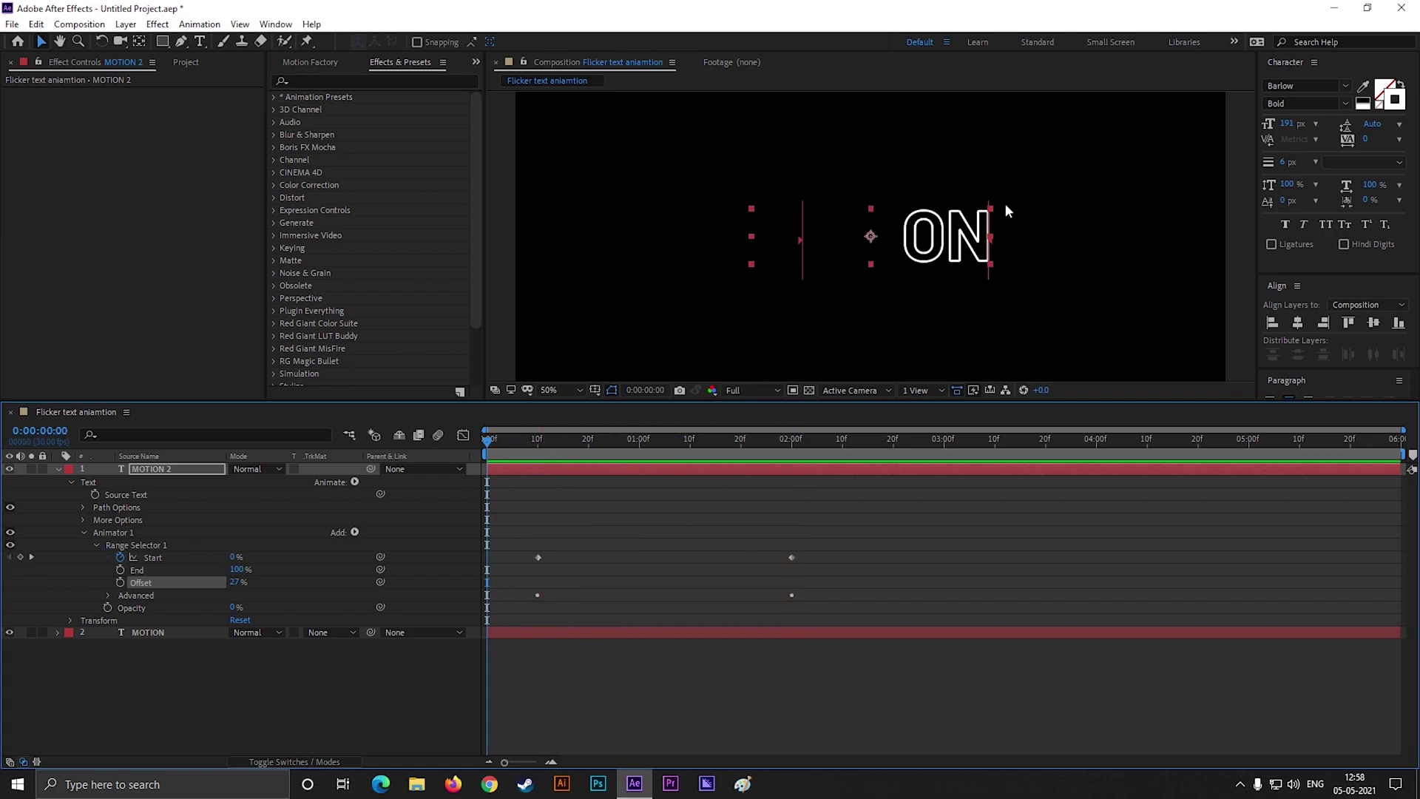
- Thin the MOTION 2 outline stroke from 6 px to 2 px and preview the result
click(1313, 164)
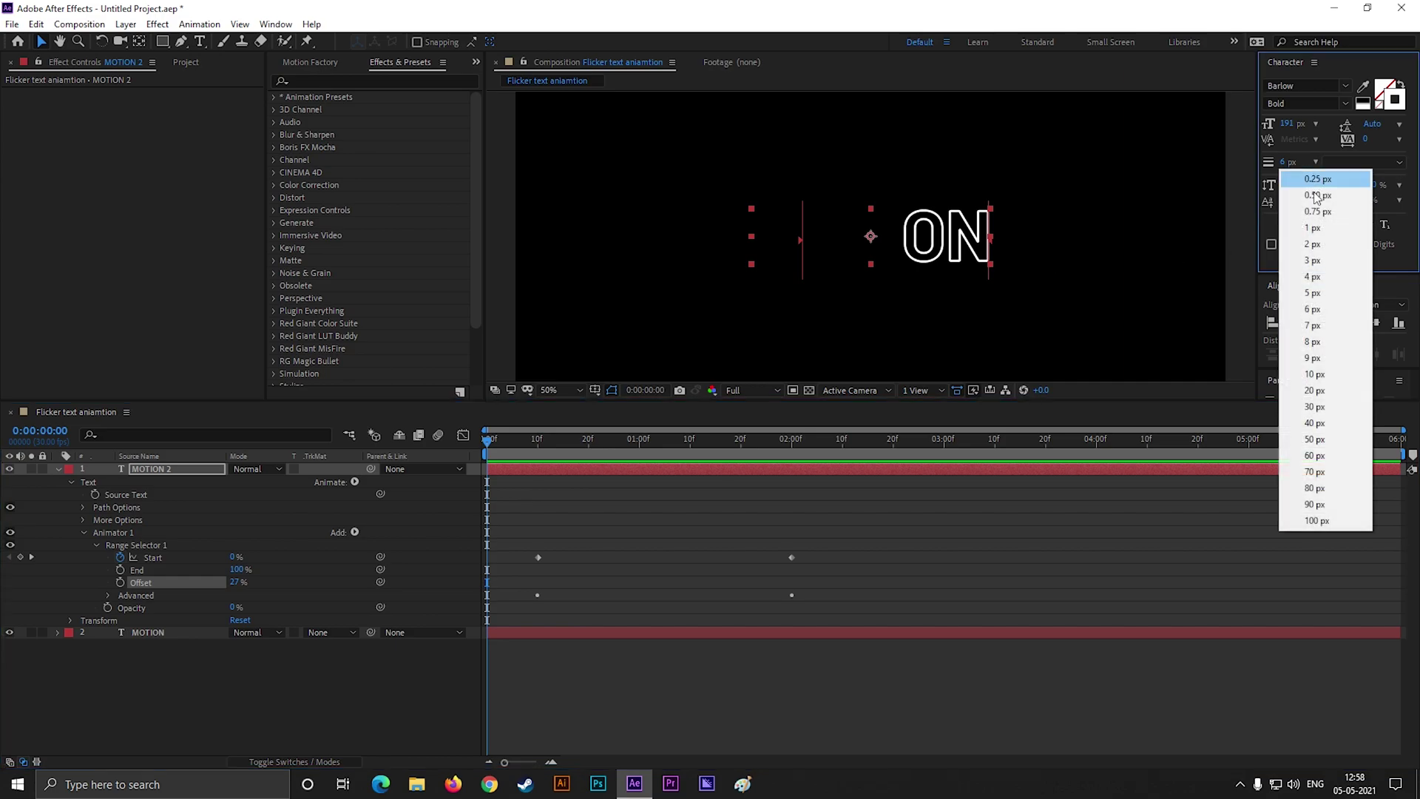
click(1324, 242)
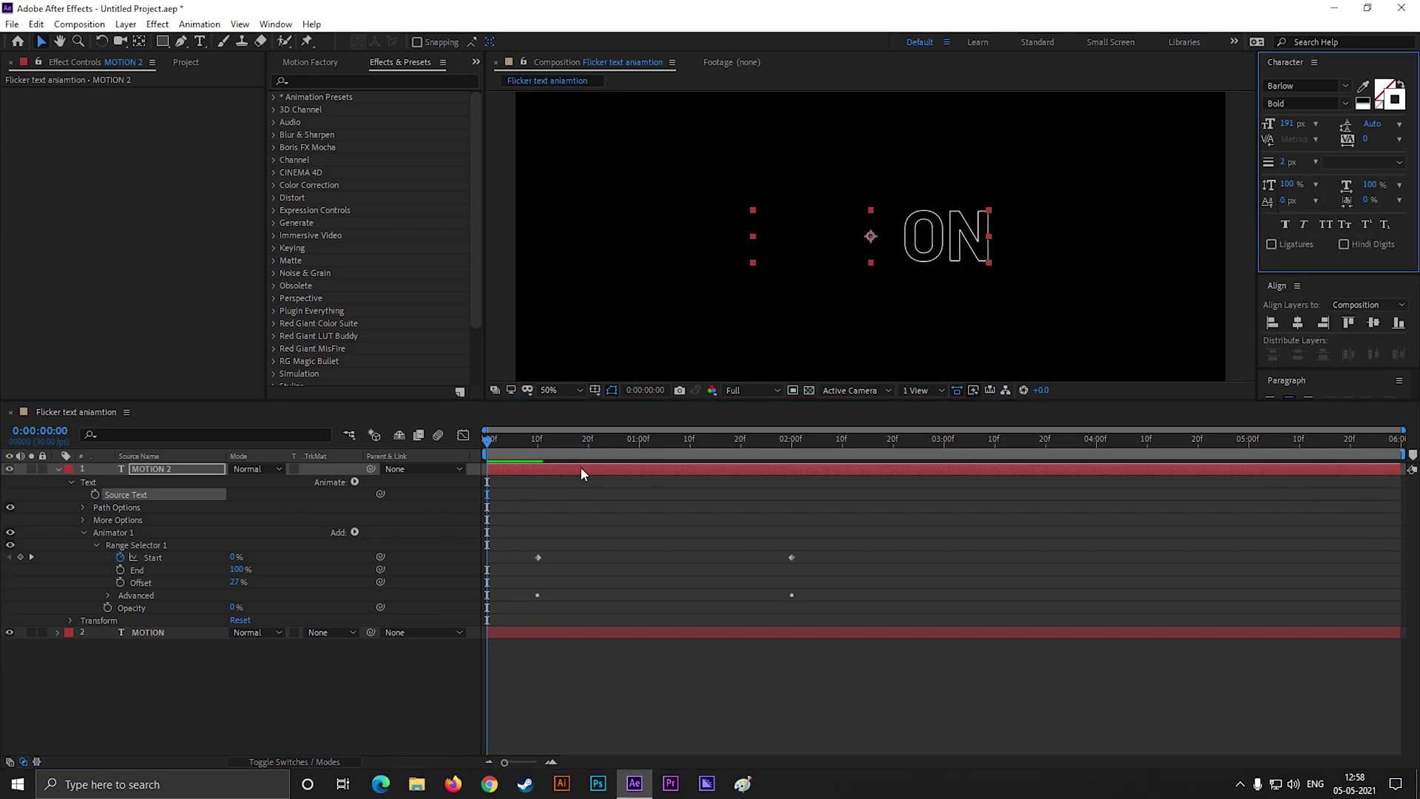
drag(489, 444, 534, 477)
key(space)
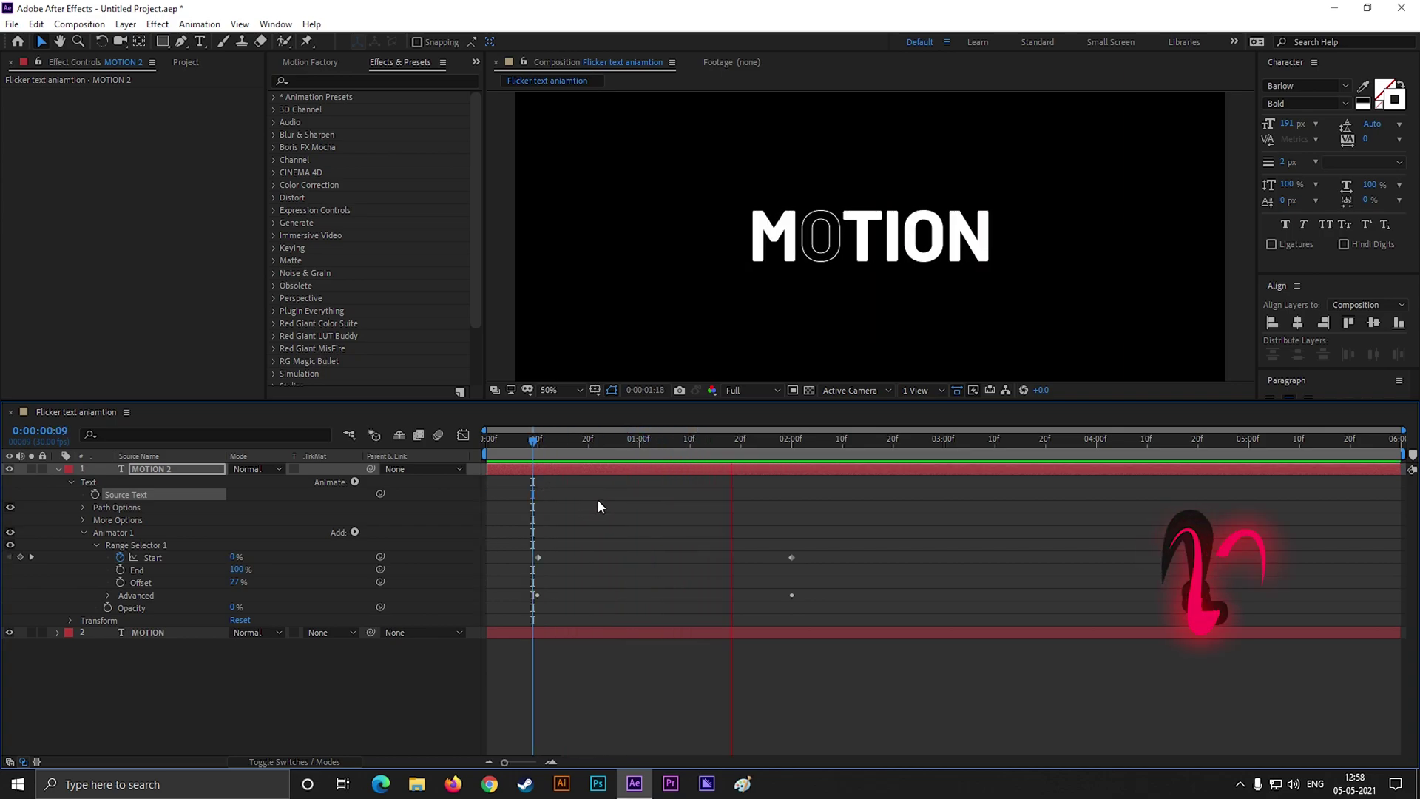
key(space)
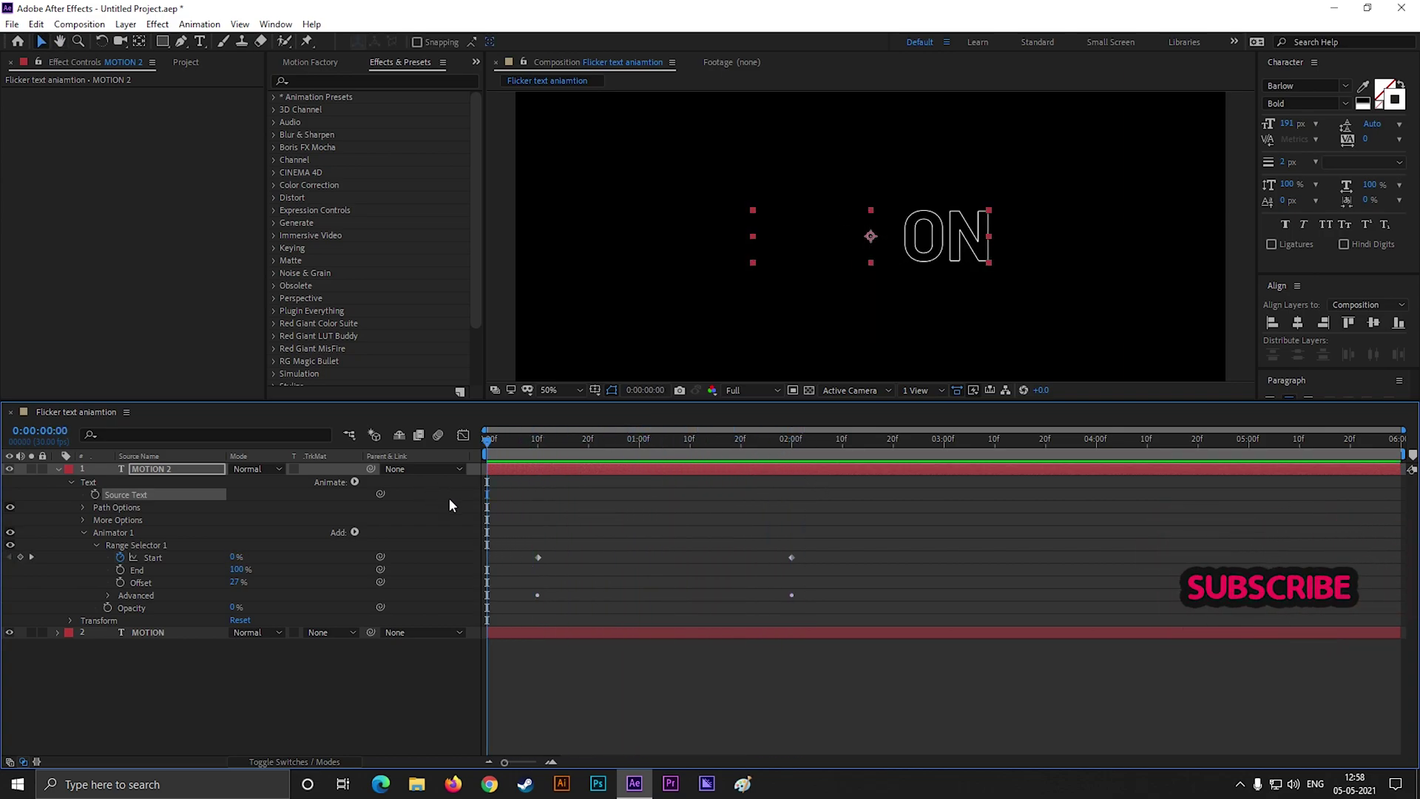
click(144, 681)
click(145, 470)
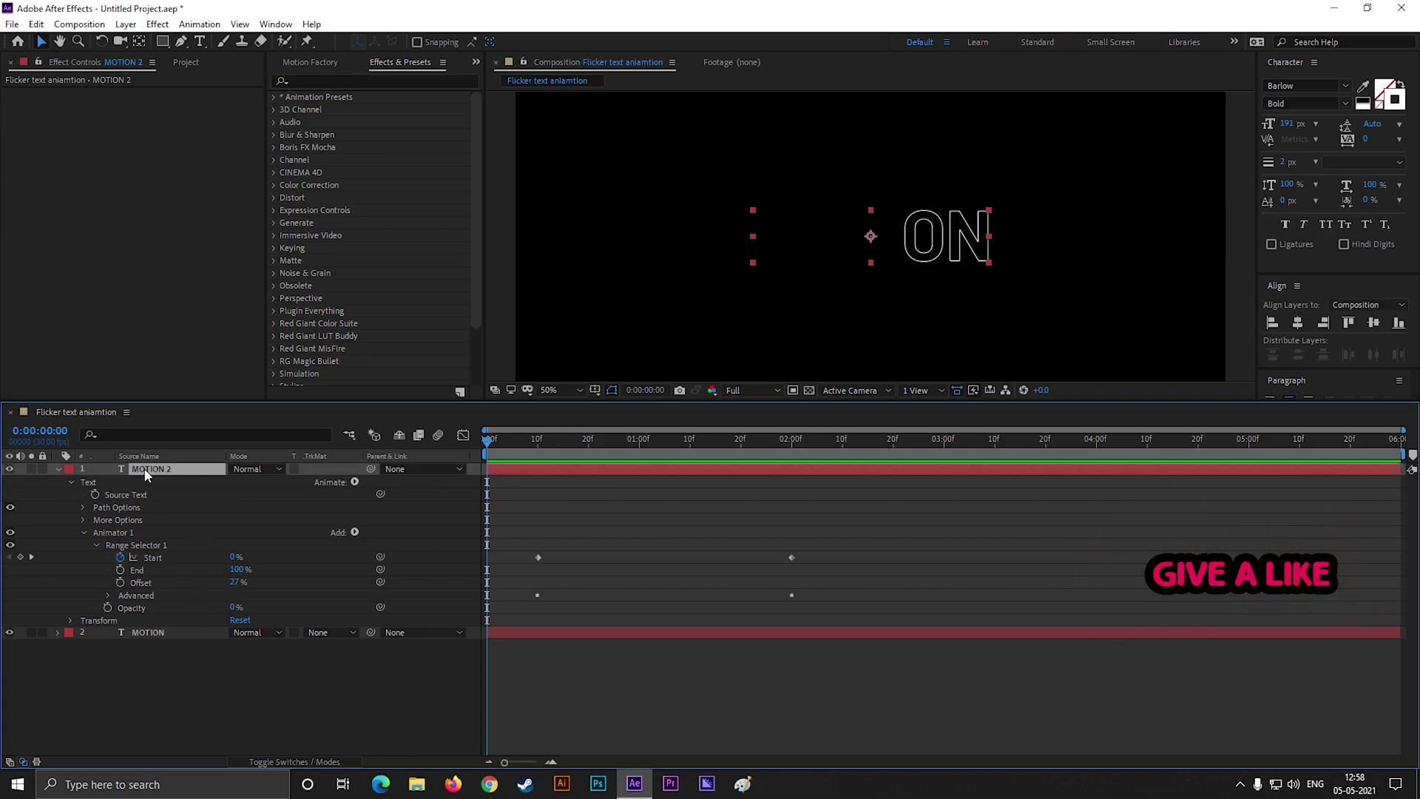
- Keyframe MOTION 2's Opacity at 100% at 10f and 0% at frame 0
key(t)
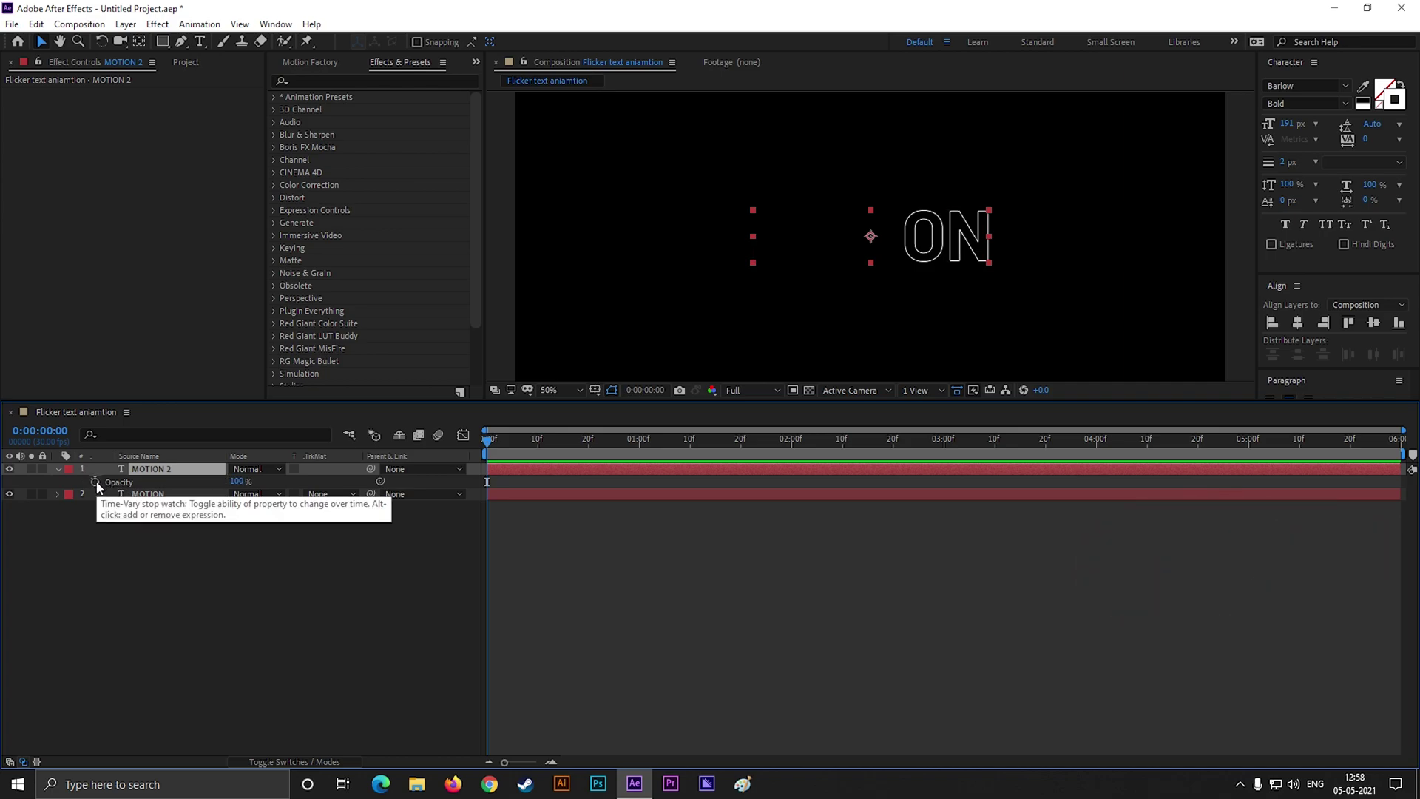
drag(495, 439, 538, 448)
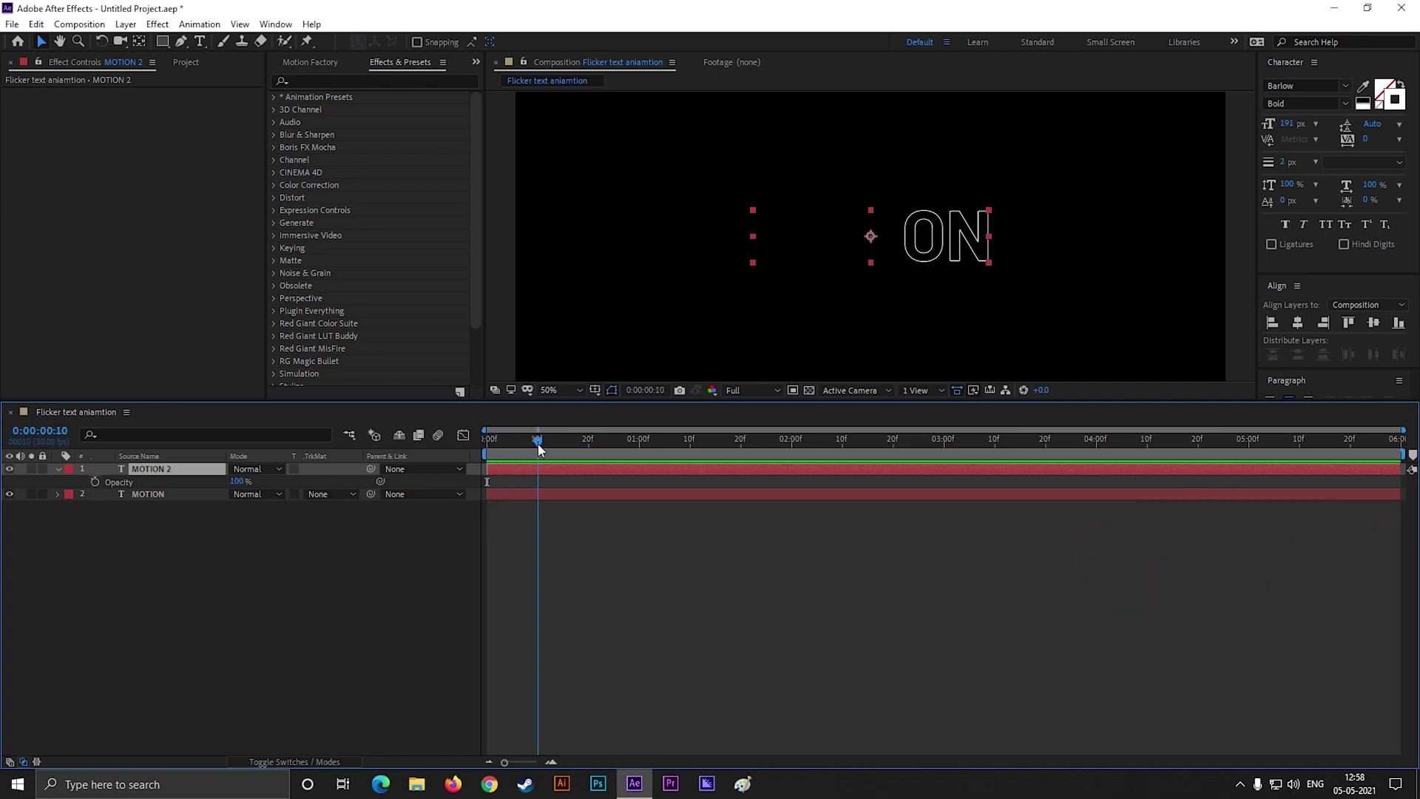
click(96, 482)
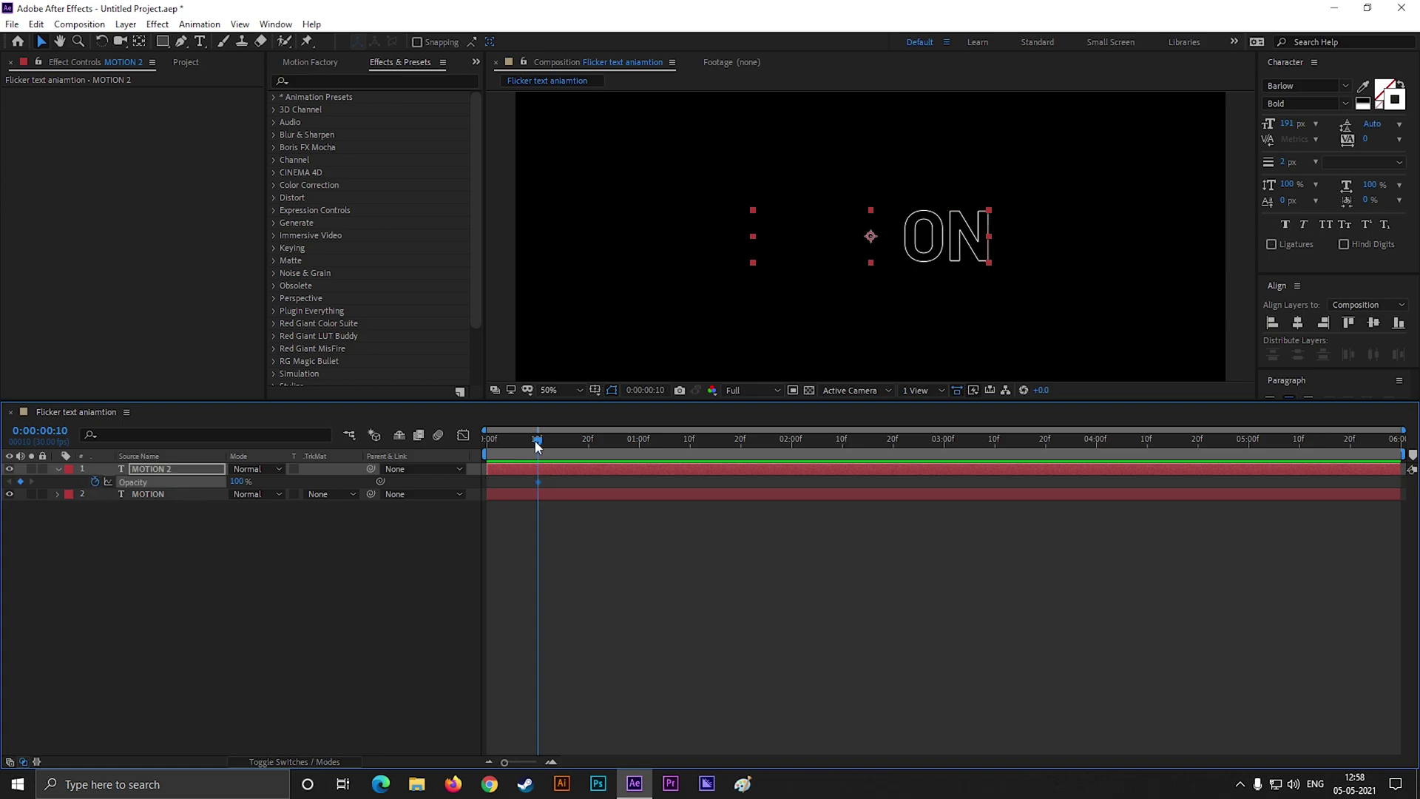
key(Home)
drag(249, 489, 172, 496)
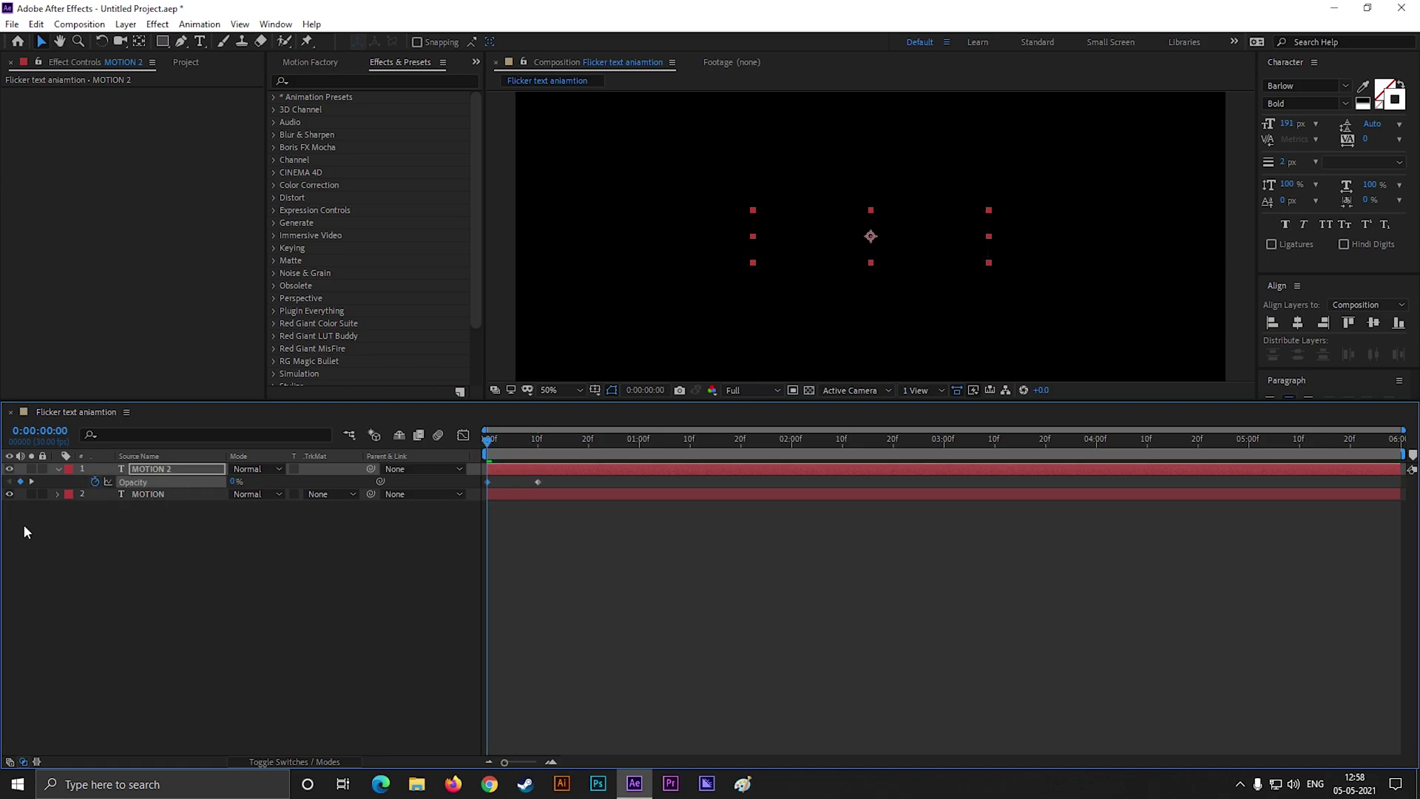
key(space)
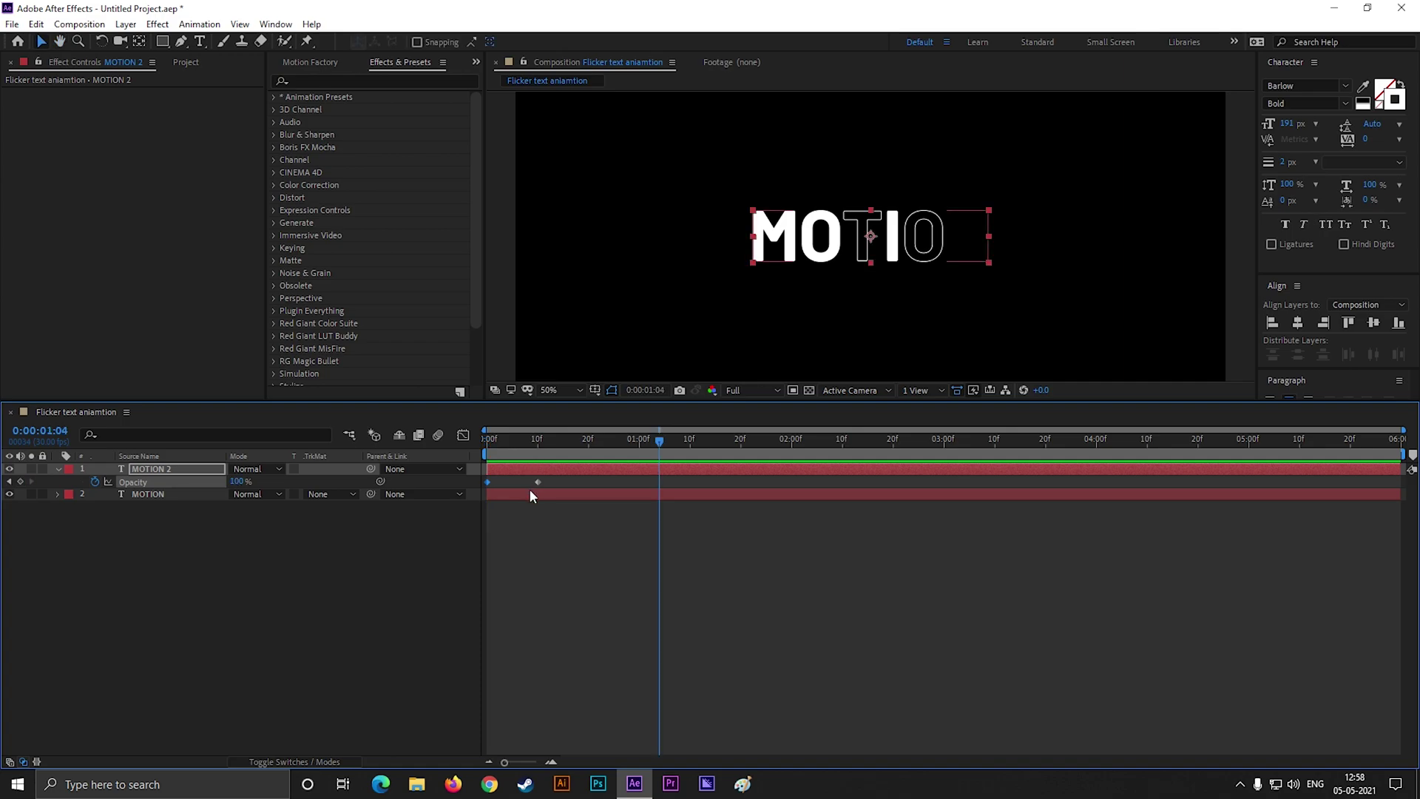
drag(659, 441, 473, 454)
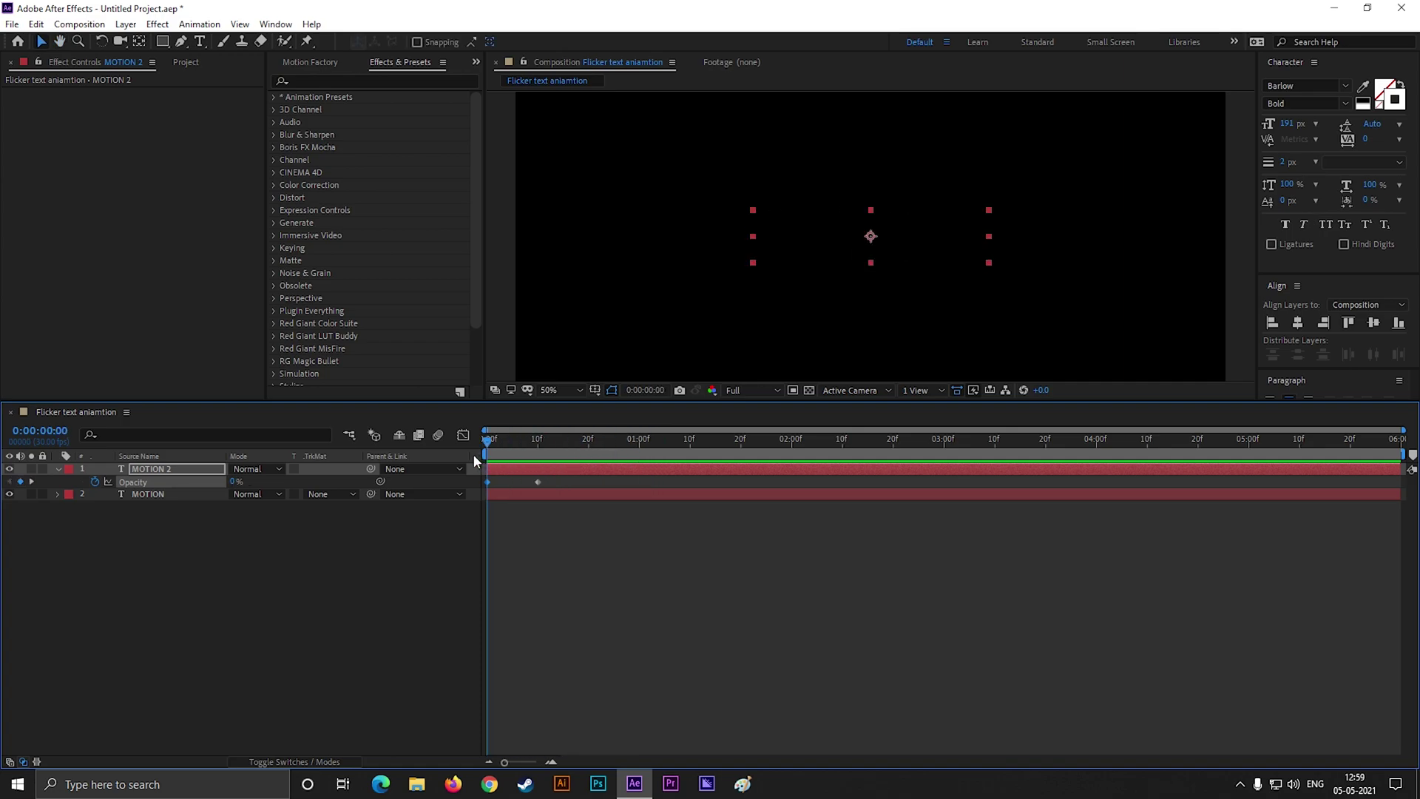
- Convert both opacity keyframes to hold keyframes and preview the abrupt switch-on
drag(552, 478, 486, 482)
right_click(487, 483)
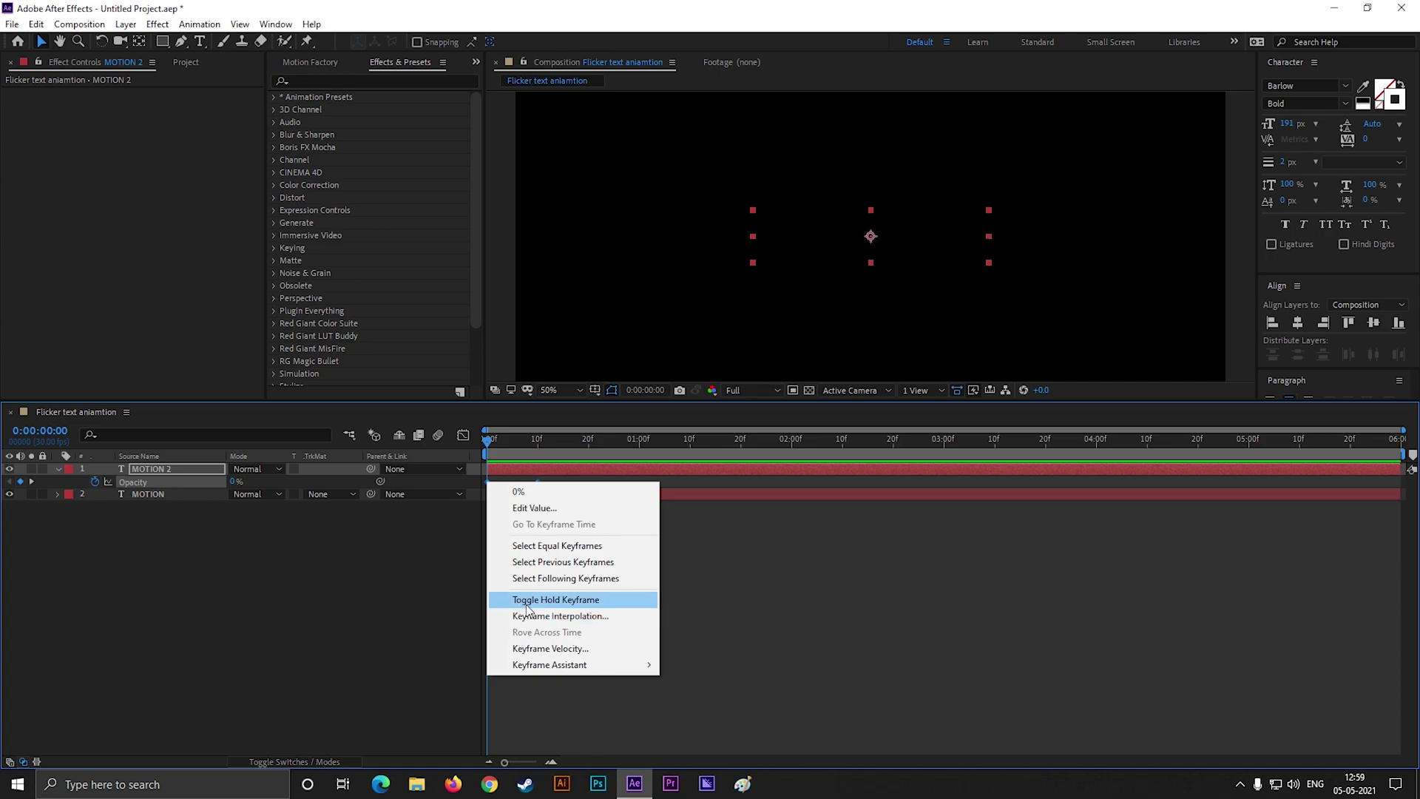
click(564, 603)
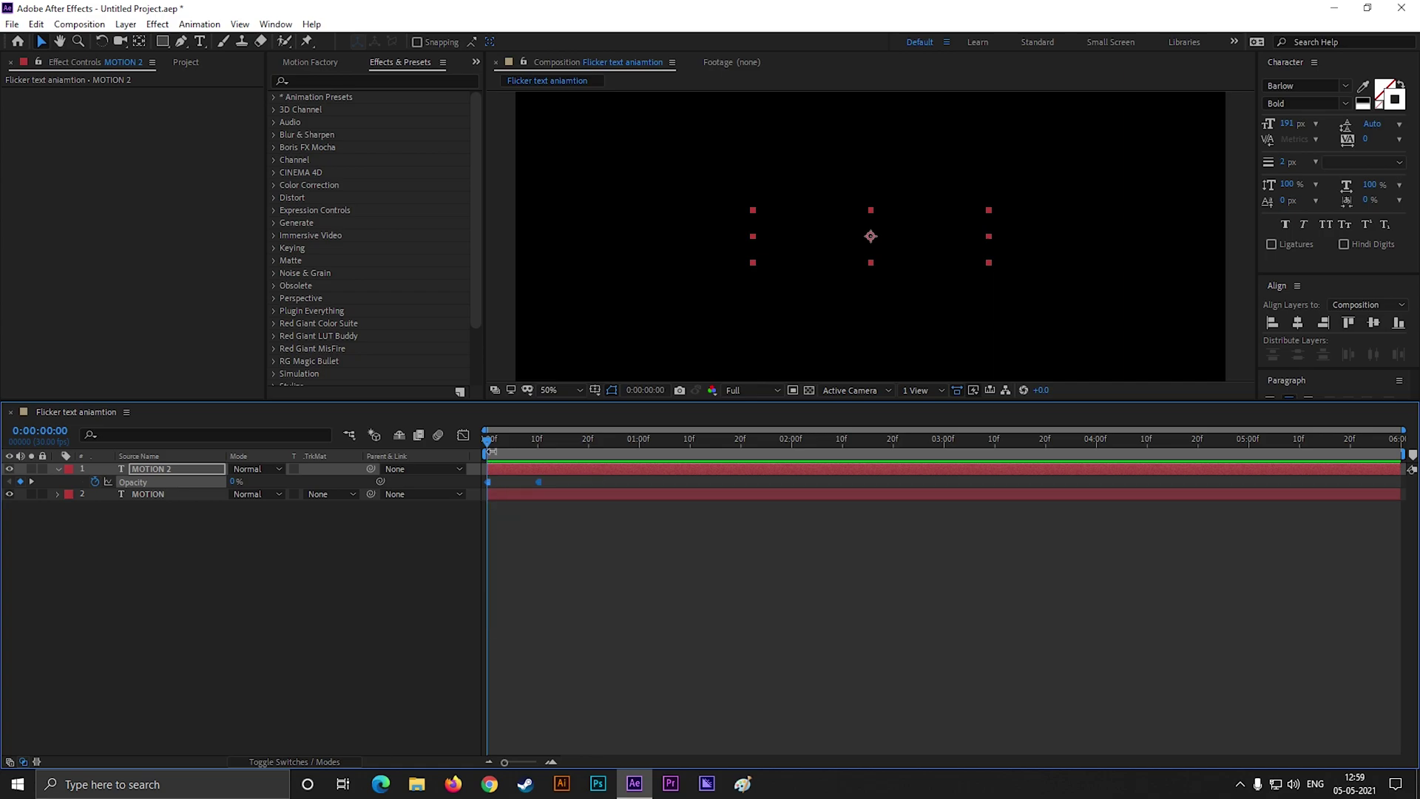
mouse_move(487, 448)
mouse_down()
mouse_move(679, 453)
mouse_move(473, 469)
mouse_up()
key(space)
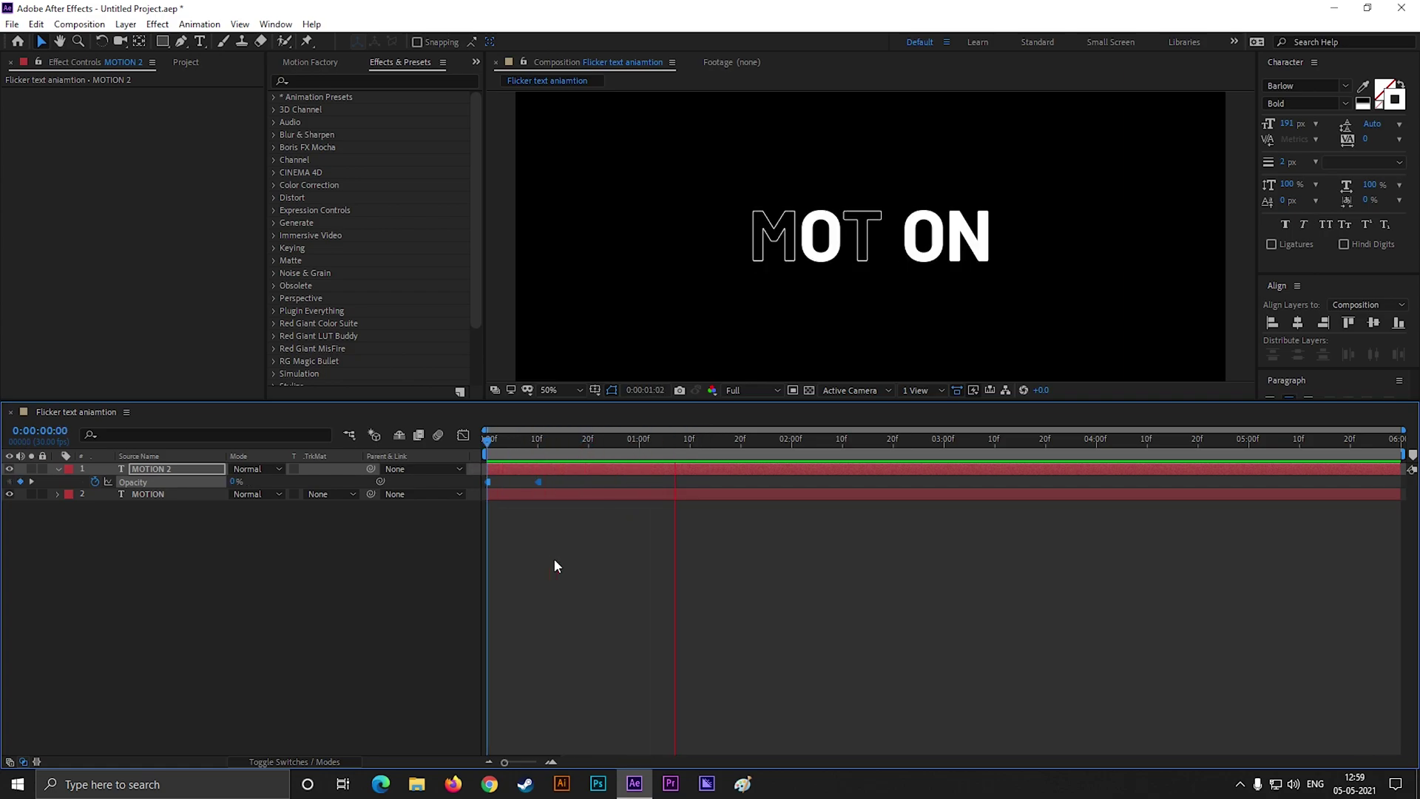
click(605, 440)
key(space)
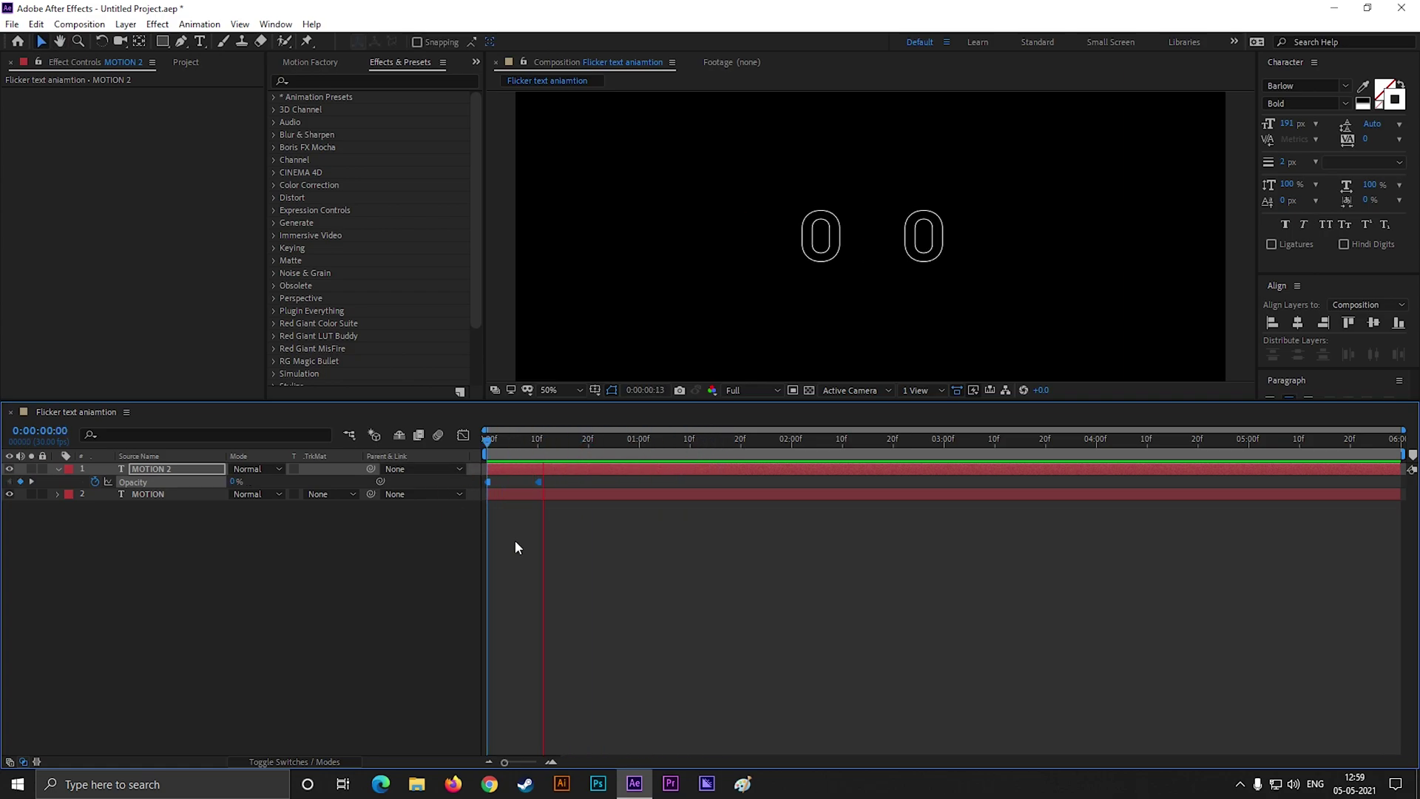
click(591, 442)
drag(591, 446, 530, 454)
click(544, 583)
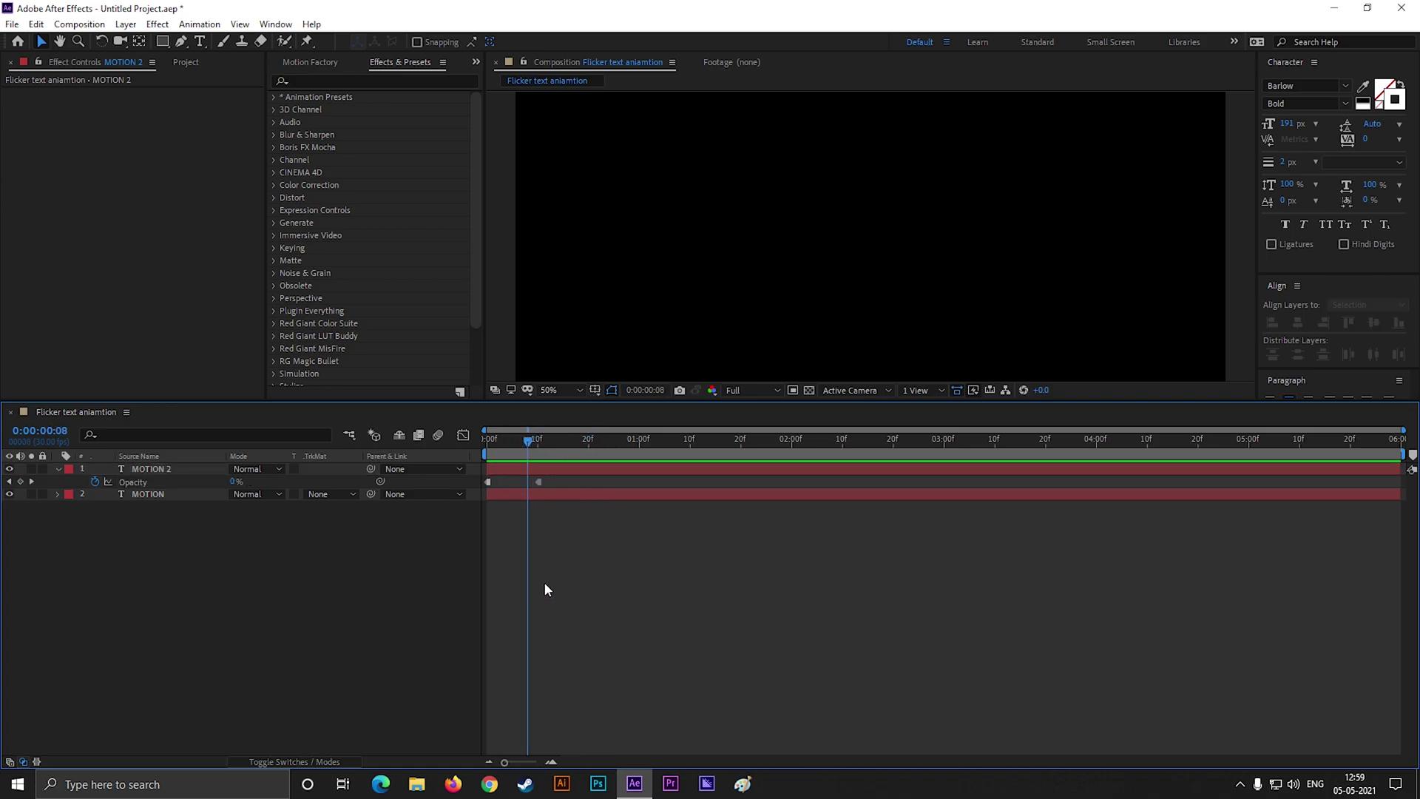
- Select MOTION 2 and briefly hide then show the bottom MOTION layer to compare
click(167, 470)
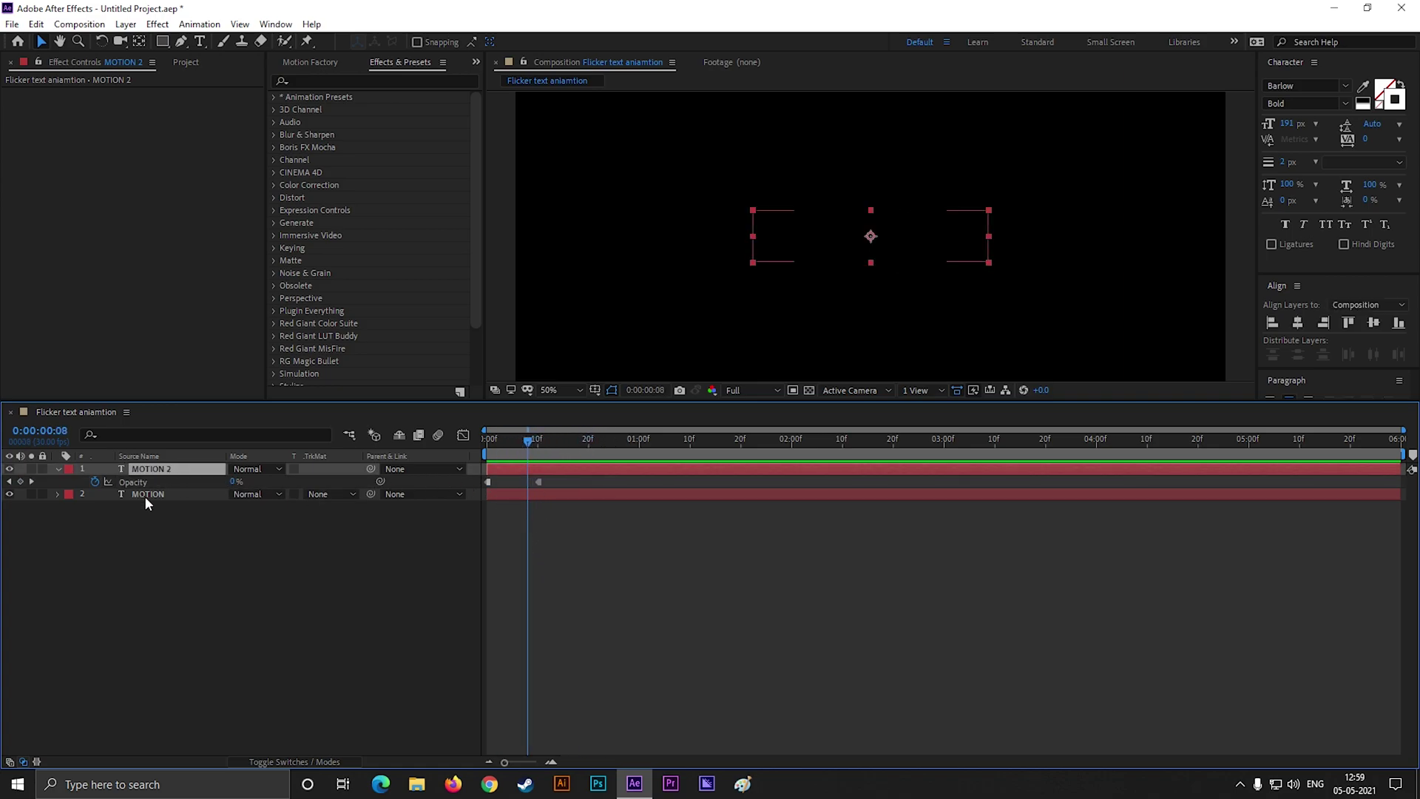
drag(522, 444, 738, 468)
click(227, 563)
click(175, 467)
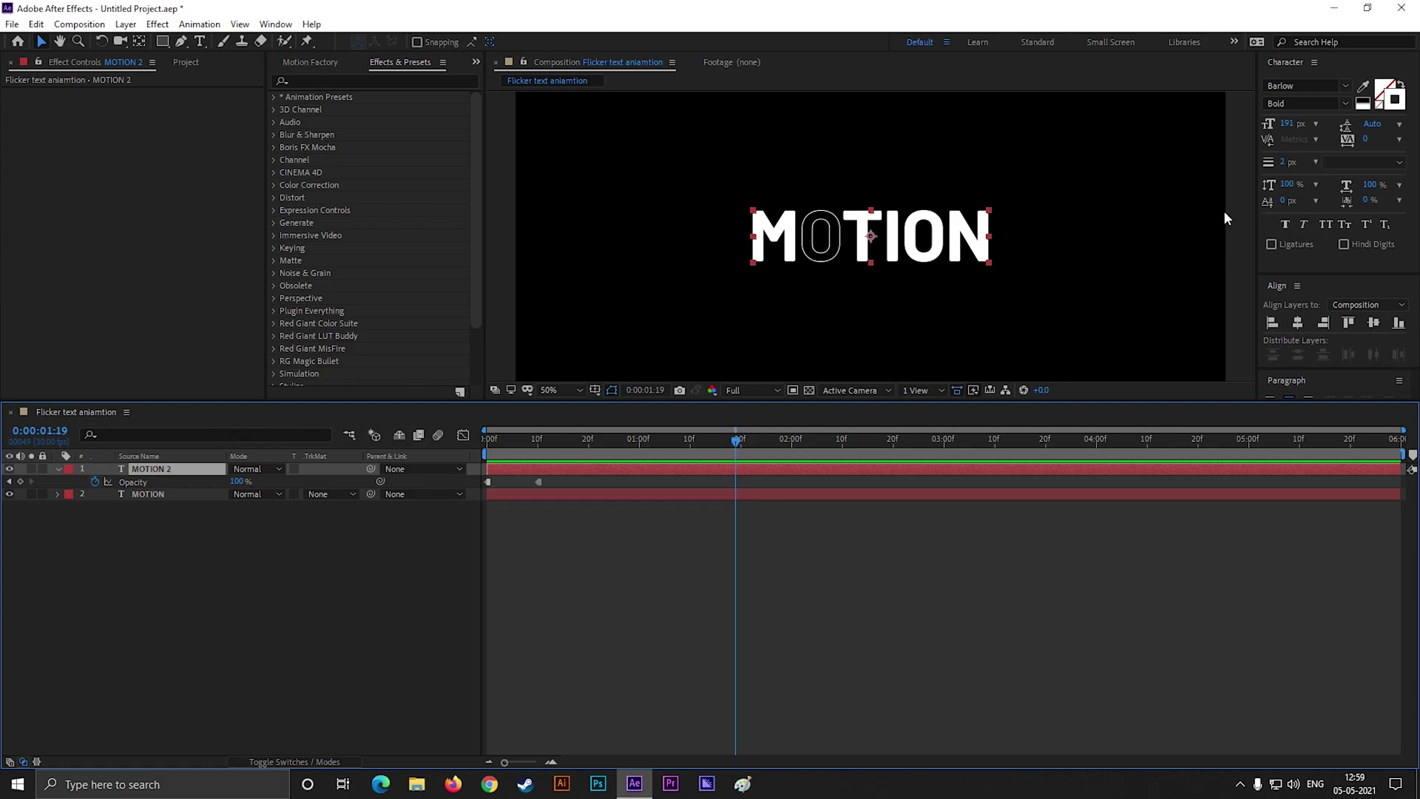
click(10, 494)
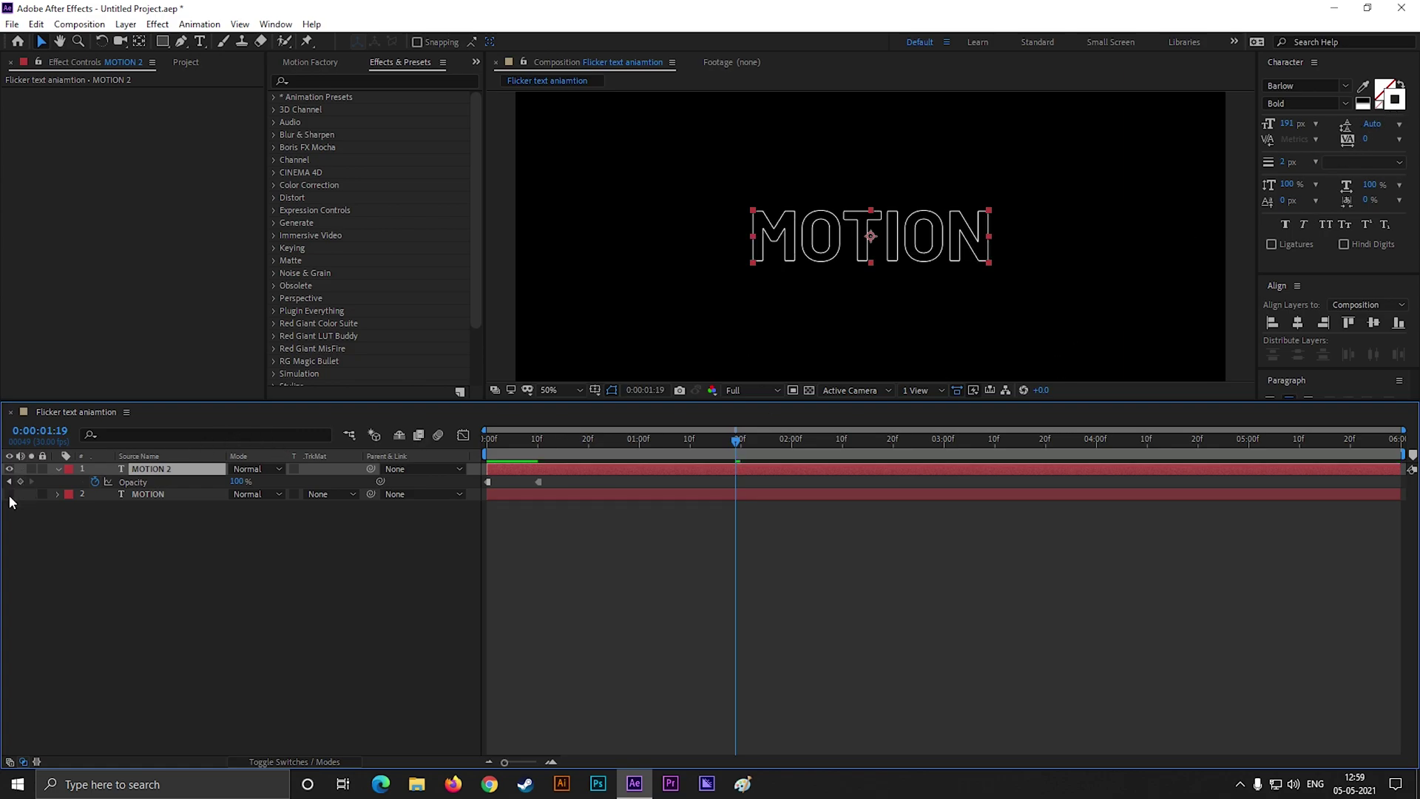
click(9, 494)
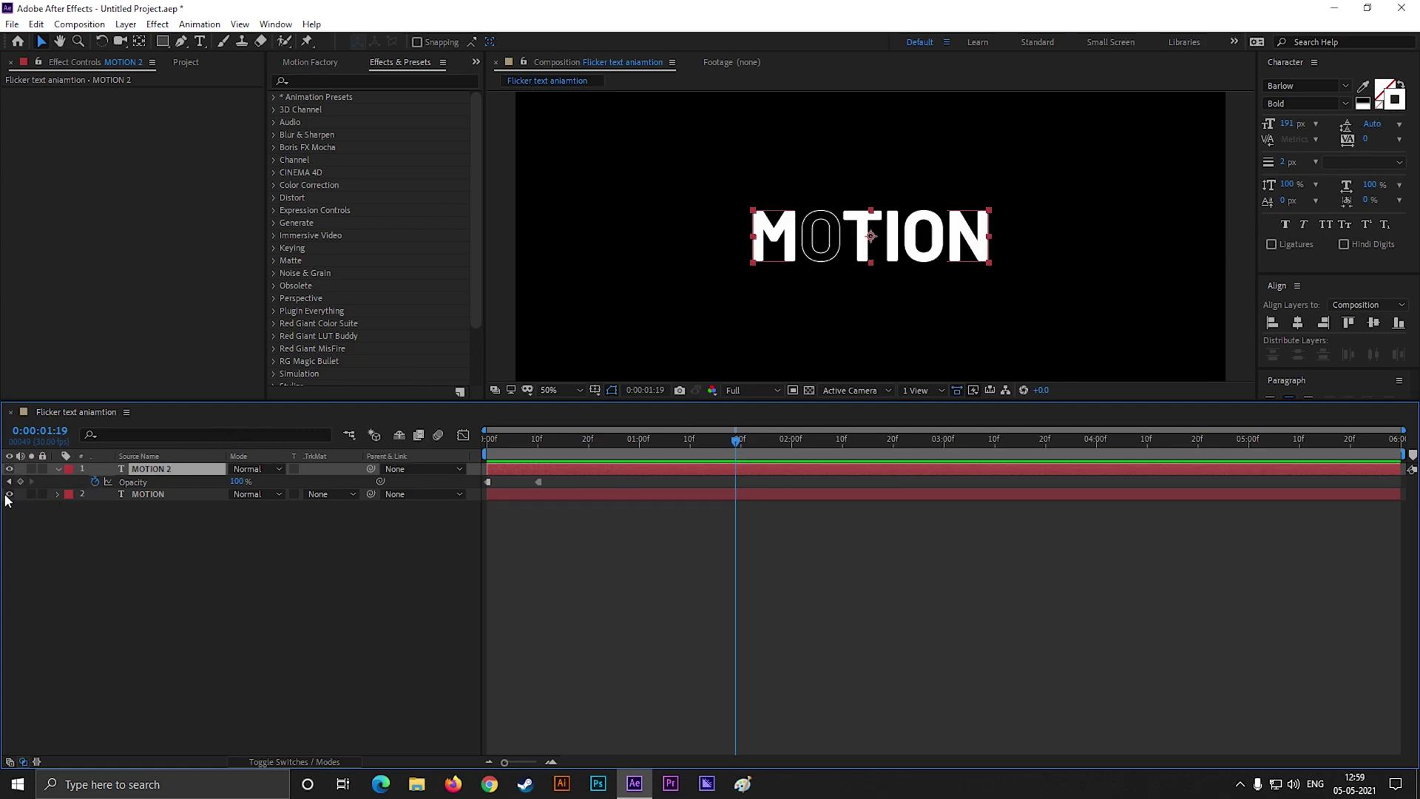
- Apply Glow to MOTION 2 with radius 40 and intensity 1.5, then preview the flicker
click(328, 82)
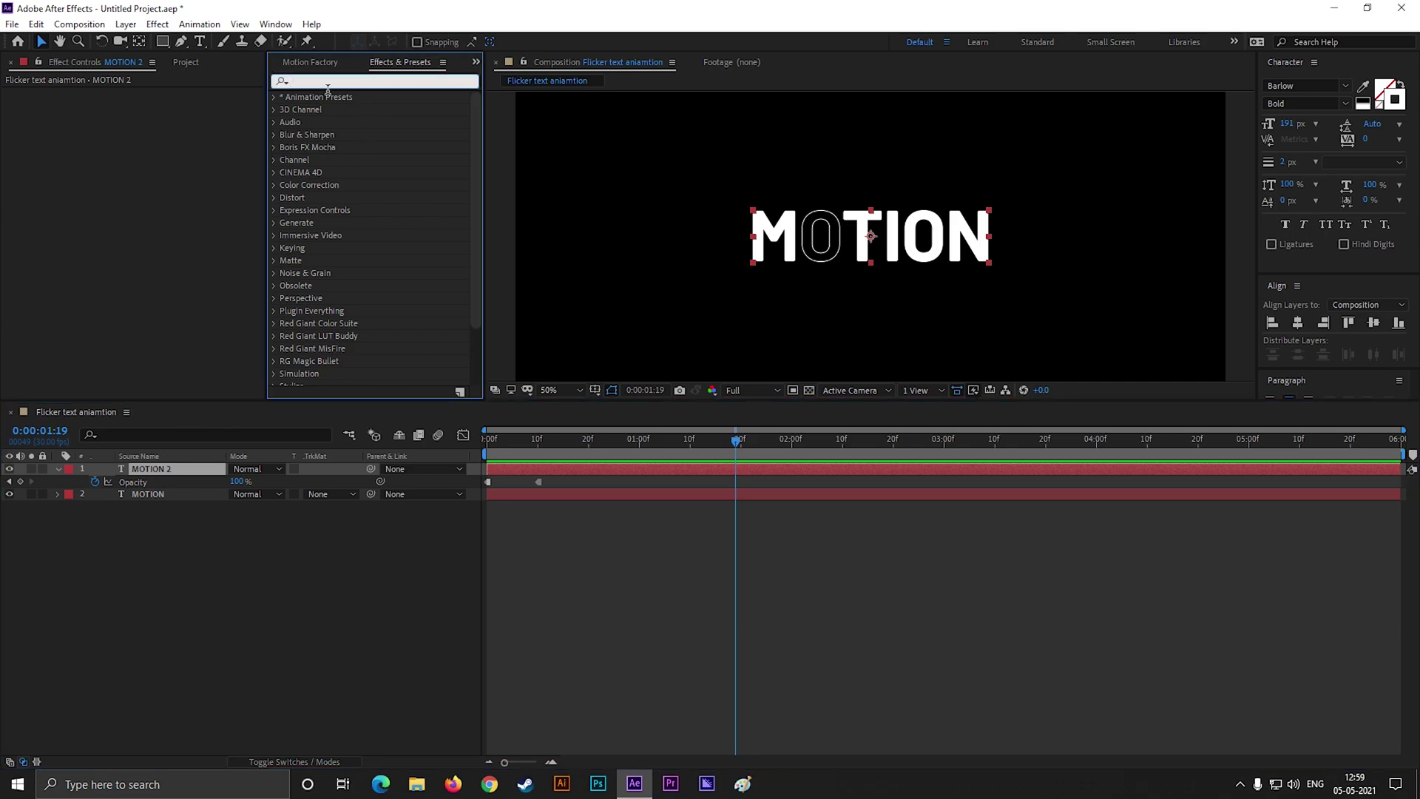
text(glow)
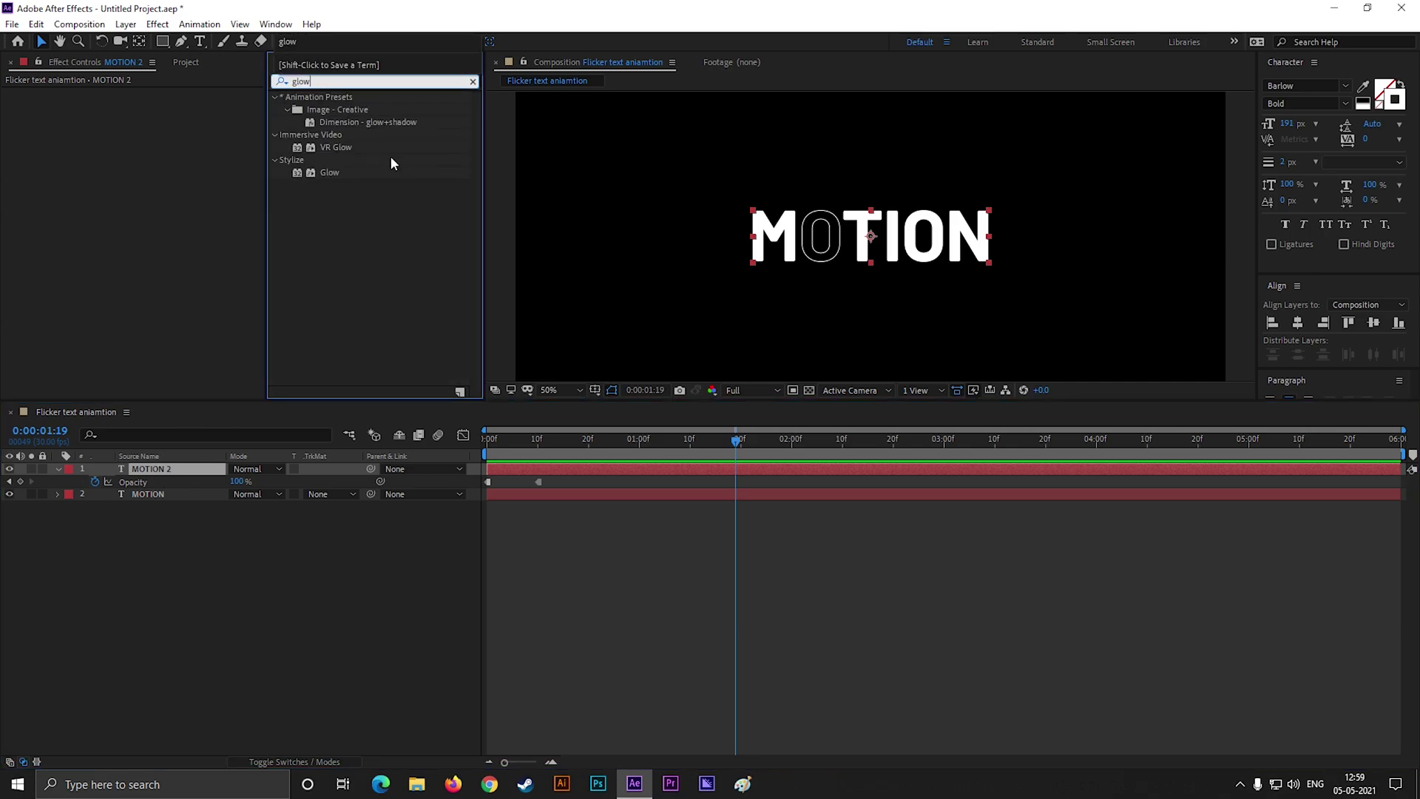
drag(328, 175, 155, 469)
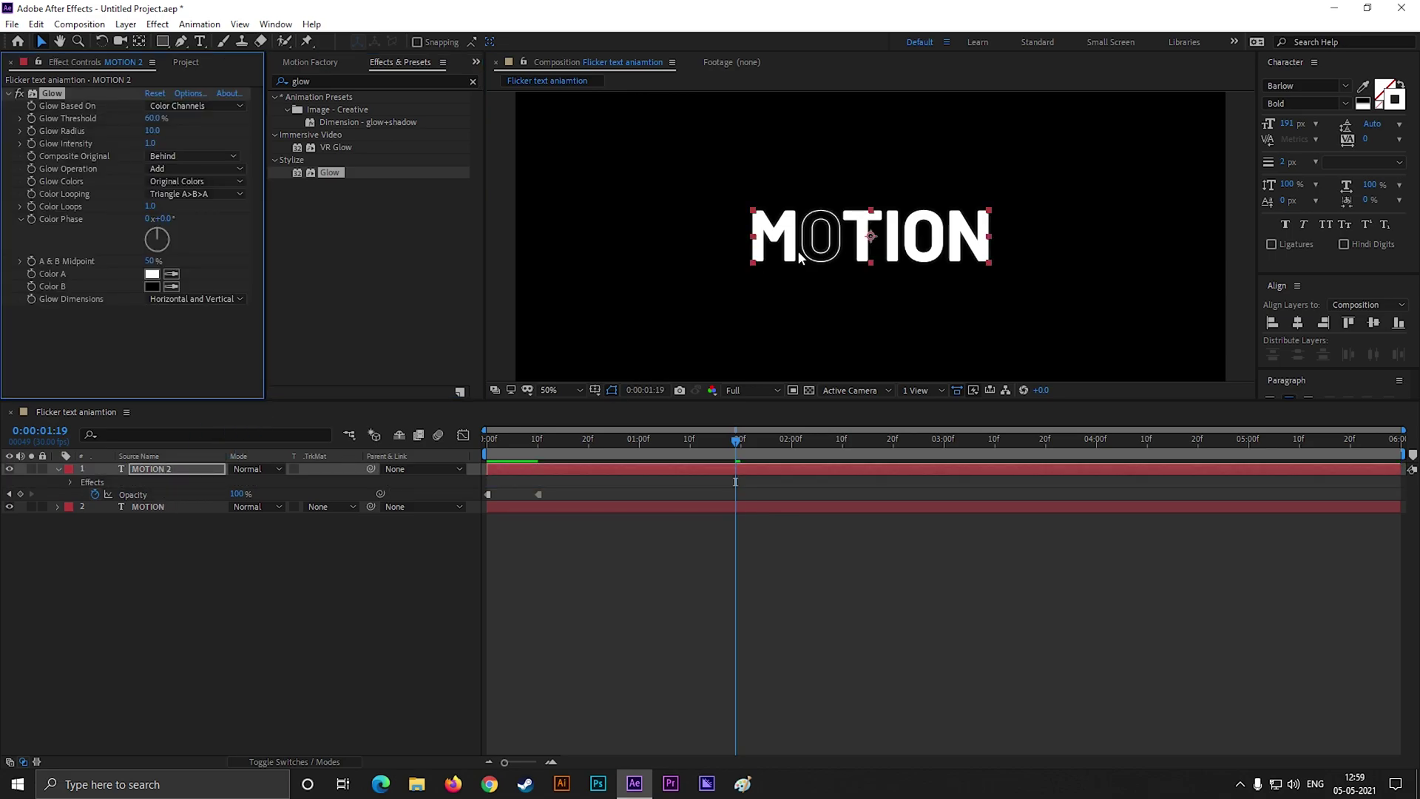
key(period)
key(period)
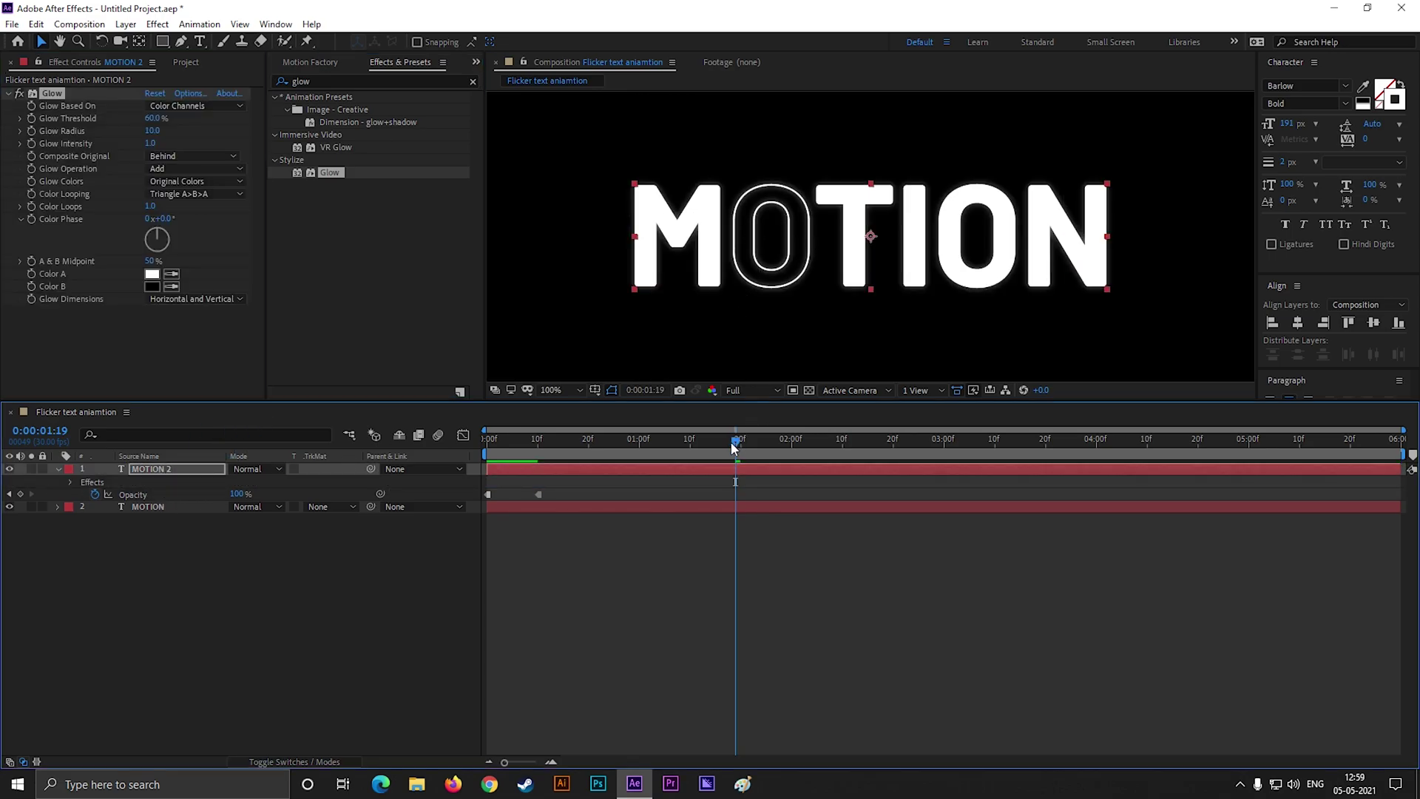
drag(726, 442, 707, 452)
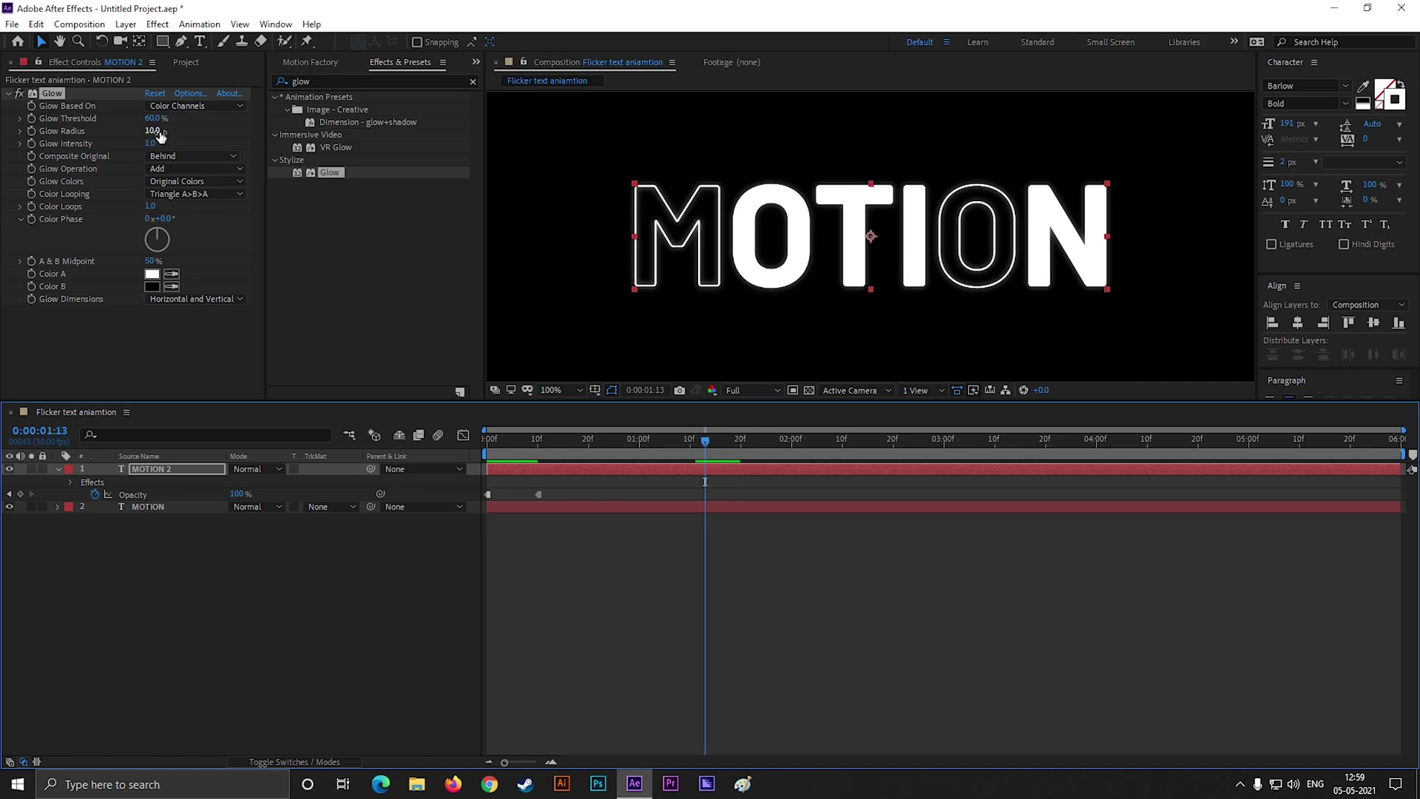
drag(157, 144, 176, 131)
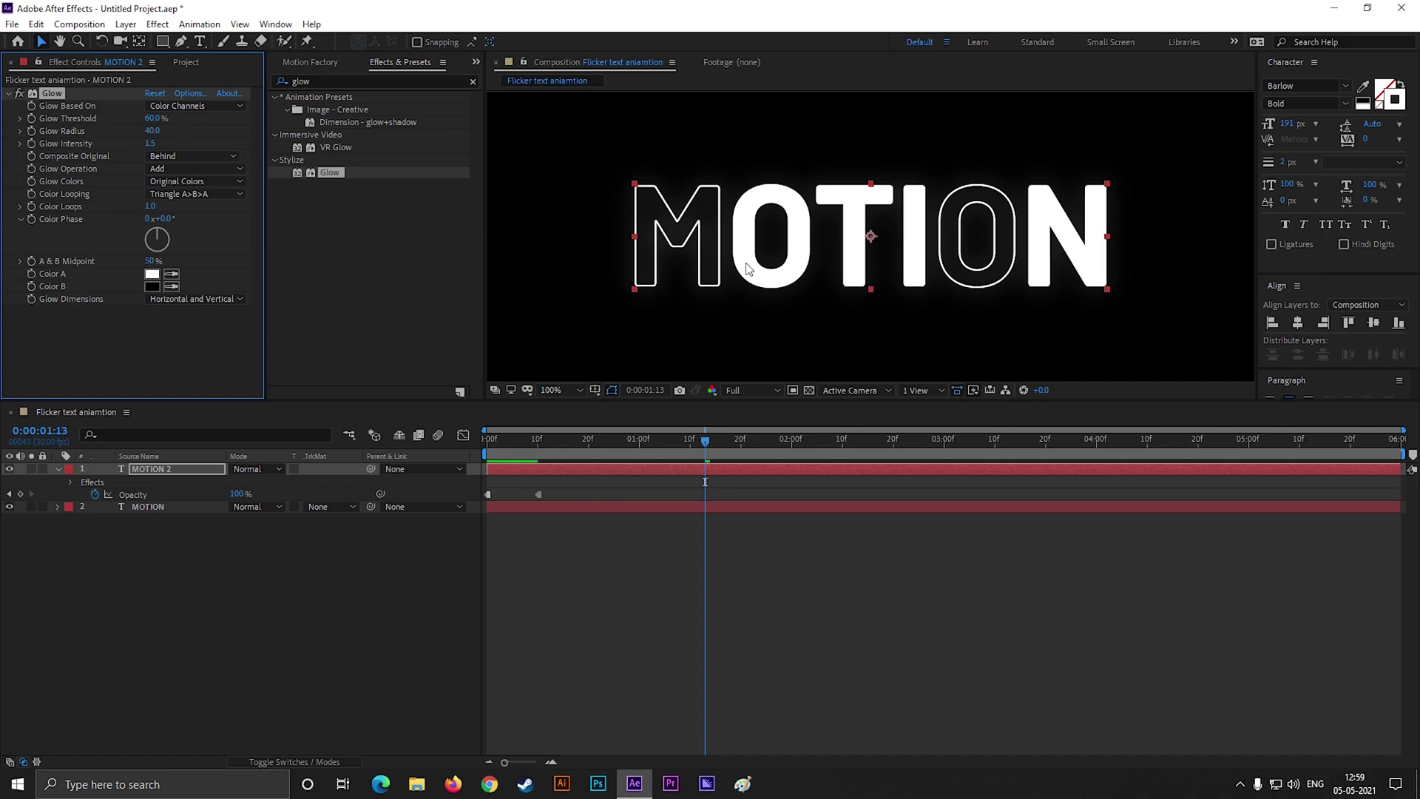
key(comma)
key(comma)
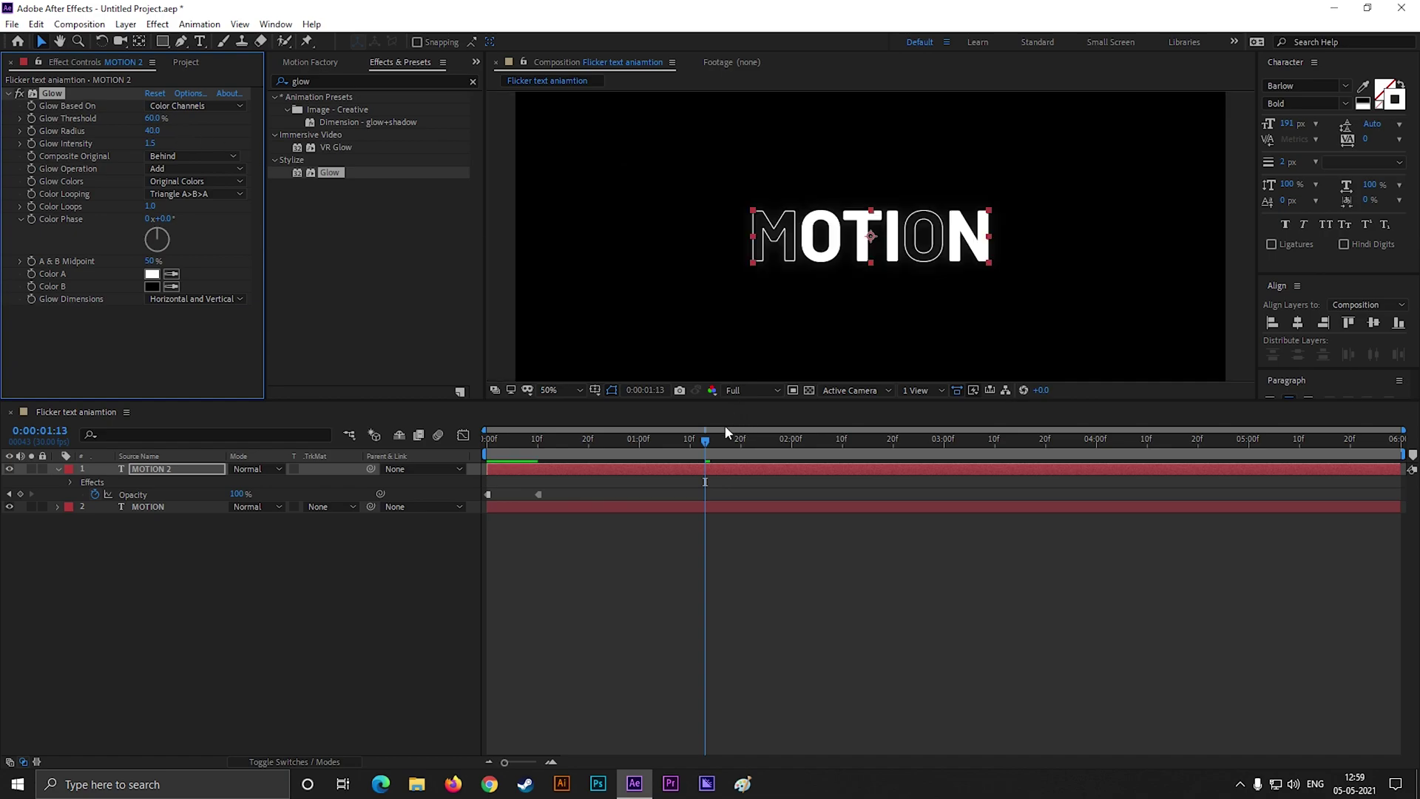
key(space)
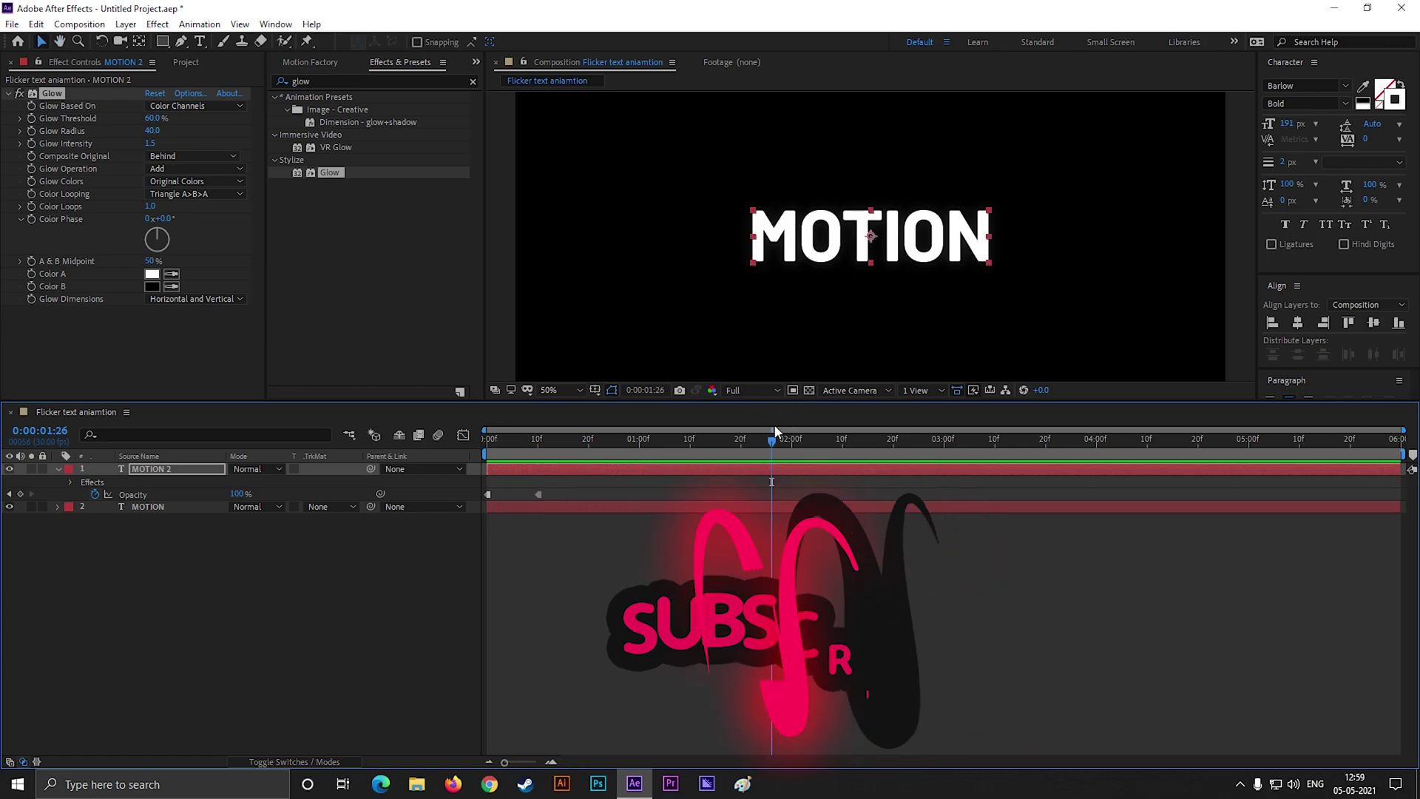
drag(774, 429, 488, 473)
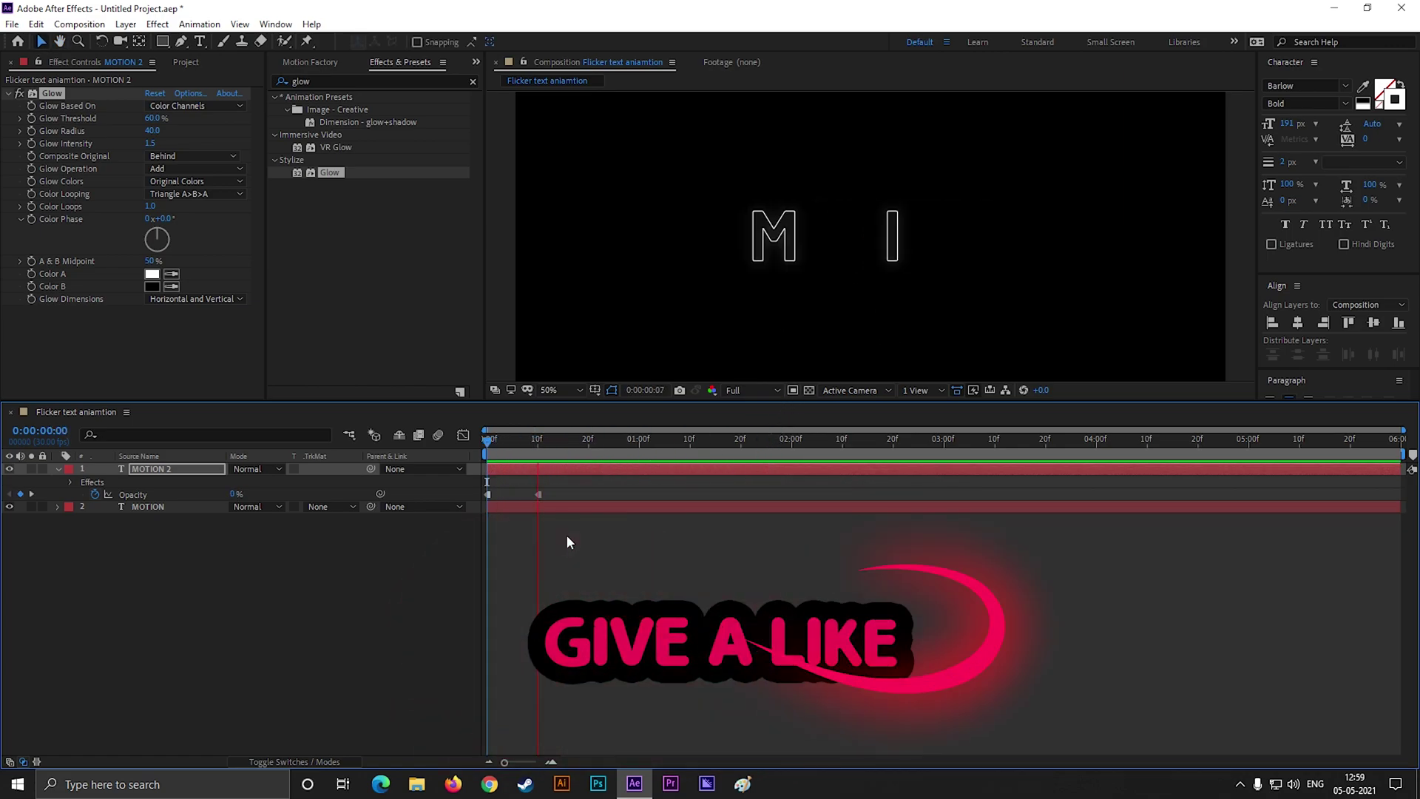
- Add a new GRAPHICS text layer to the composition
click(58, 469)
click(206, 566)
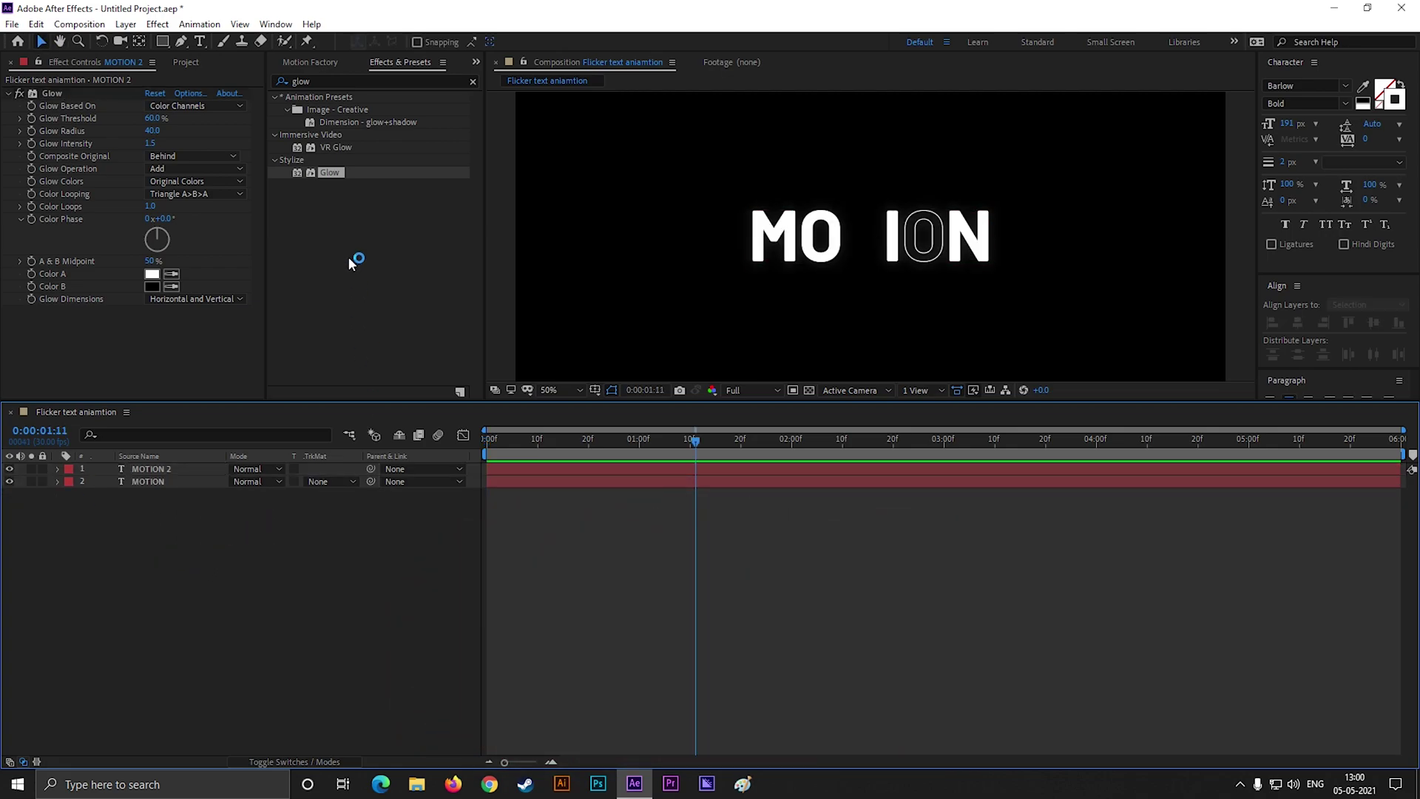
click(199, 41)
click(754, 326)
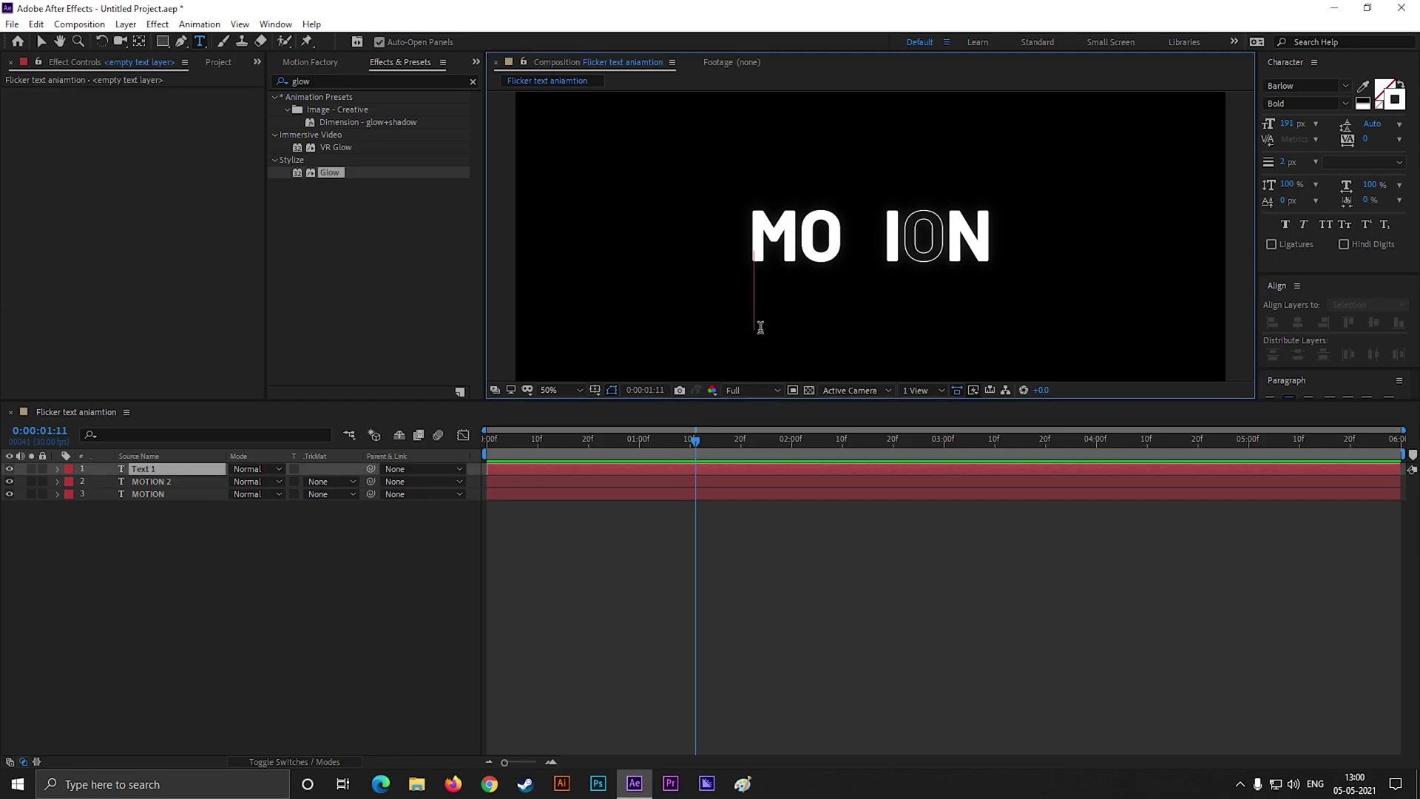
text(GRAPHICS)
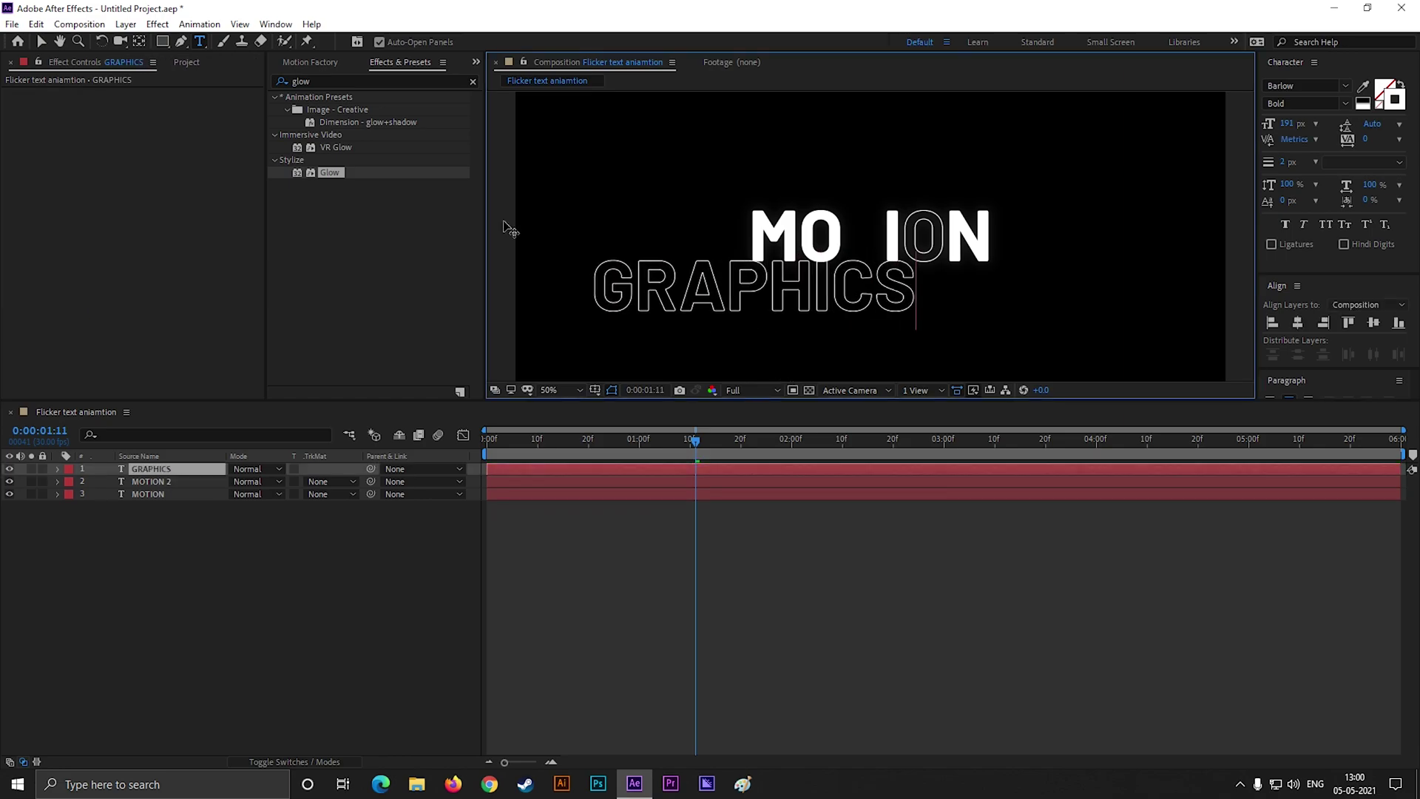
click(40, 41)
- Give GRAPHICS a white fill with no stroke and move it beneath MOTION
click(1383, 93)
click(1364, 104)
click(1378, 108)
drag(889, 306, 1046, 320)
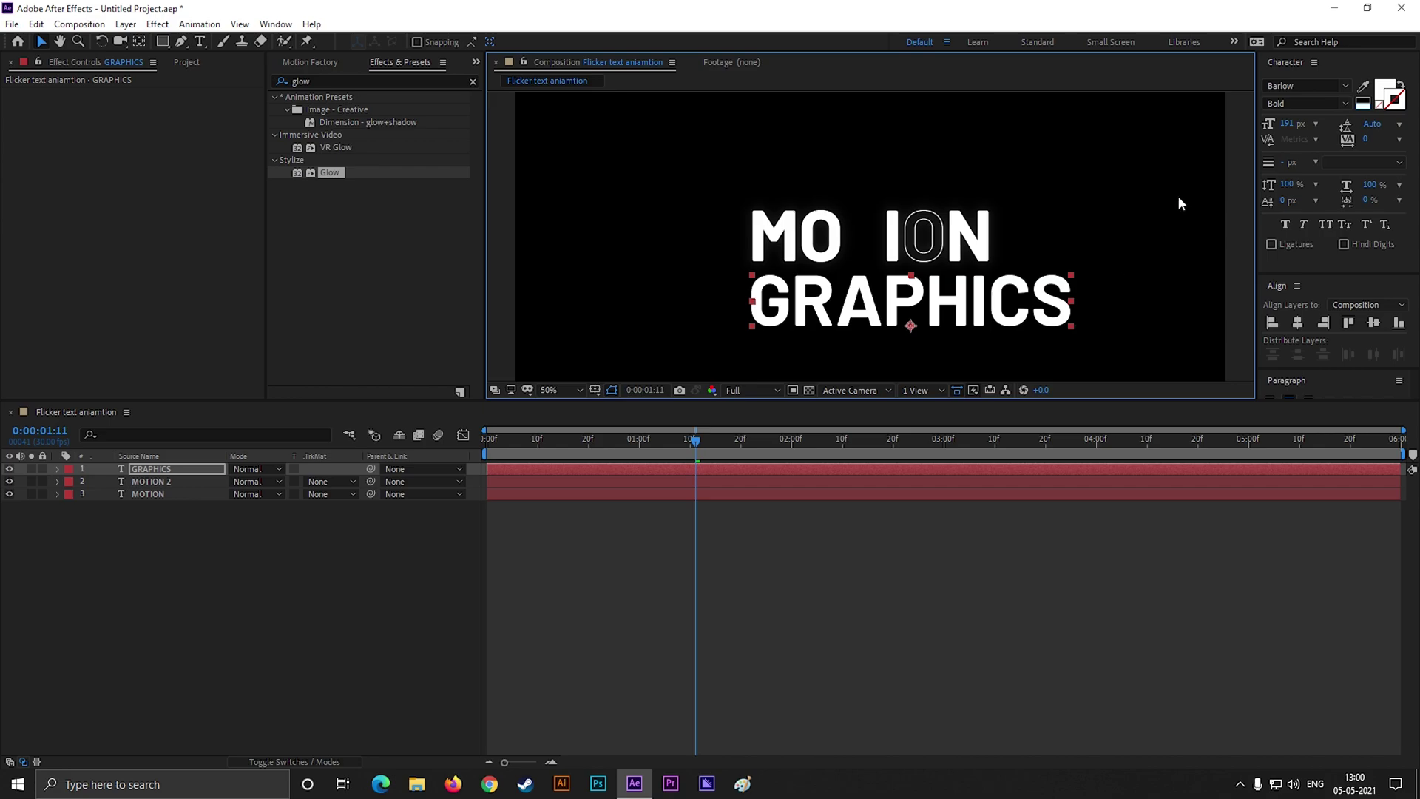
- Set GRAPHICS to the Integral CF font with tracking 300
click(1305, 86)
text(integral)
click(1308, 140)
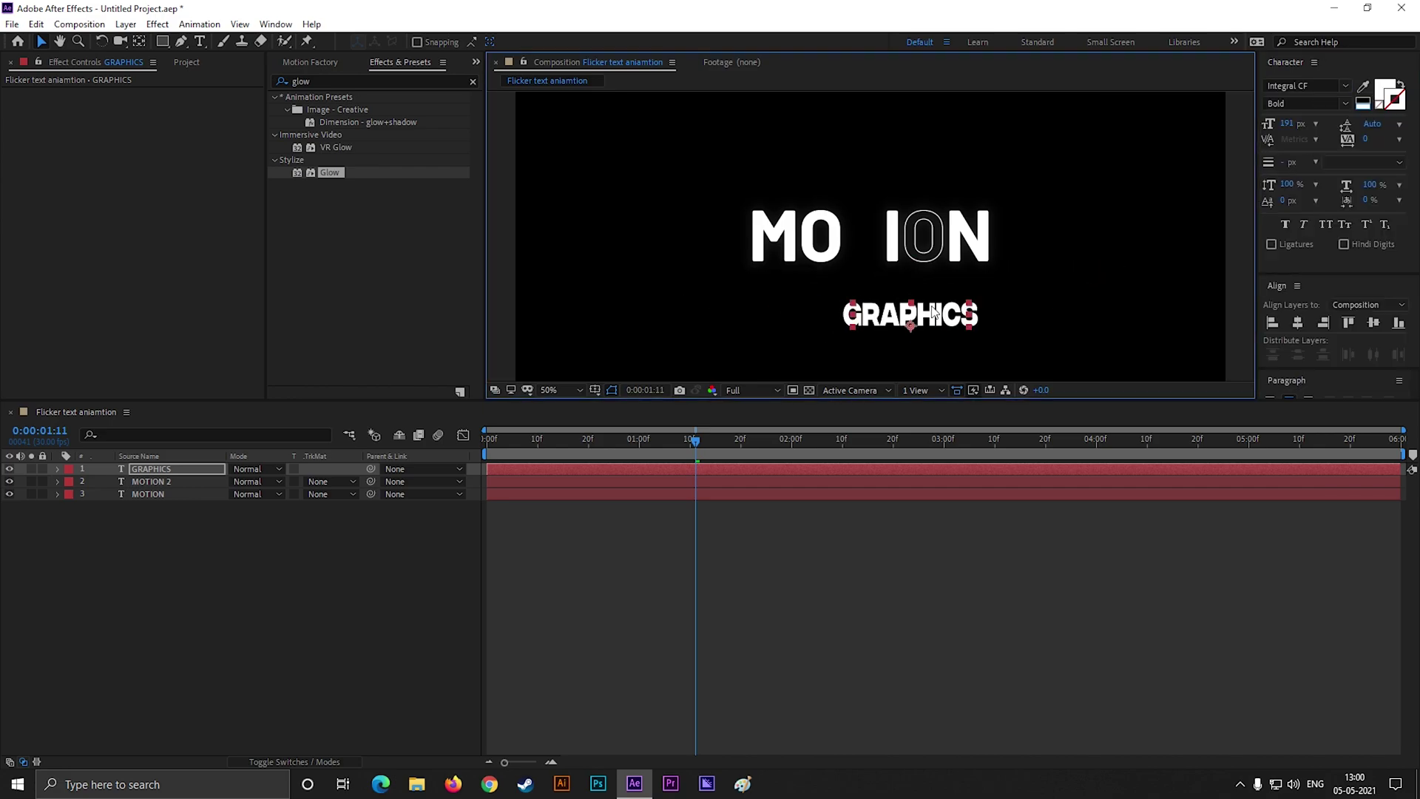
drag(1364, 138, 1405, 138)
key(period)
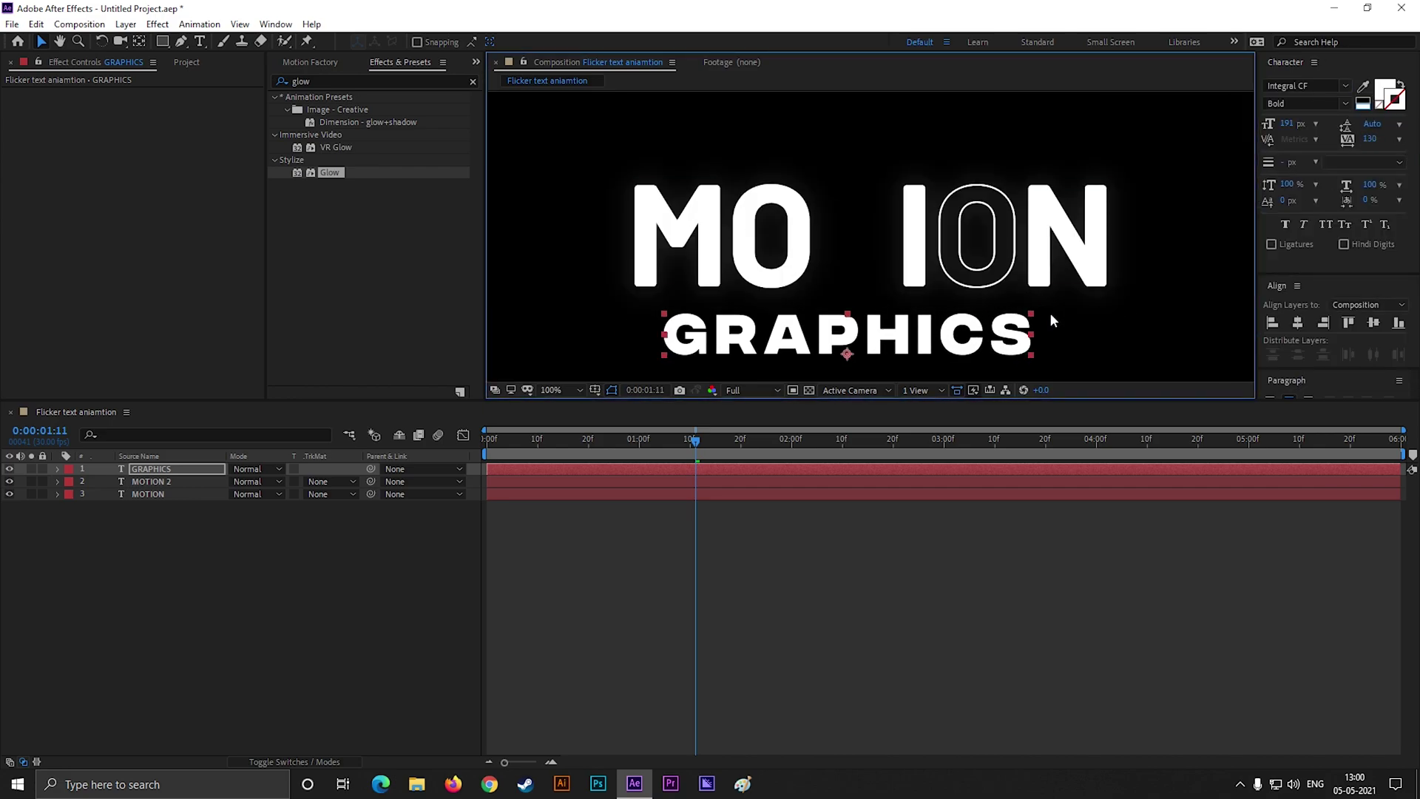
scroll(1036, 318, down, 1)
drag(1370, 138, 1405, 138)
scroll(958, 314, up, 1)
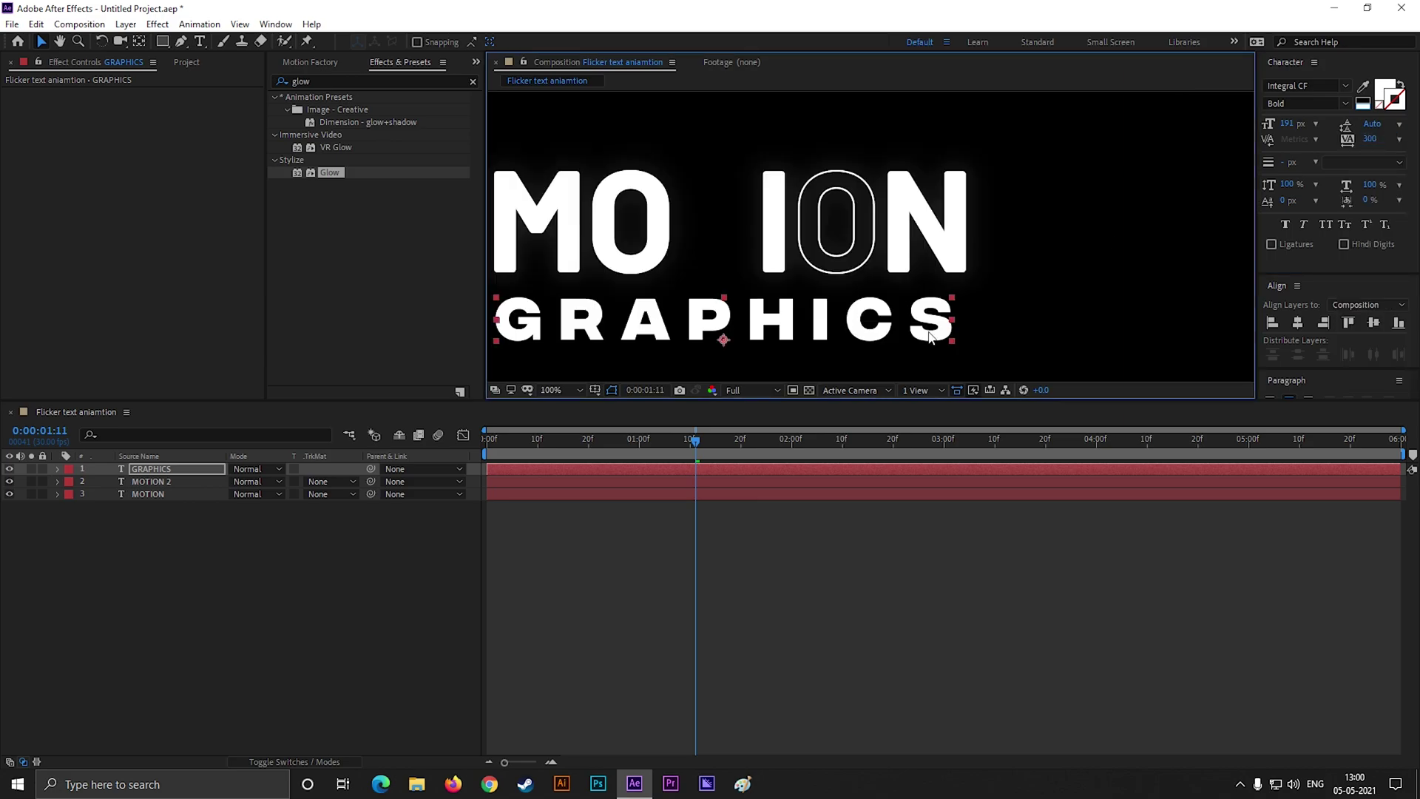
scroll(959, 314, down, 1)
scroll(1116, 305, up, 1)
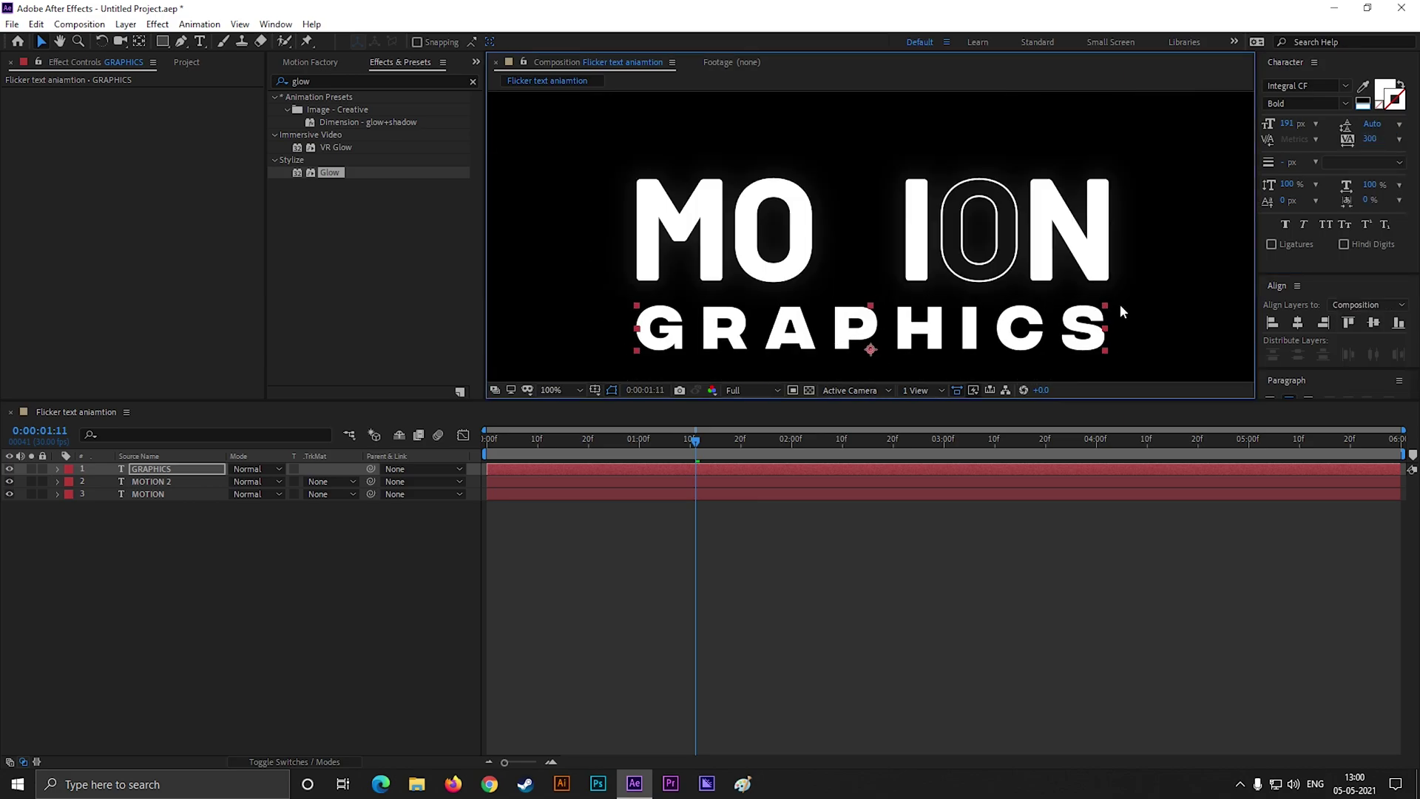
scroll(784, 333, down, 2)
scroll(805, 337, down, 1)
scroll(802, 321, up, 1)
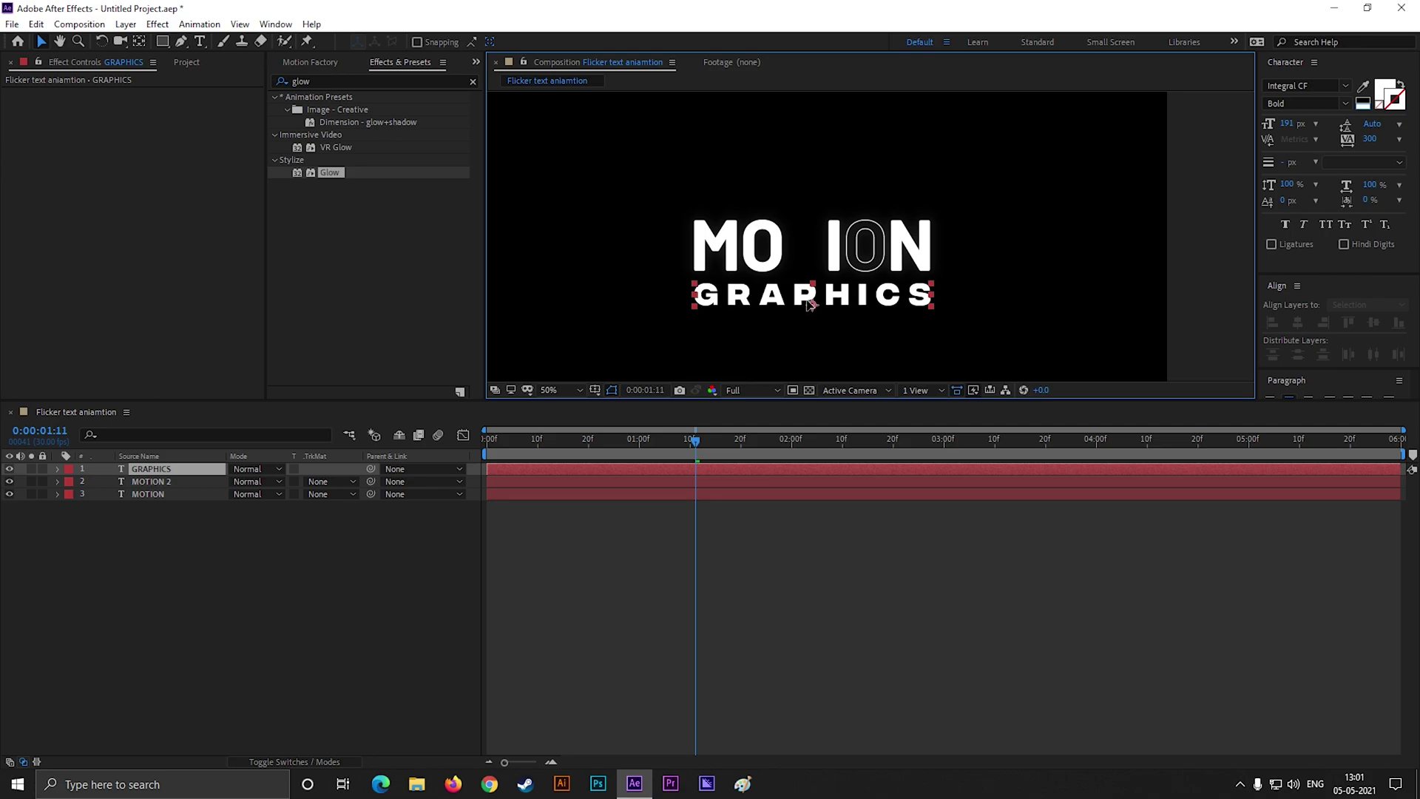
click(809, 329)
- Draw a rectangular mask around the GRAPHICS text on the GRAPHICS layer
drag(695, 440, 645, 464)
click(493, 469)
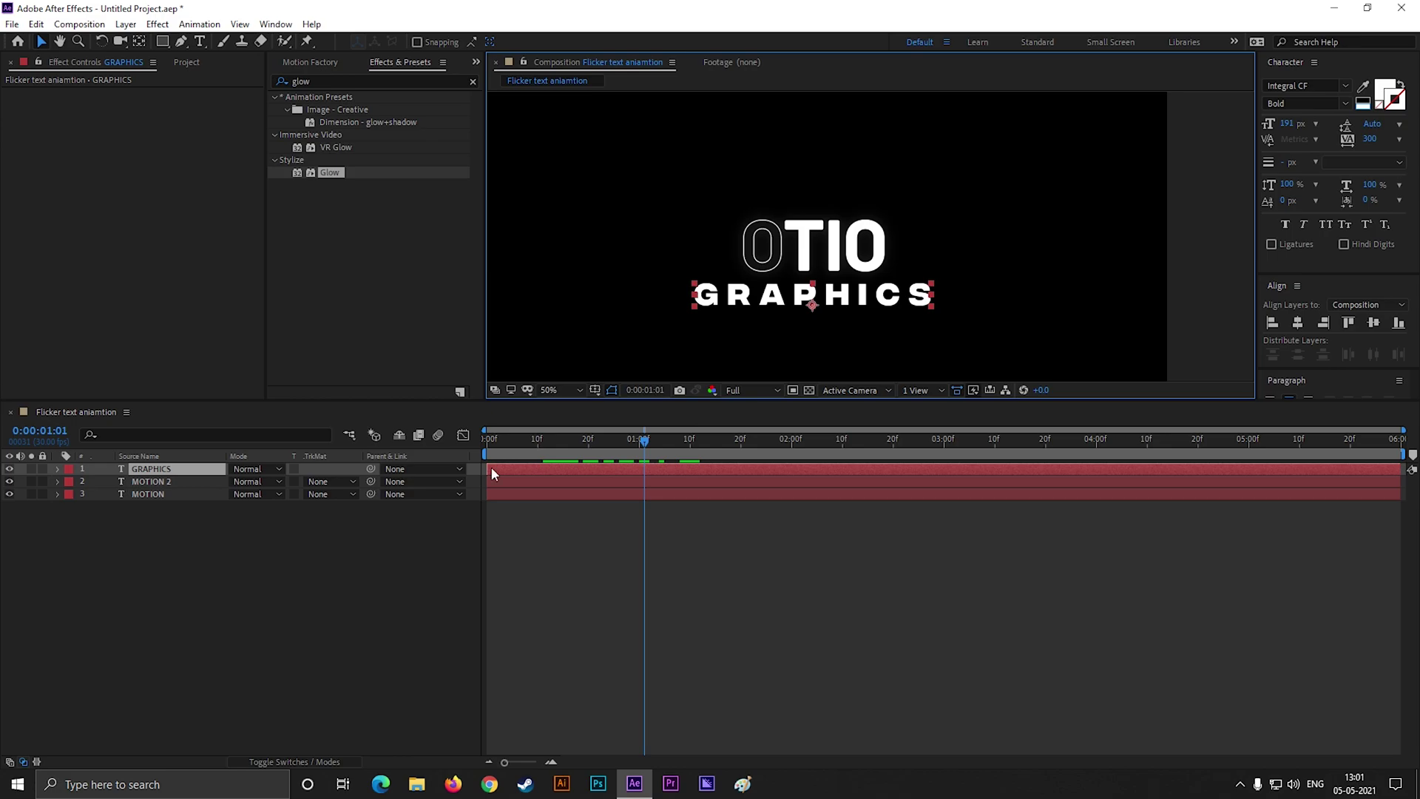
click(162, 42)
mouse_move(559, 124)
mouse_down()
mouse_move(611, 222)
mouse_move(992, 289)
mouse_move(1055, 304)
mouse_move(1082, 332)
mouse_move(1075, 306)
mouse_move(1093, 311)
mouse_up()
scroll(812, 323, up, 3)
scroll(828, 311, down, 2)
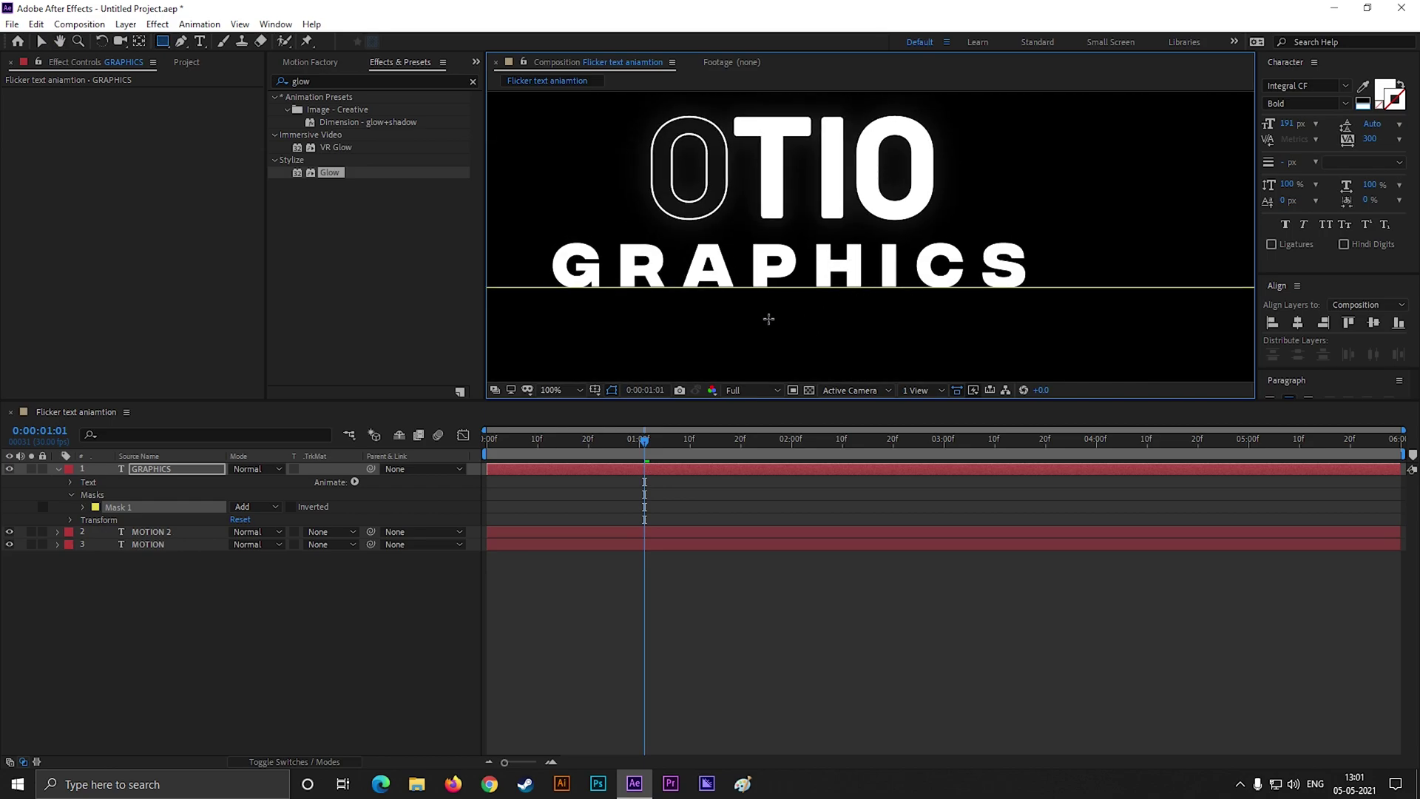
- Set the GRAPHICS Mask Feather to 130 pixels and check the softened lower edge
click(146, 474)
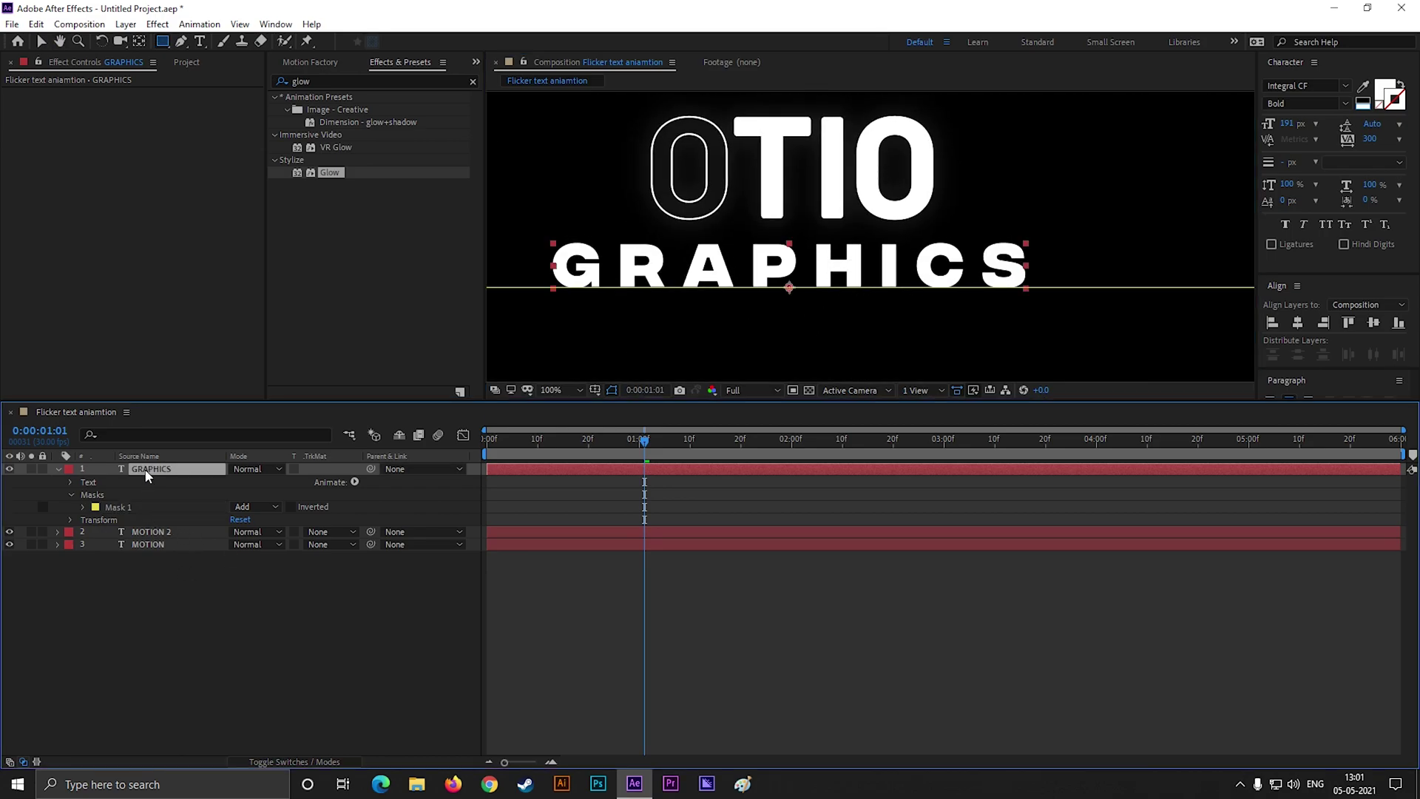
key(f)
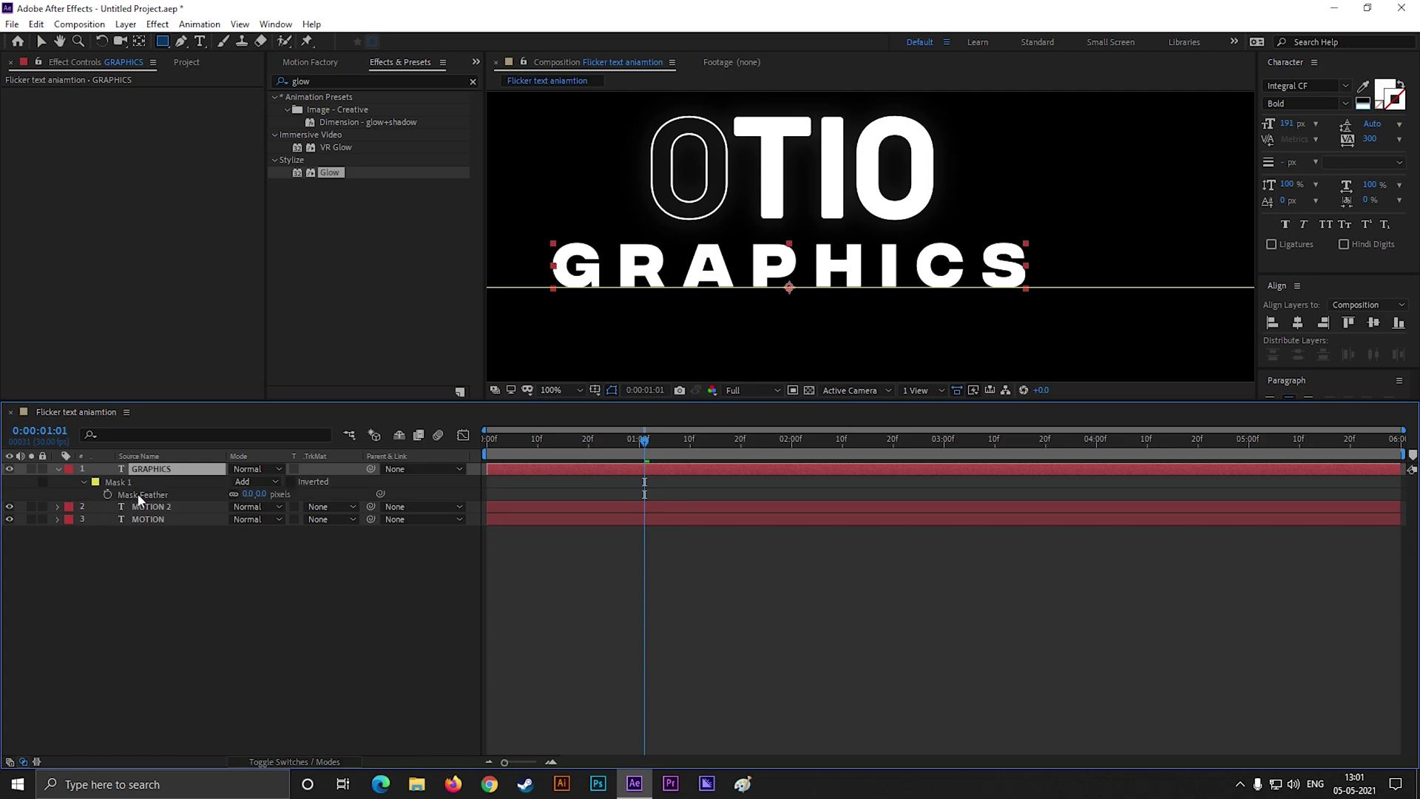
drag(264, 495, 368, 494)
click(276, 496)
text(130)
key(Return)
click(226, 581)
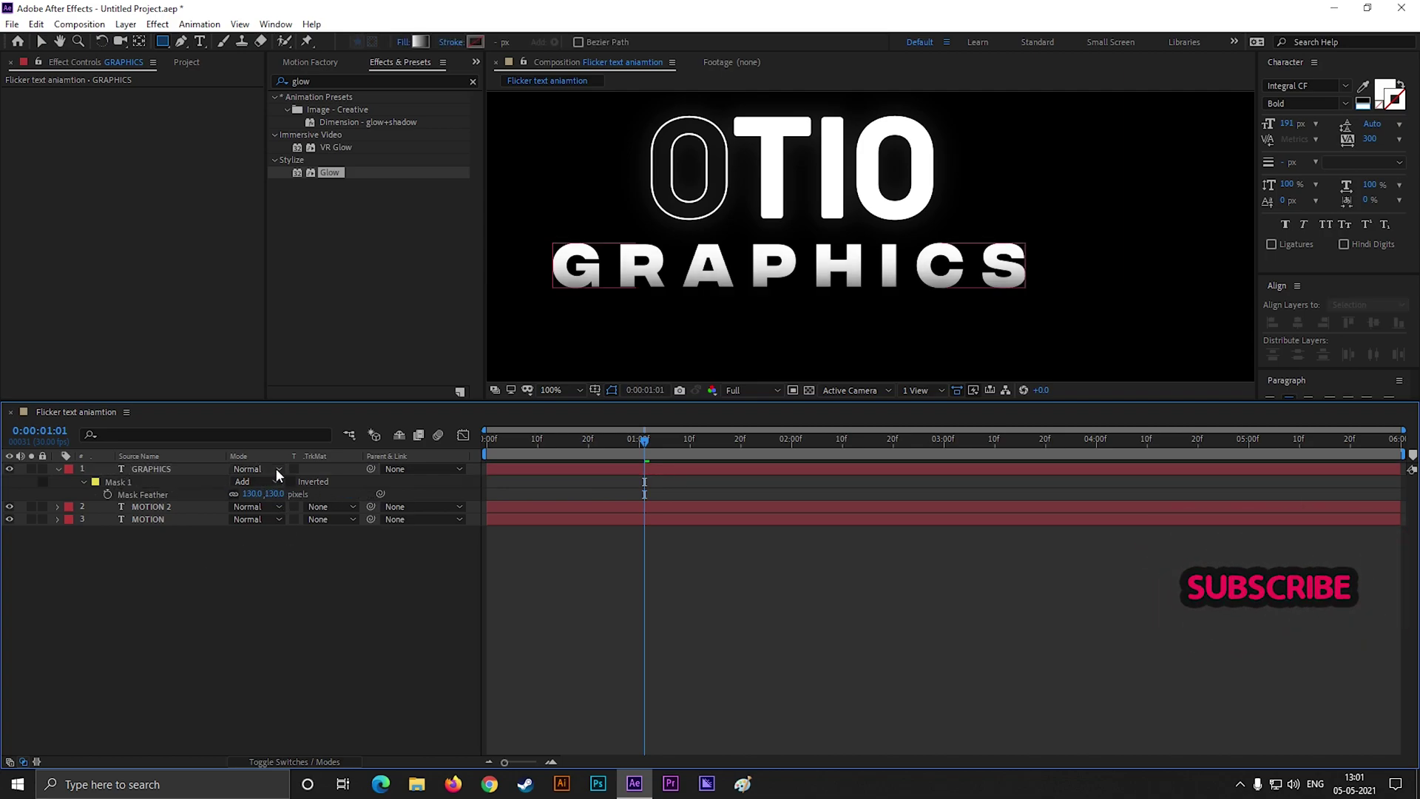
drag(645, 449, 622, 455)
click(167, 474)
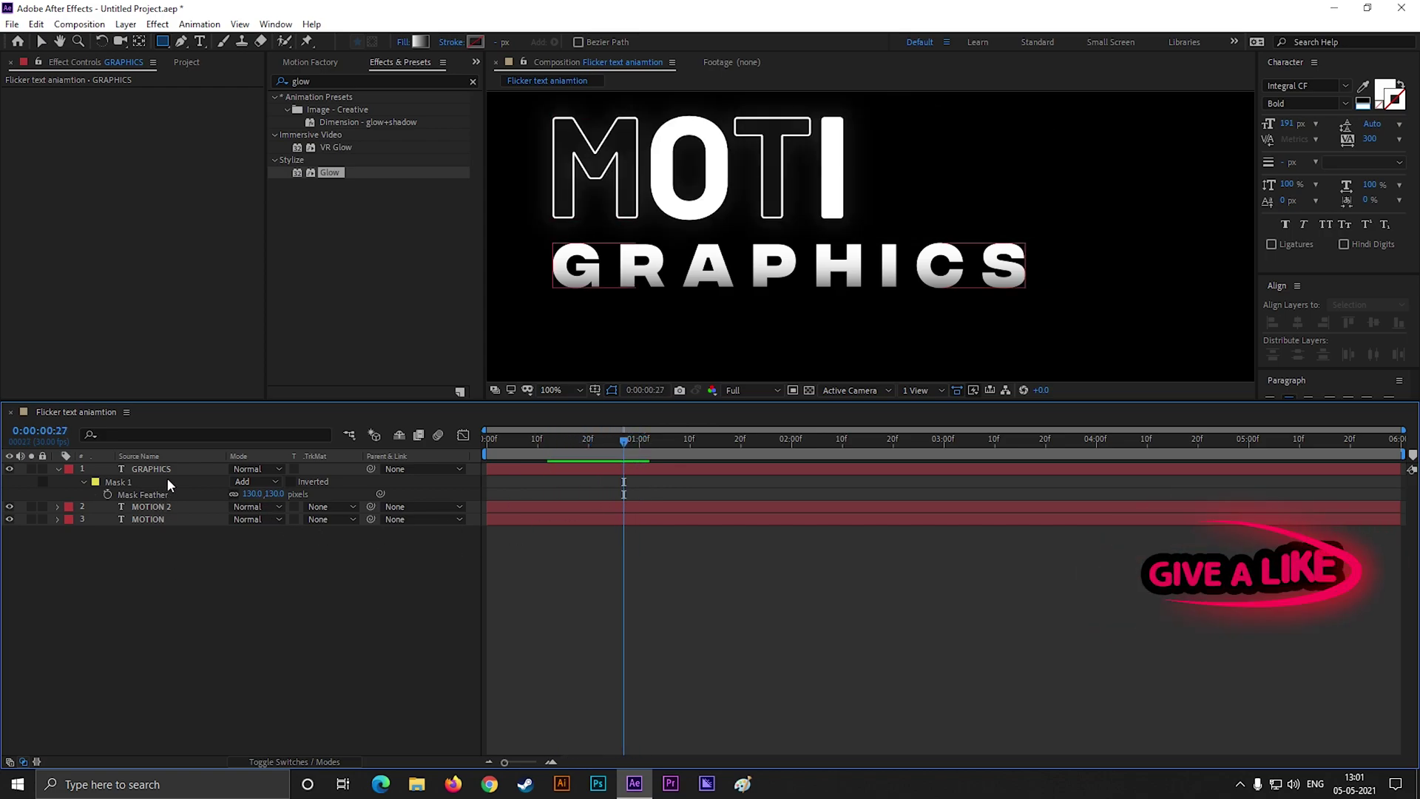
- Add a Position text animator to the GRAPHICS layer
click(57, 469)
click(57, 469)
click(354, 481)
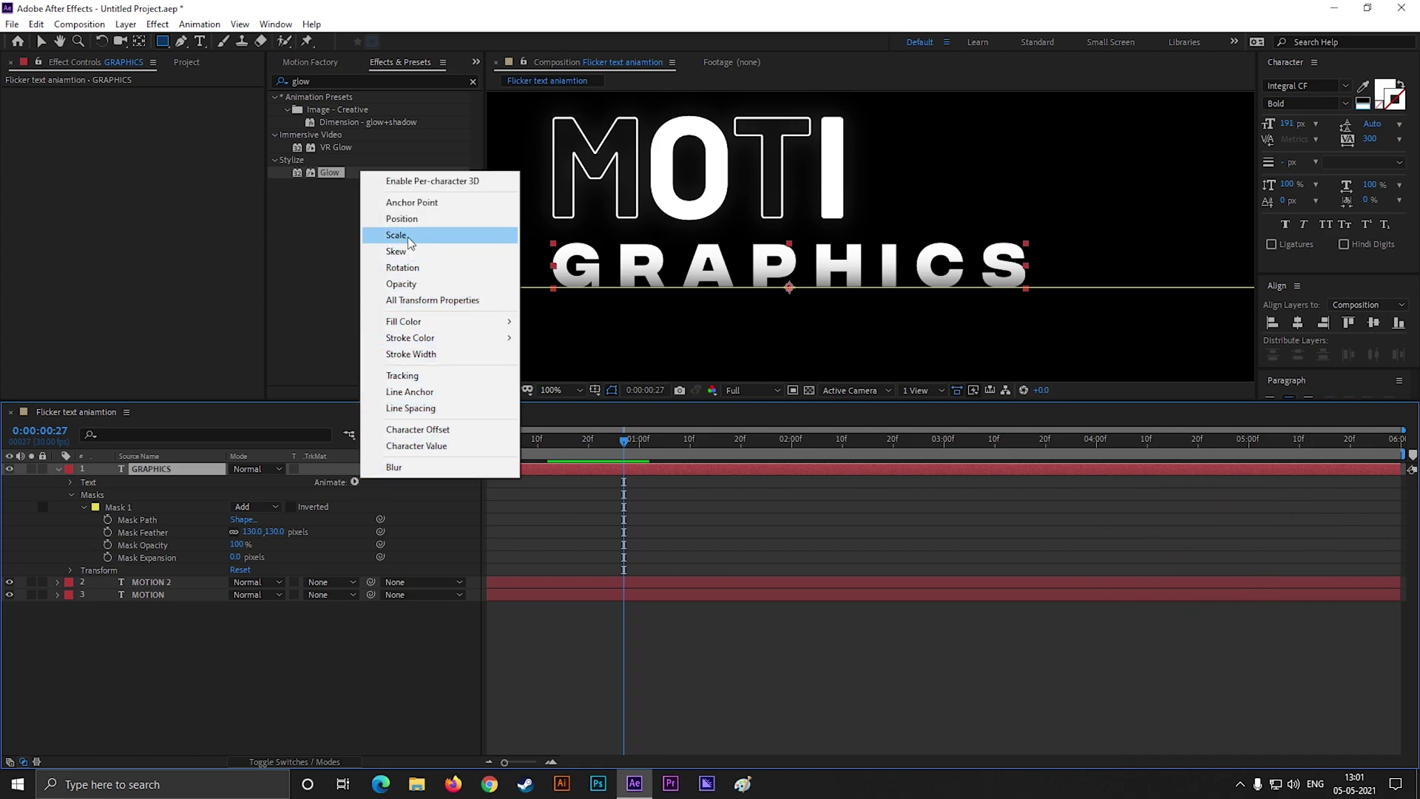
click(408, 218)
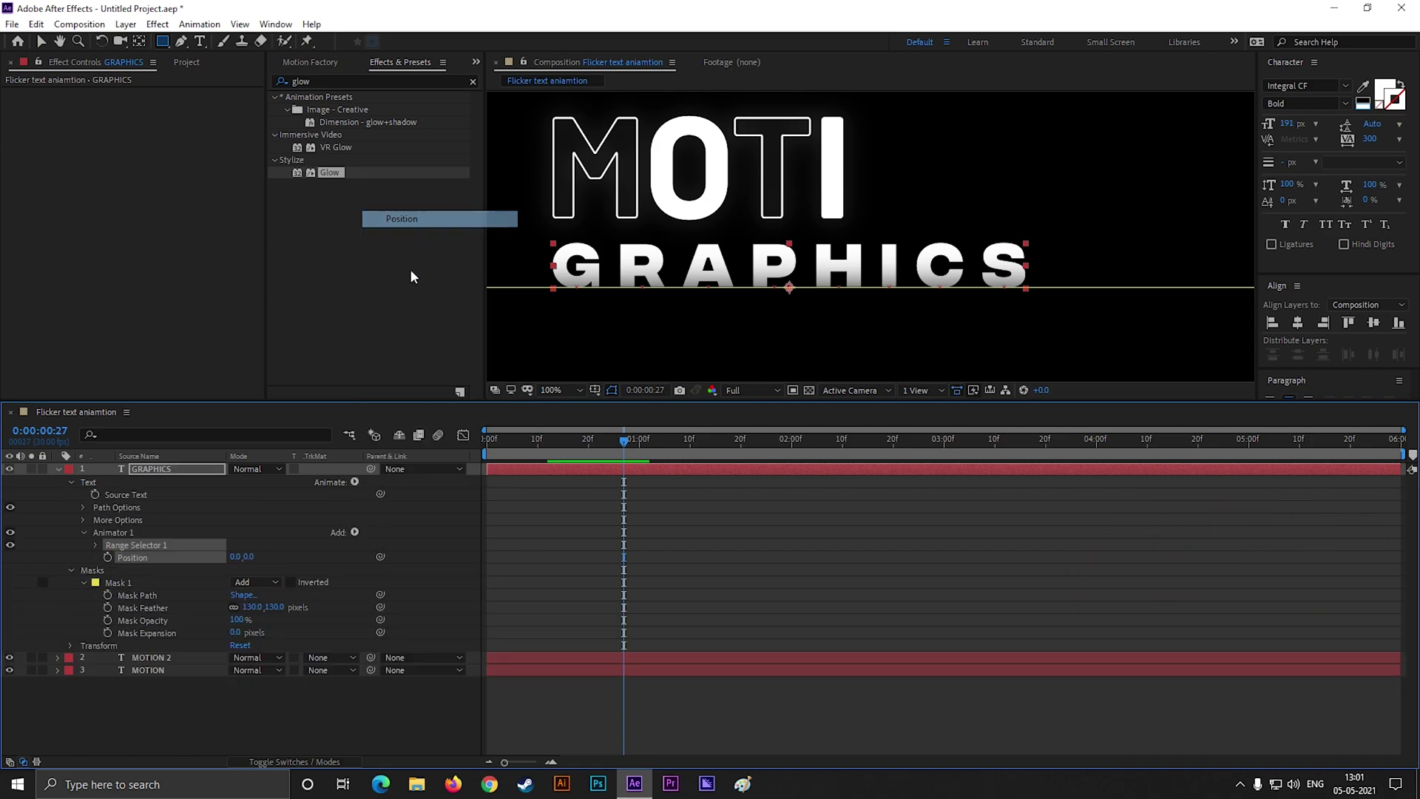
drag(621, 444, 742, 465)
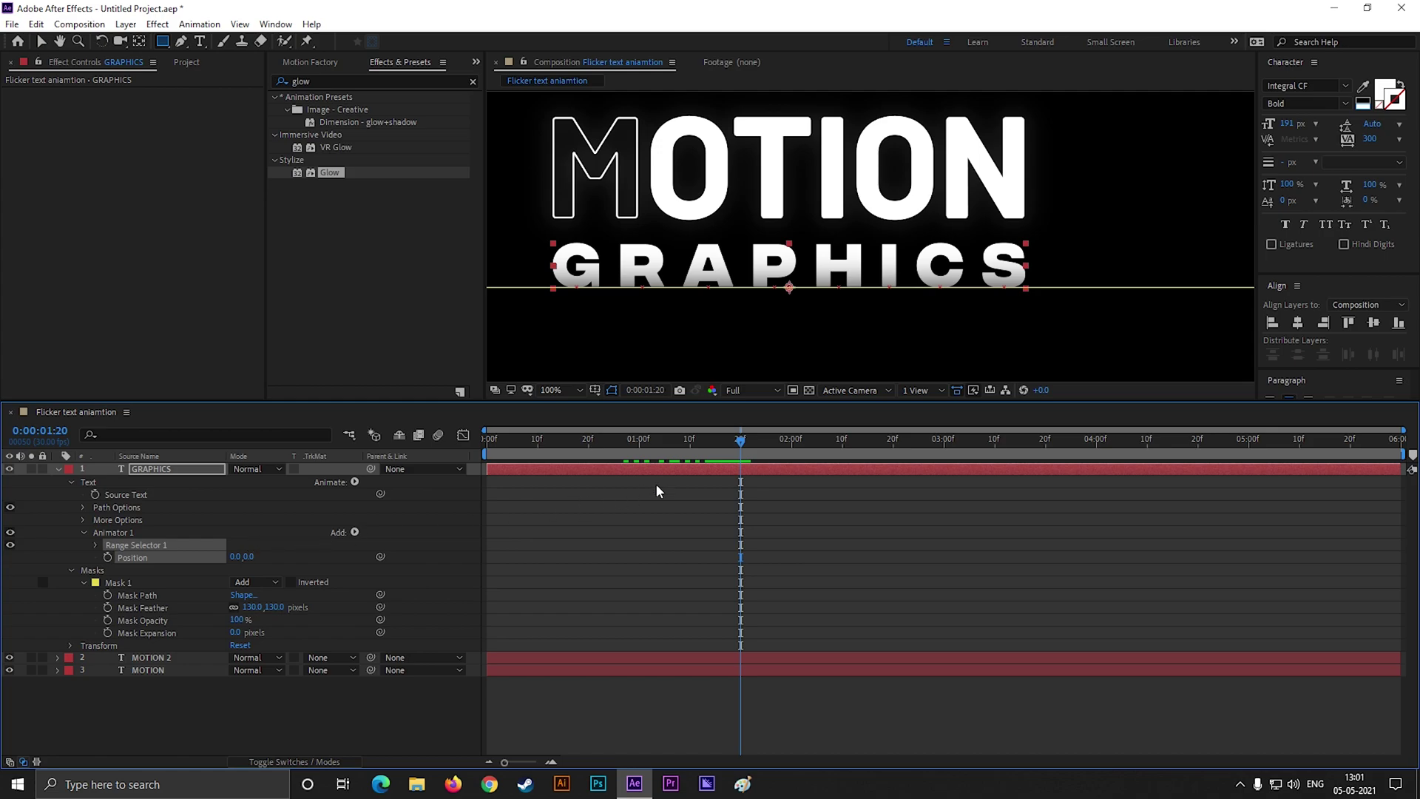
- Keyframe the animator Position: GRAPHICS starts 302 px lower and settles at 0,0
drag(740, 442, 842, 442)
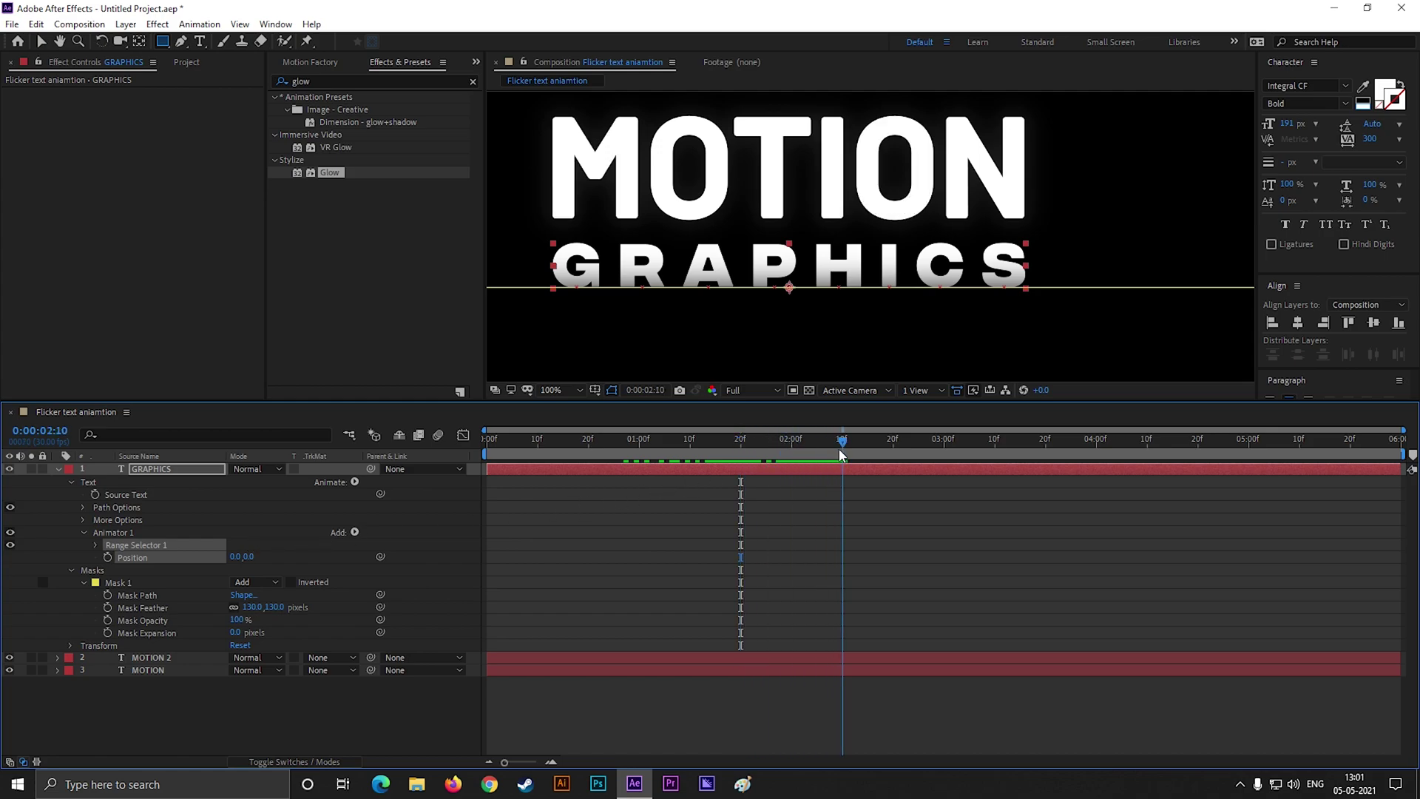
click(109, 557)
drag(843, 443, 735, 442)
drag(250, 557, 460, 555)
key(space)
key(space)
- Retime the Position keyframes to 1:10 and 2:00, then select both
drag(695, 550, 851, 567)
drag(736, 559, 684, 565)
drag(888, 460, 792, 466)
drag(587, 545, 717, 573)
click(836, 552)
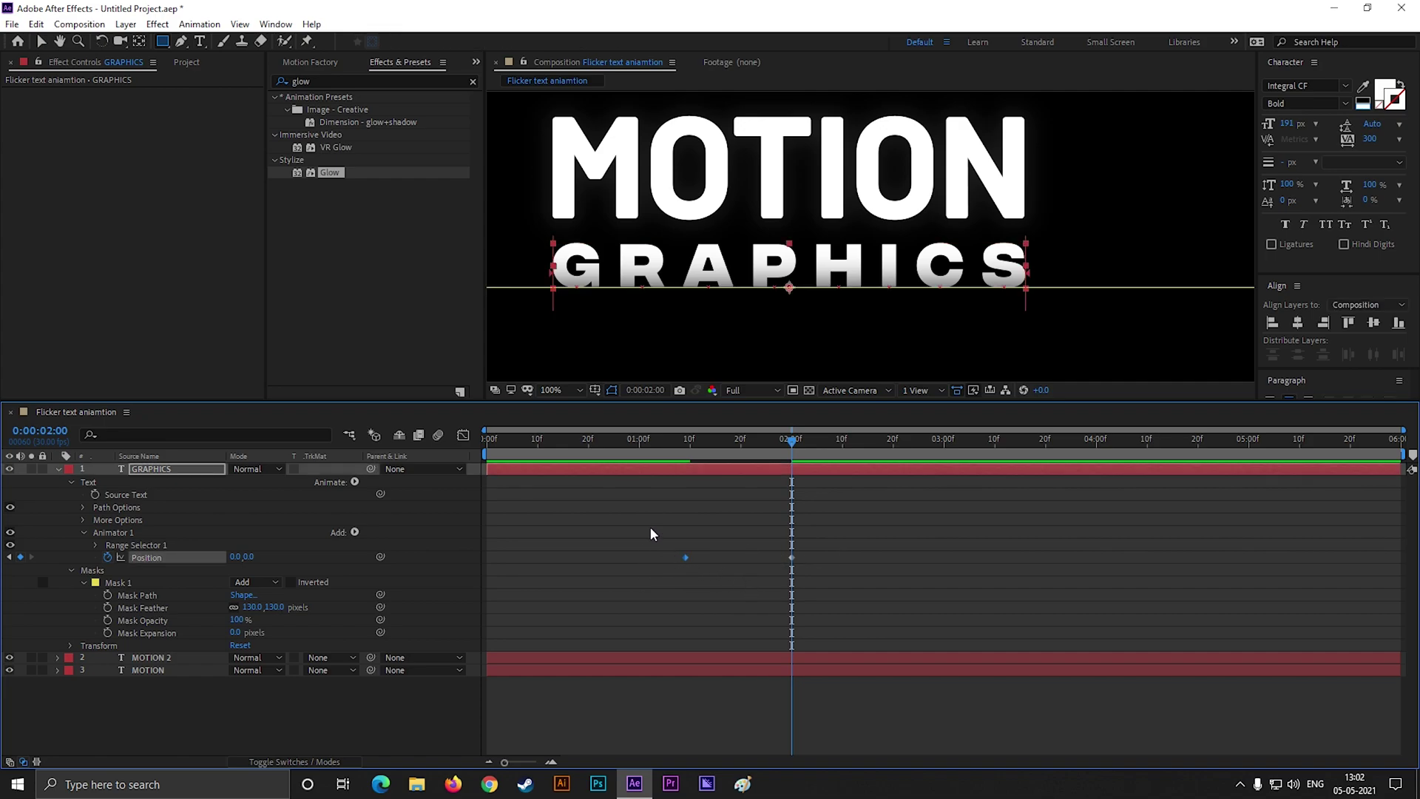
drag(649, 528, 852, 580)
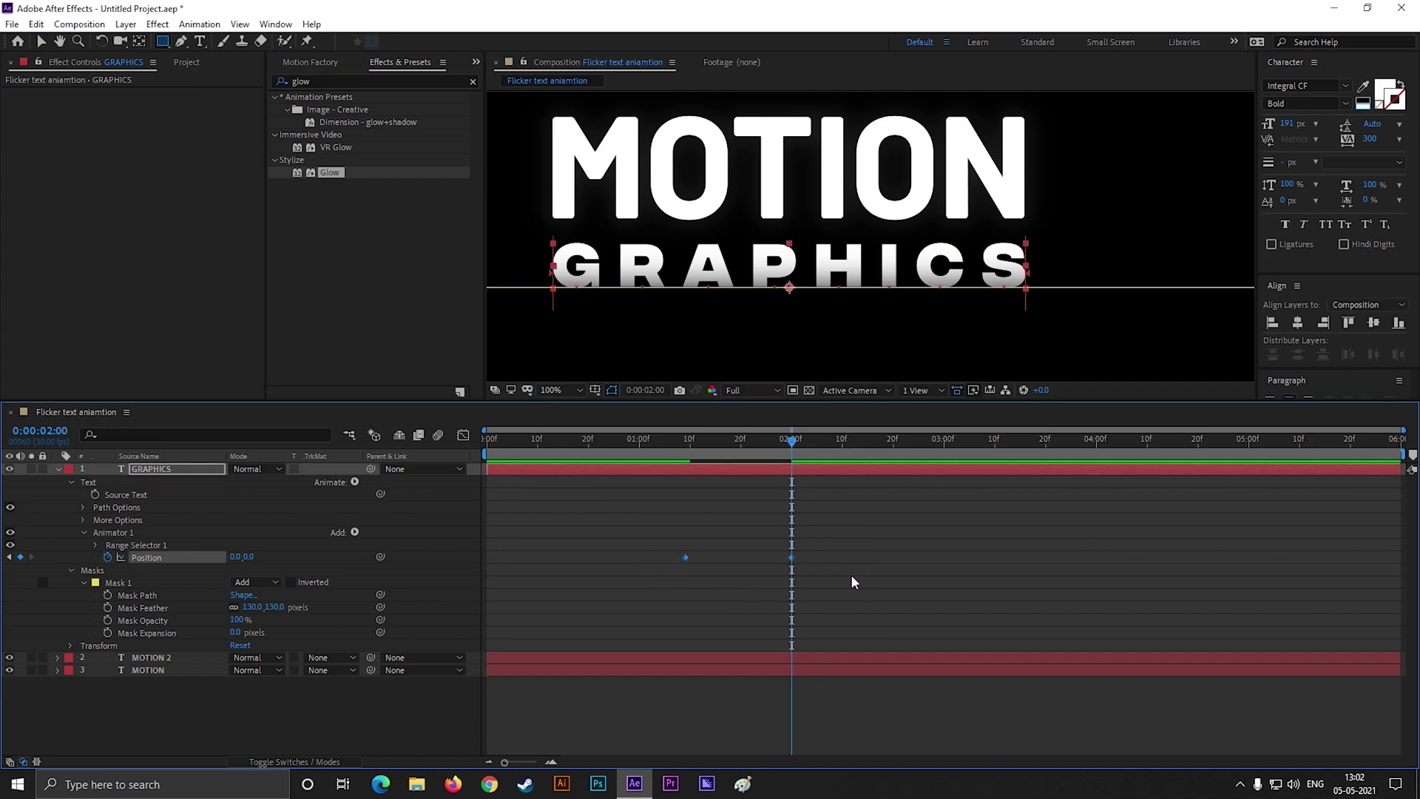
- Apply Easy Ease to the selected GRAPHICS Position keyframes
right_click(685, 558)
mouse_move(745, 740)
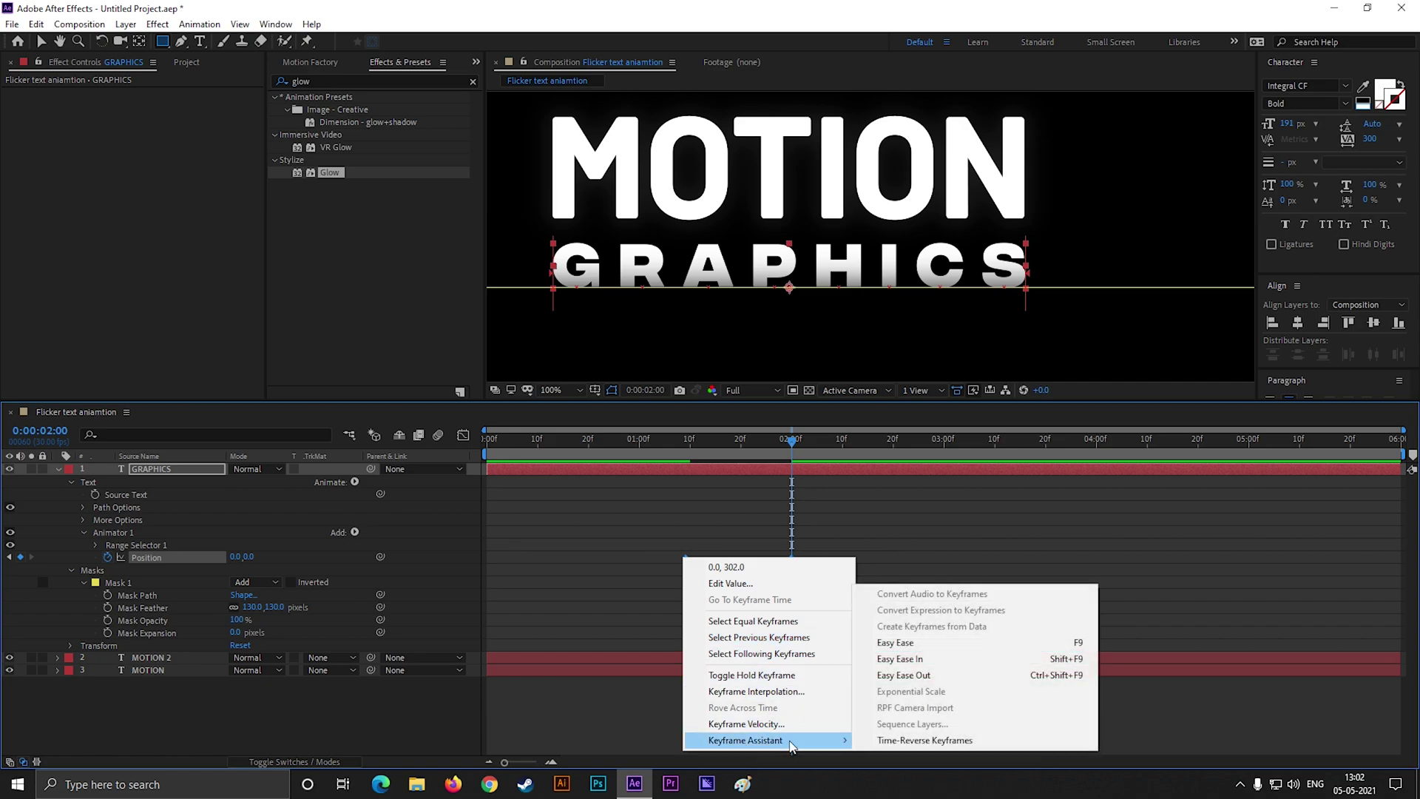
click(917, 649)
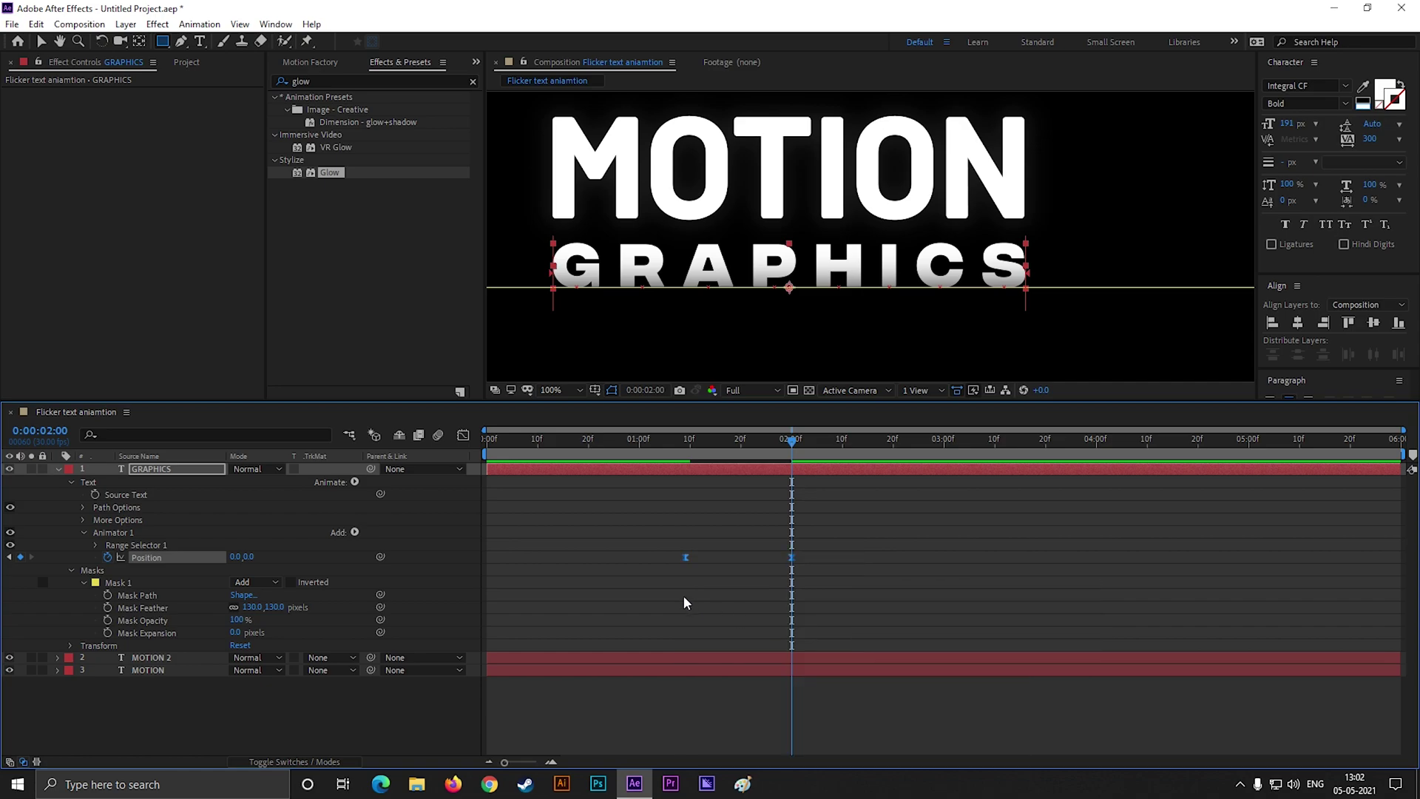
- In the Graph Editor's speed graph, stretch the final keyframe's influence into a sharp early spike
click(463, 435)
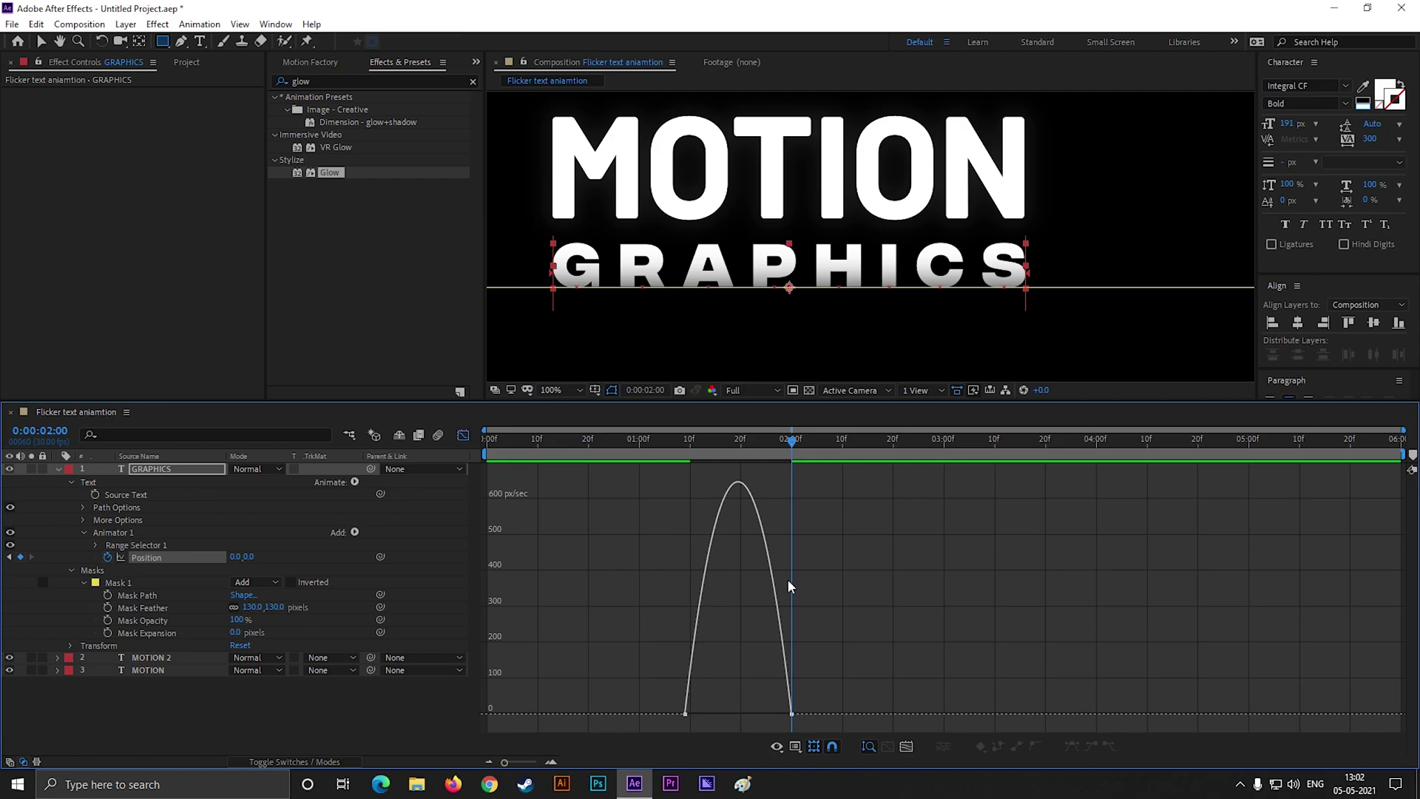
right_click(831, 569)
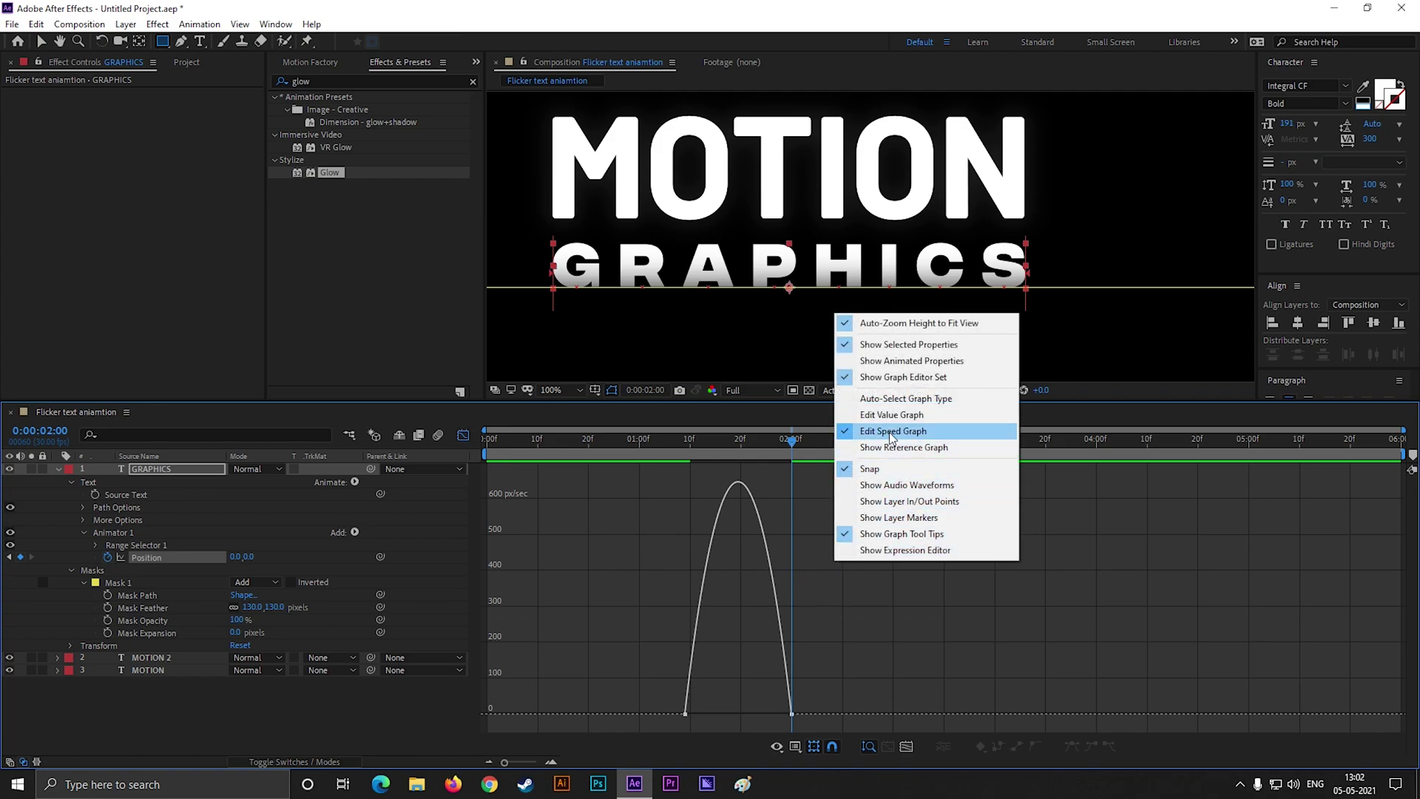
click(885, 433)
drag(887, 654, 738, 713)
drag(791, 439, 611, 481)
key(space)
key(space)
- Leave the Graph Editor and show only the animated properties of GRAPHICS
click(463, 434)
key(comma)
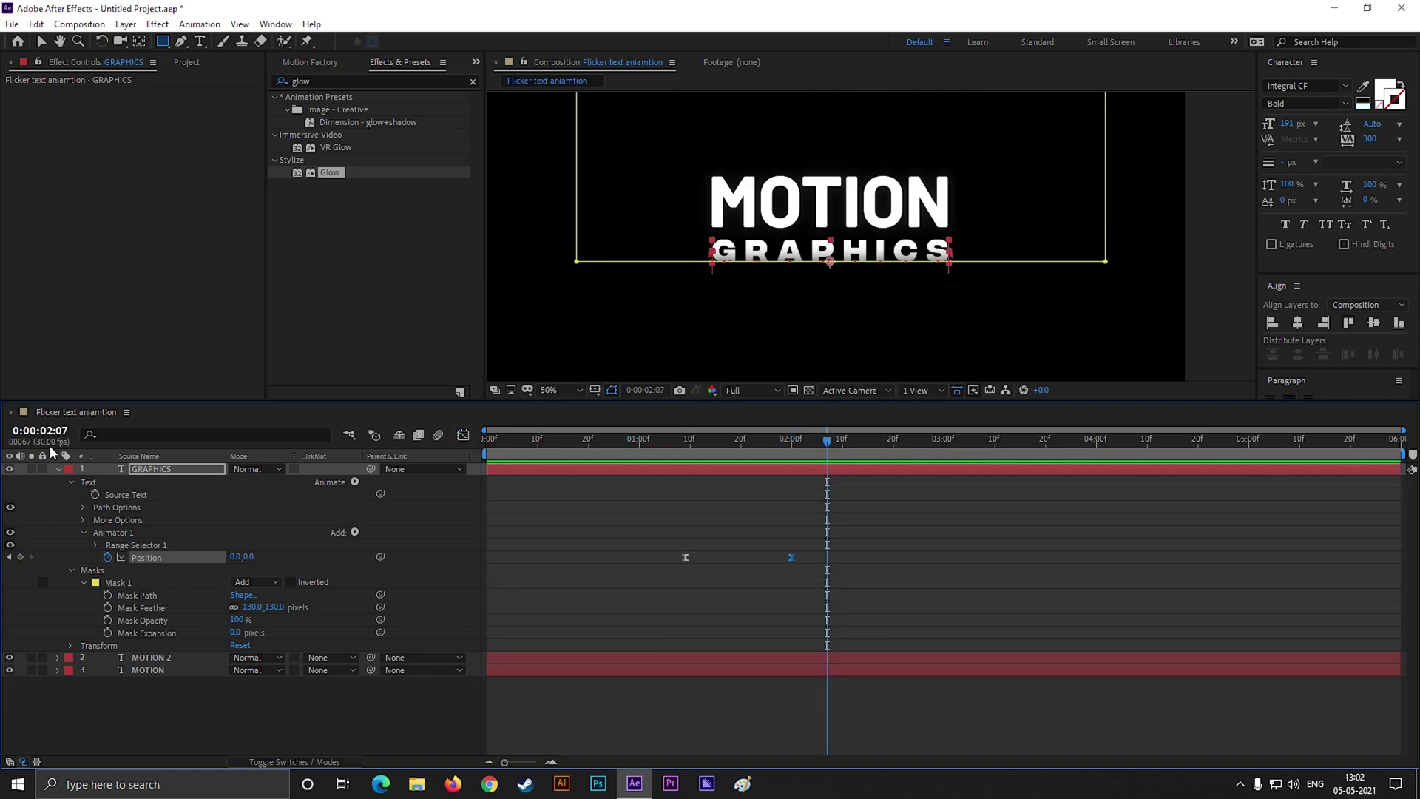
click(40, 41)
click(548, 519)
click(135, 468)
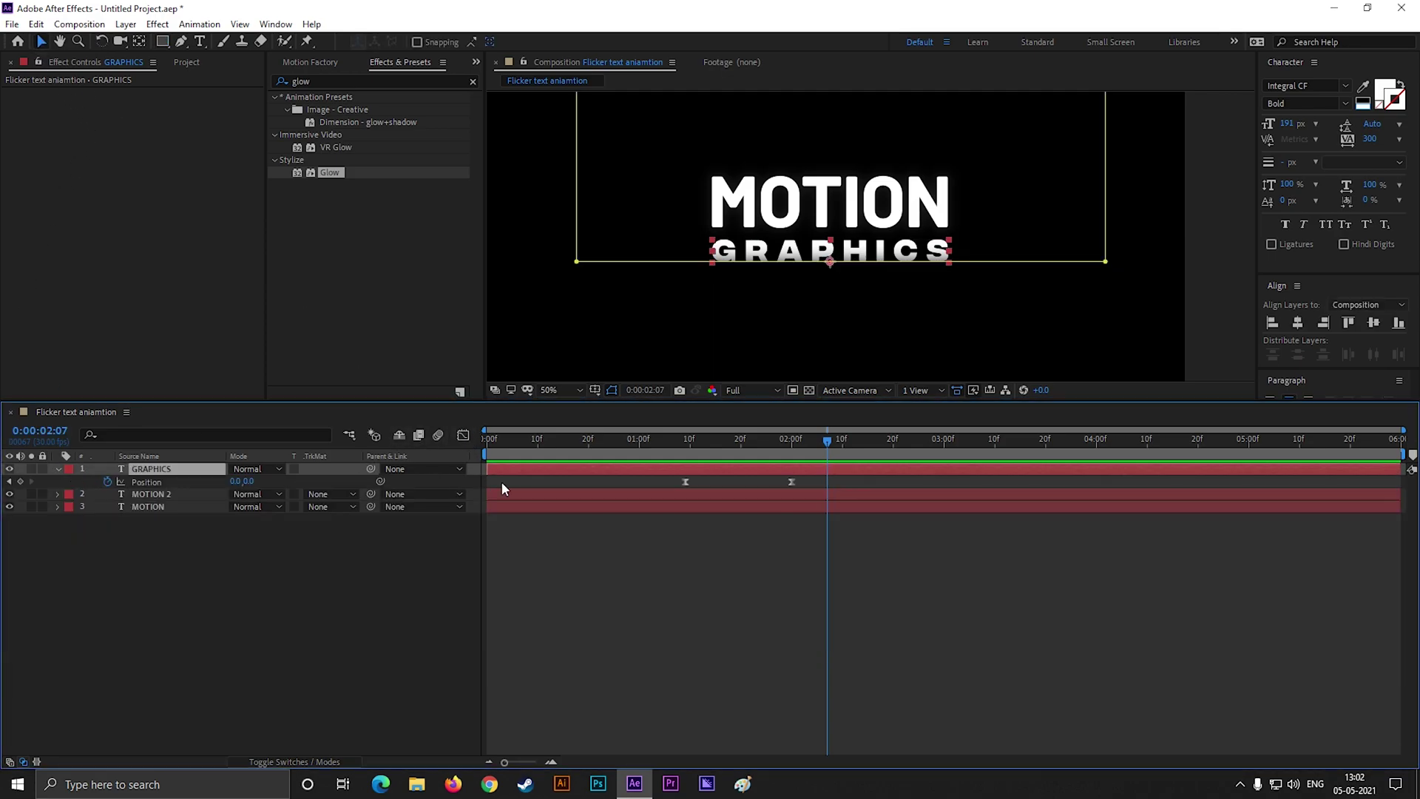
key(u)
click(753, 318)
- Fit the composition to the viewer and preview the full title from the start
drag(821, 442, 493, 485)
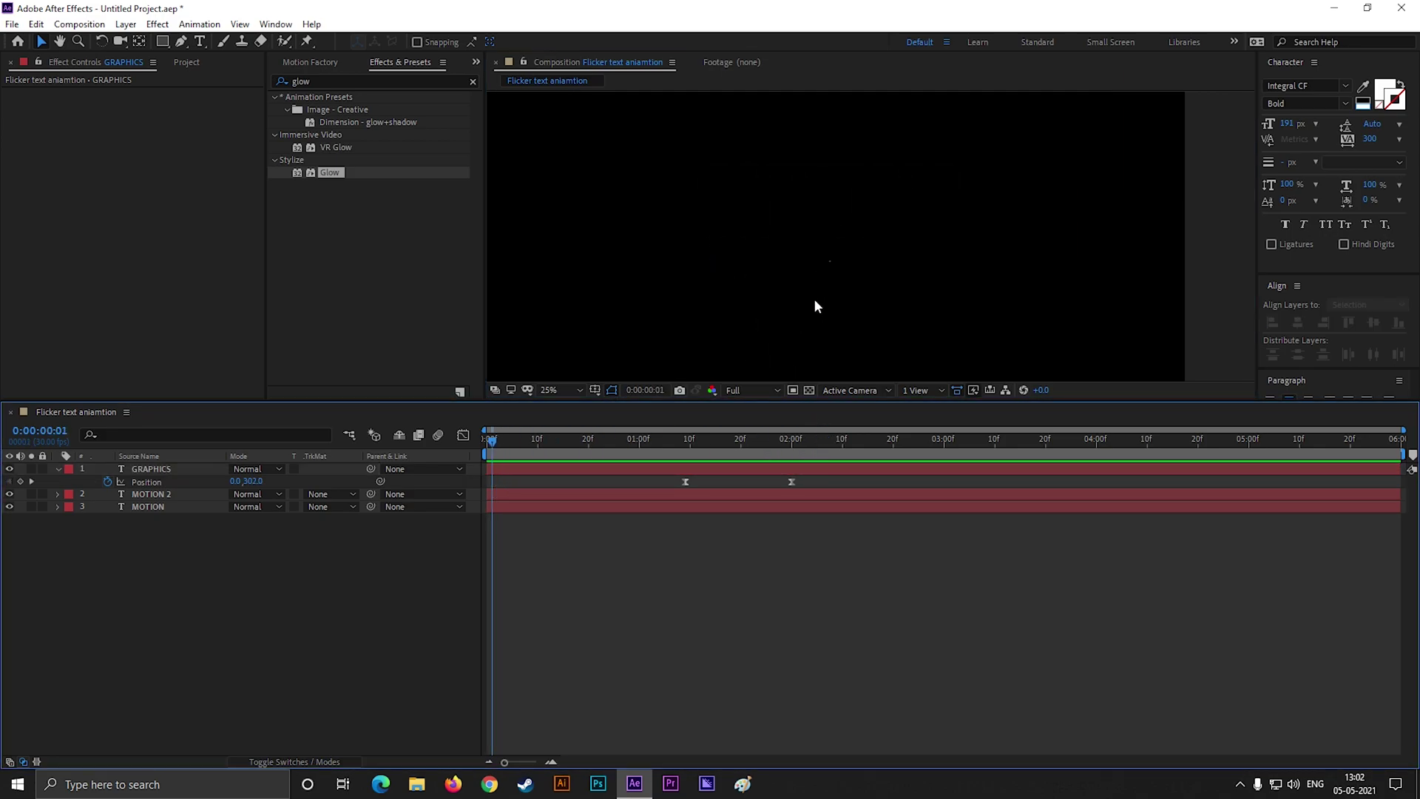
scroll(813, 298, down, 2)
click(569, 389)
click(579, 422)
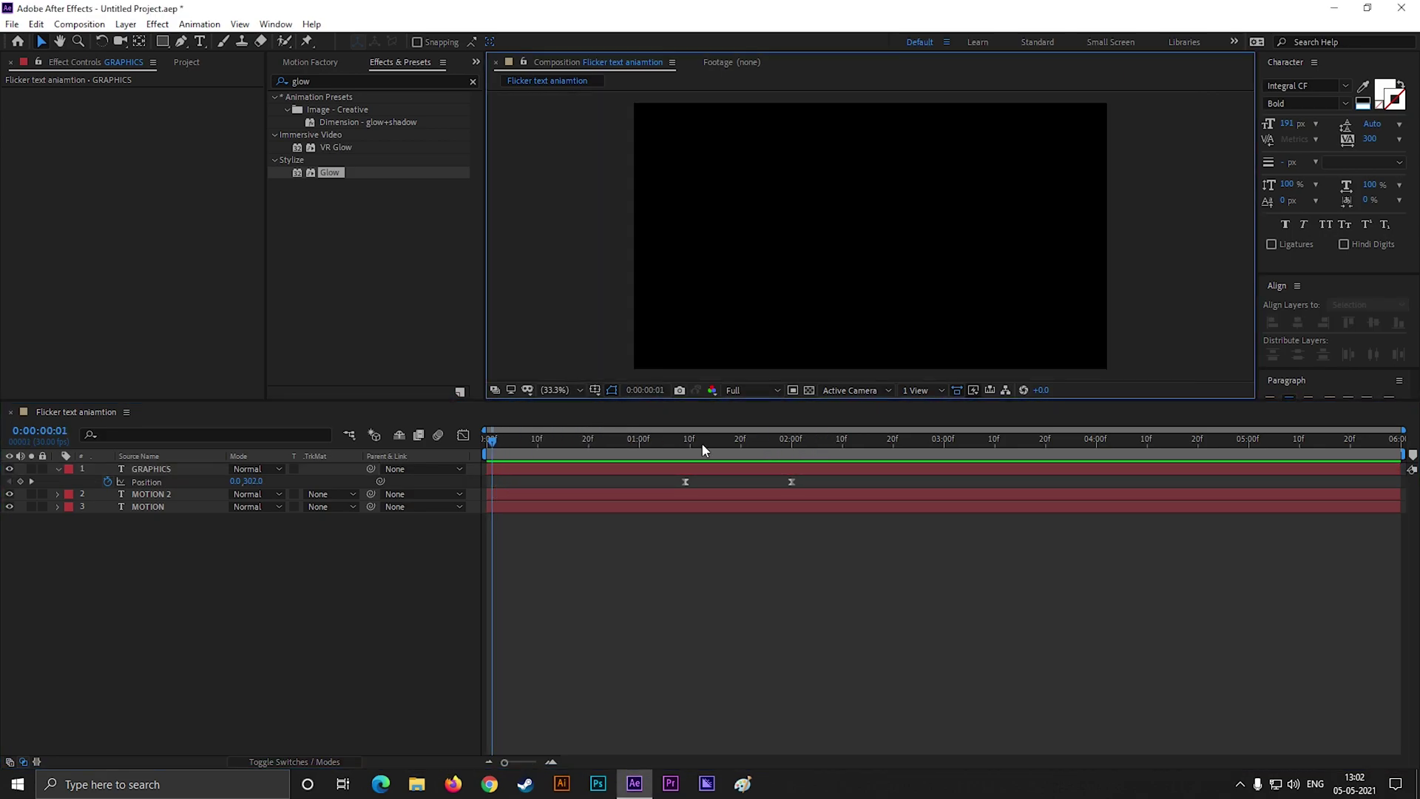
key(space)
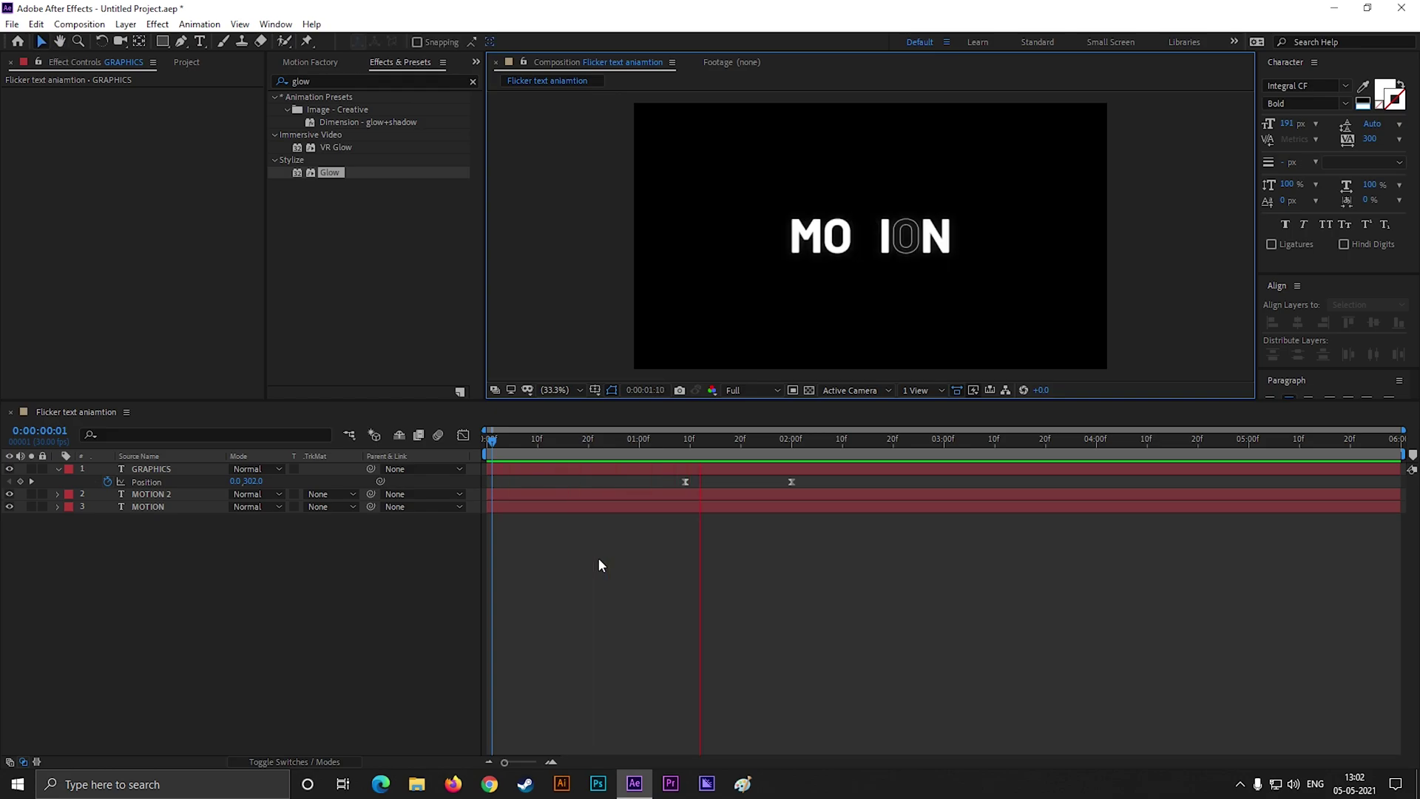
click(596, 558)
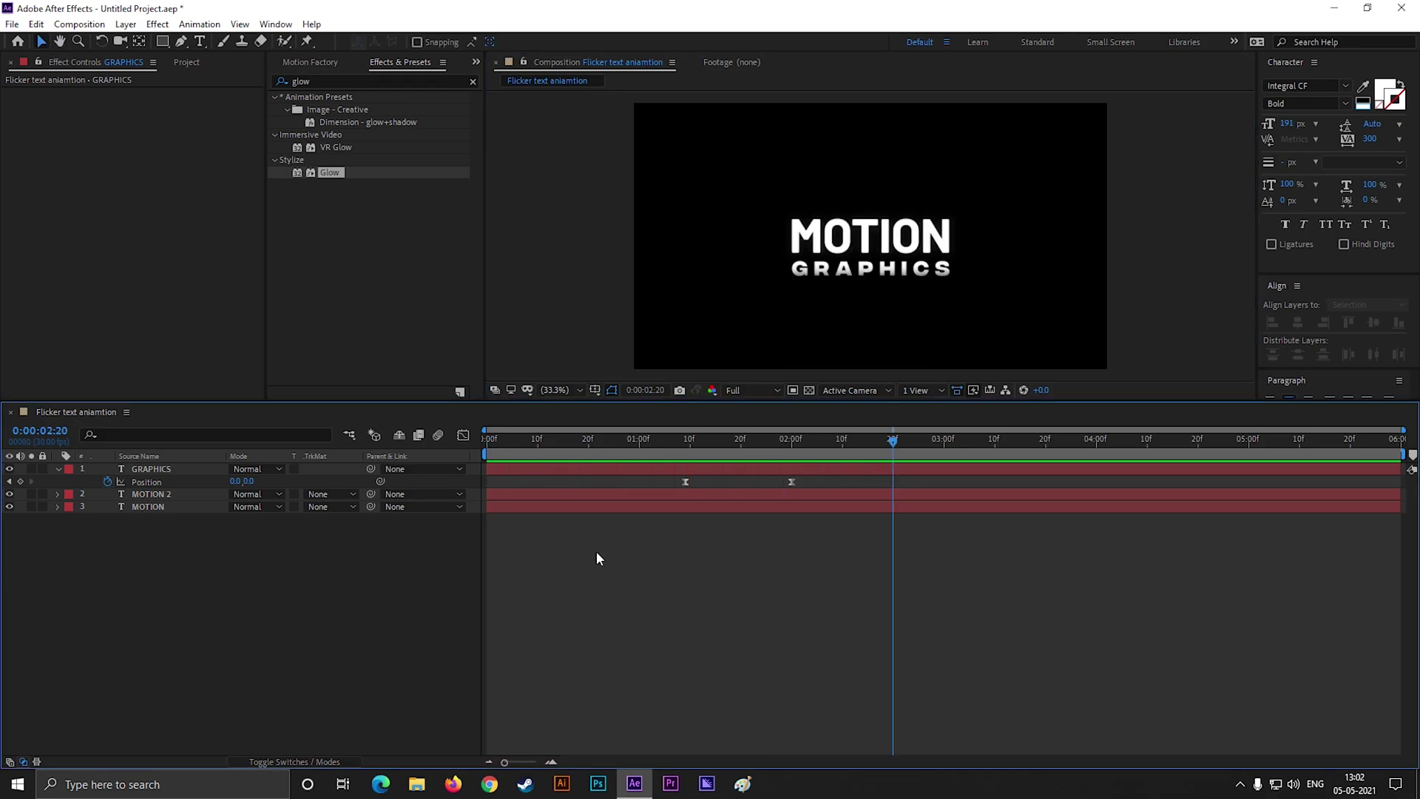
- Pre-compose GRAPHICS, MOTION 2 and MOTION into one layer named 'final output'
click(58, 469)
drag(94, 565, 171, 463)
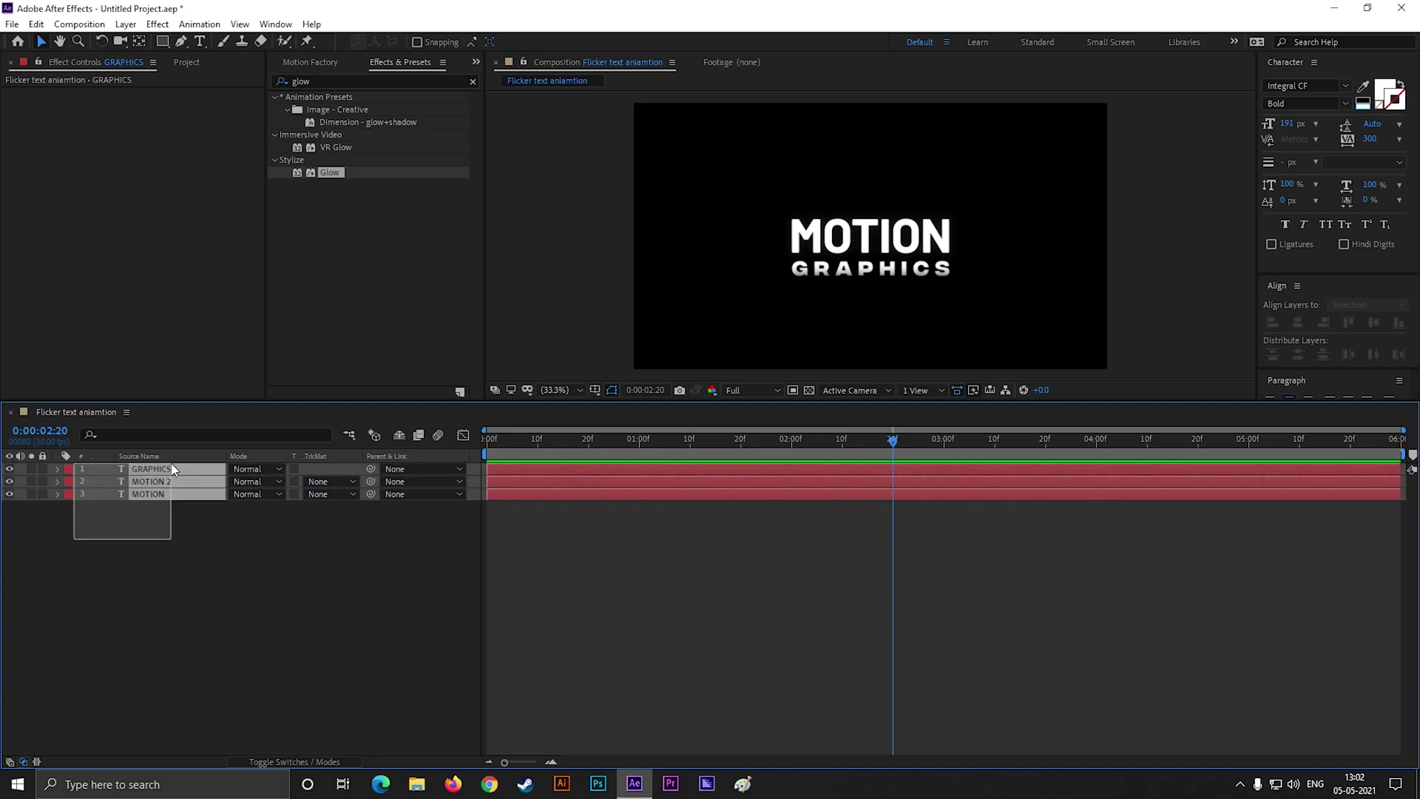
right_click(166, 466)
click(234, 401)
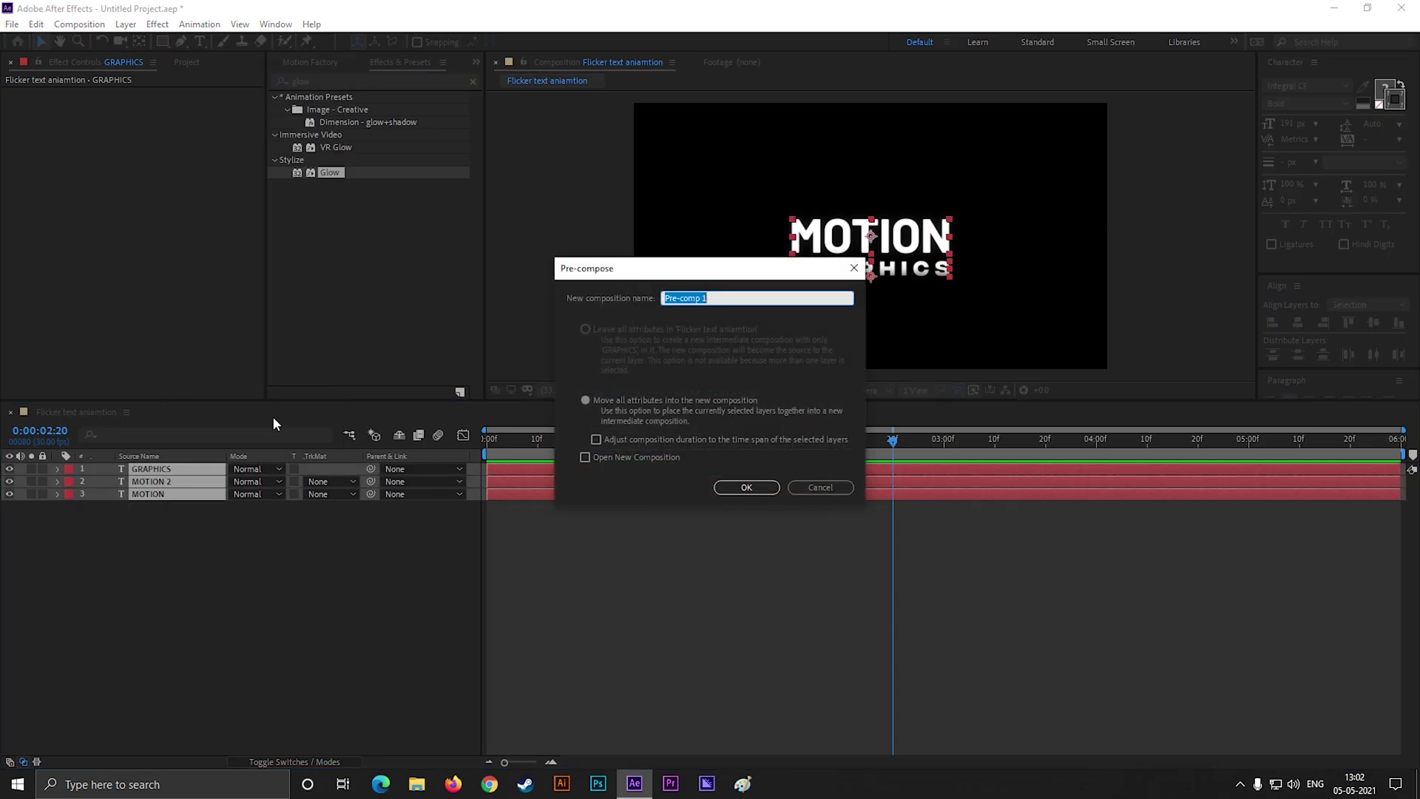
text(final output)
key(Return)
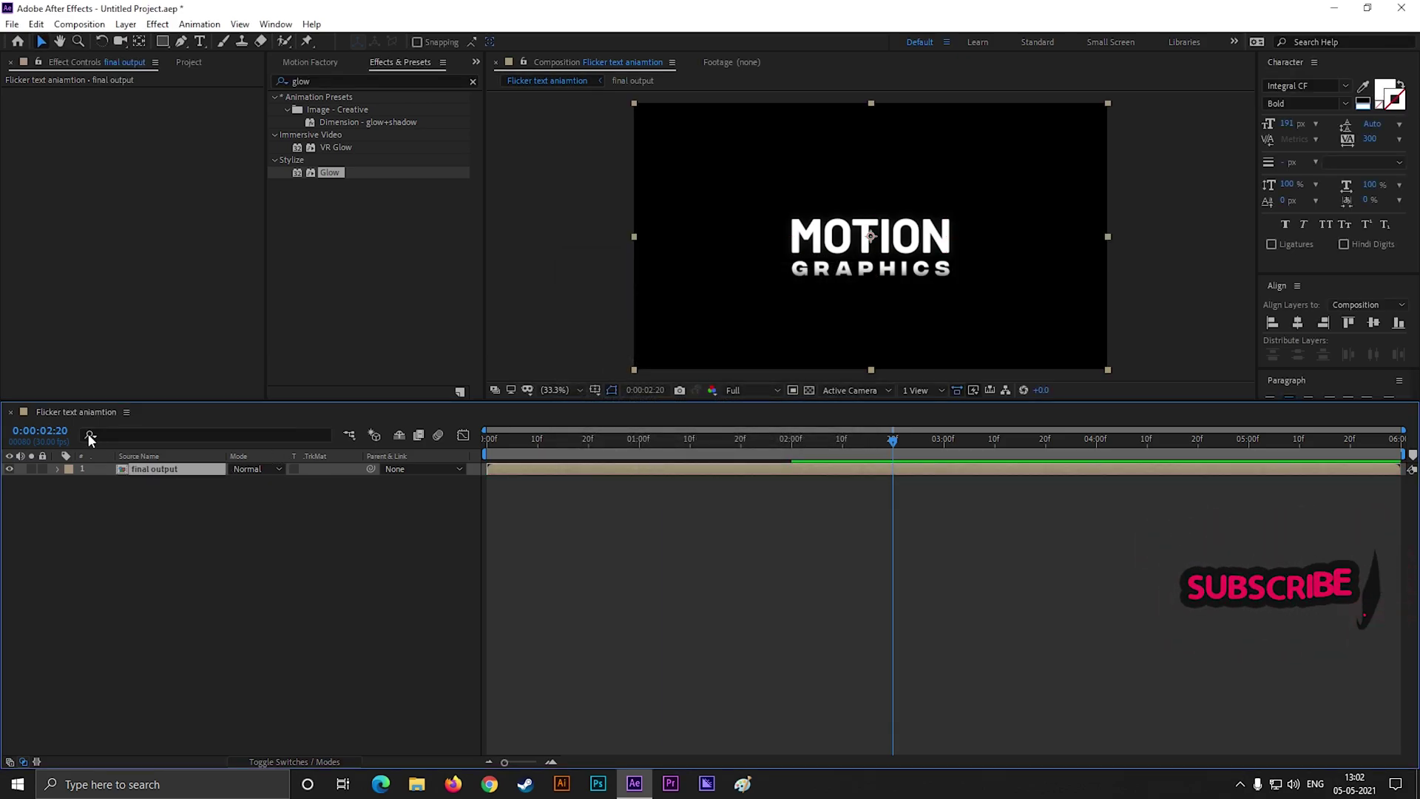
click(162, 474)
click(162, 472)
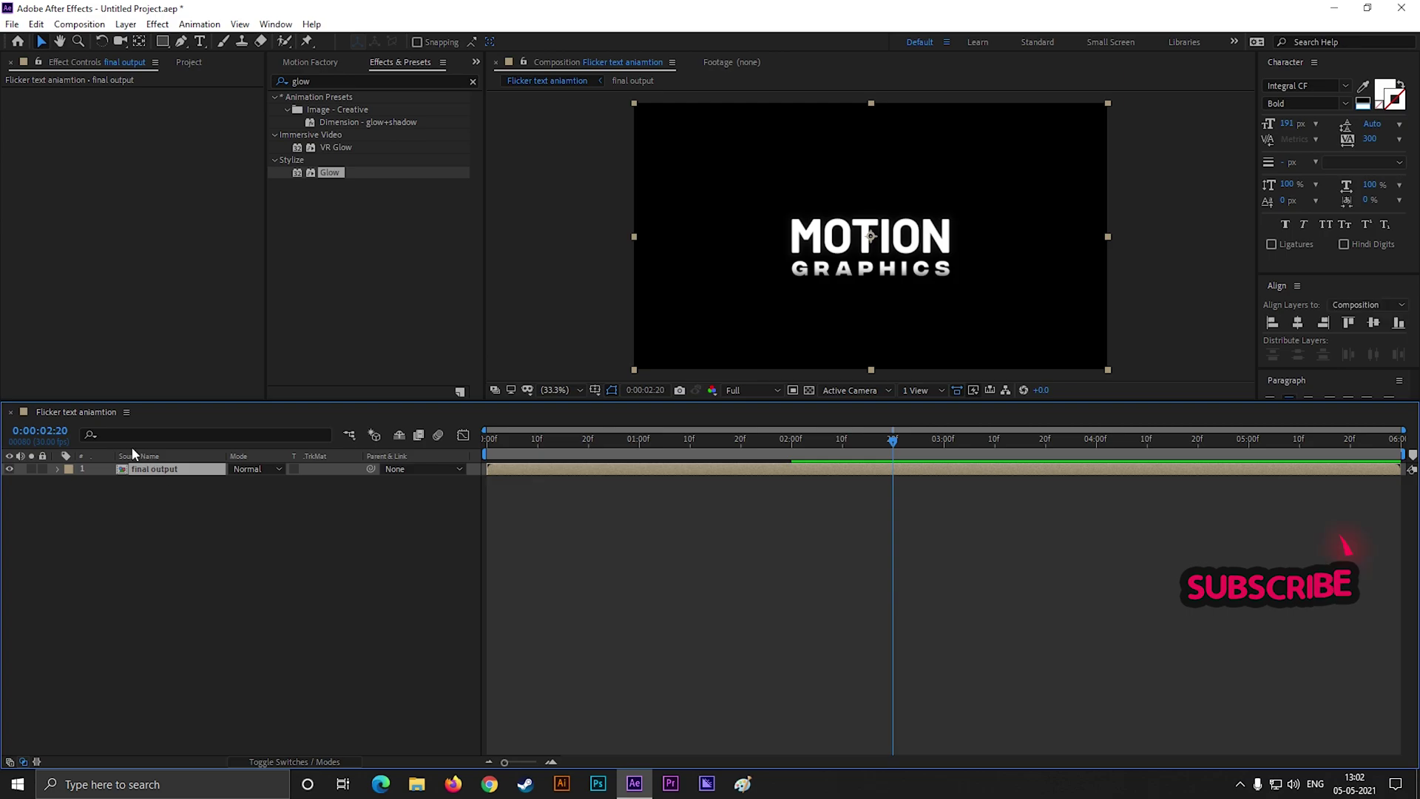
- Open the final output precomp and turn on the Title/Action Safe guides
click(142, 477)
double_click(142, 472)
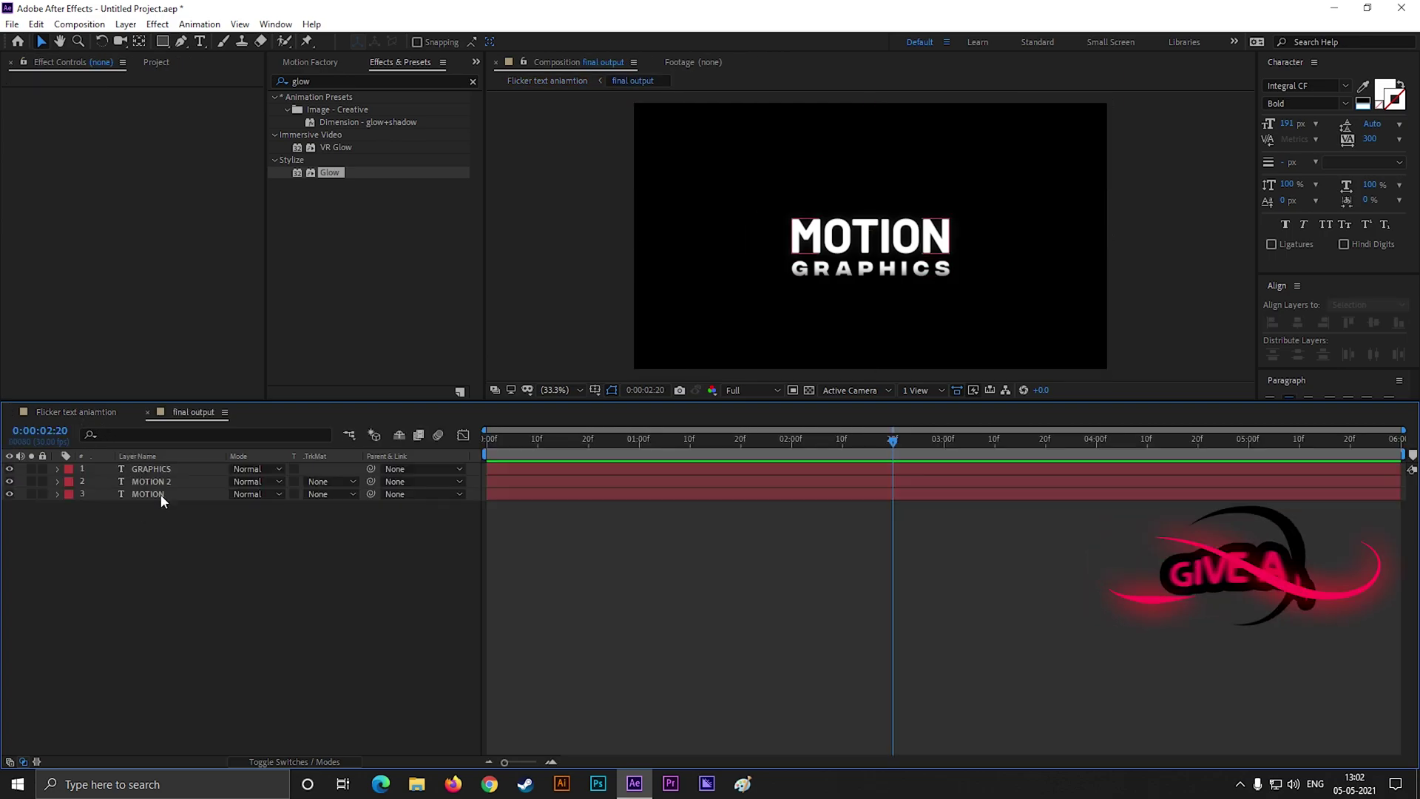
drag(736, 186, 1024, 306)
click(594, 390)
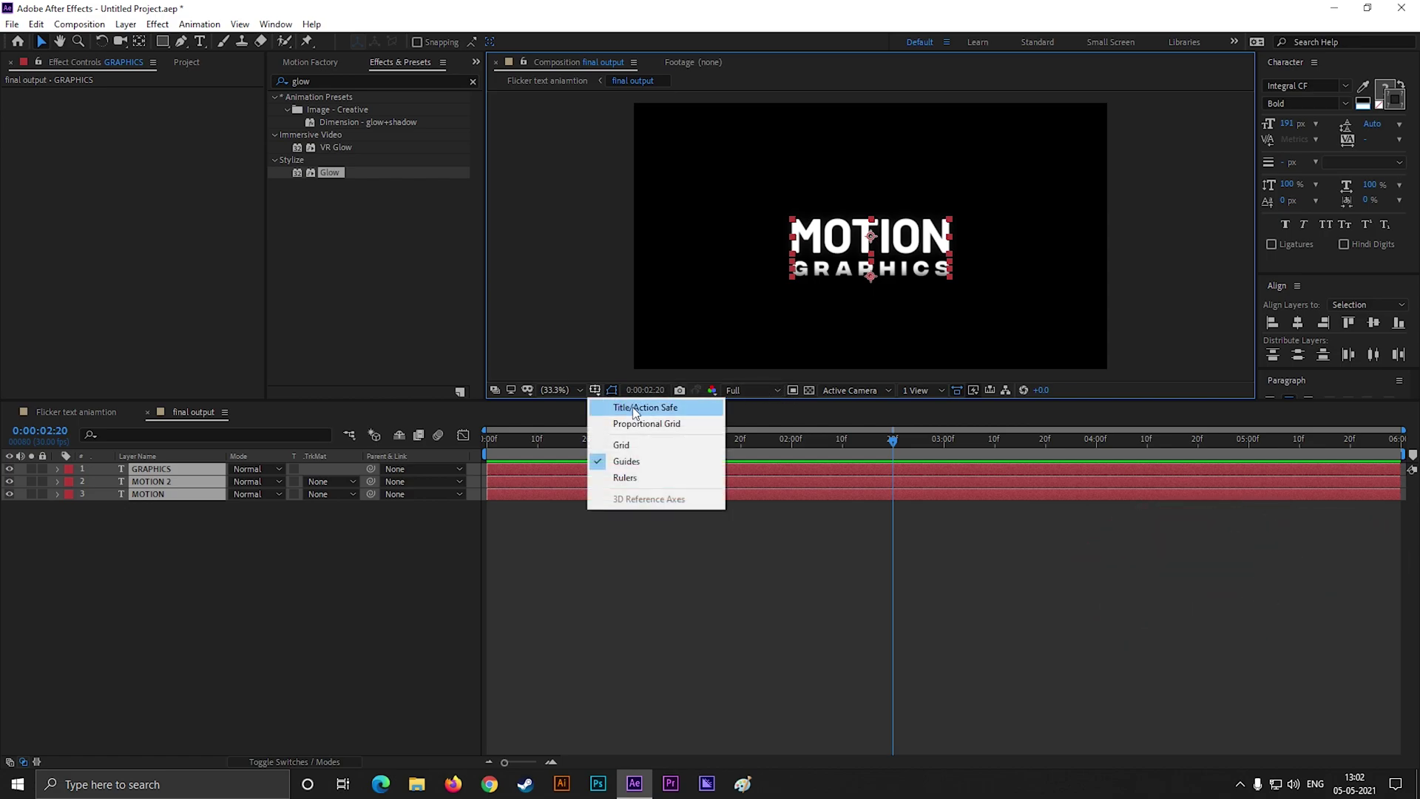
click(622, 403)
- Check the text layers against the safe guides, then return to the Flicker text aniamtion comp
drag(760, 201, 978, 299)
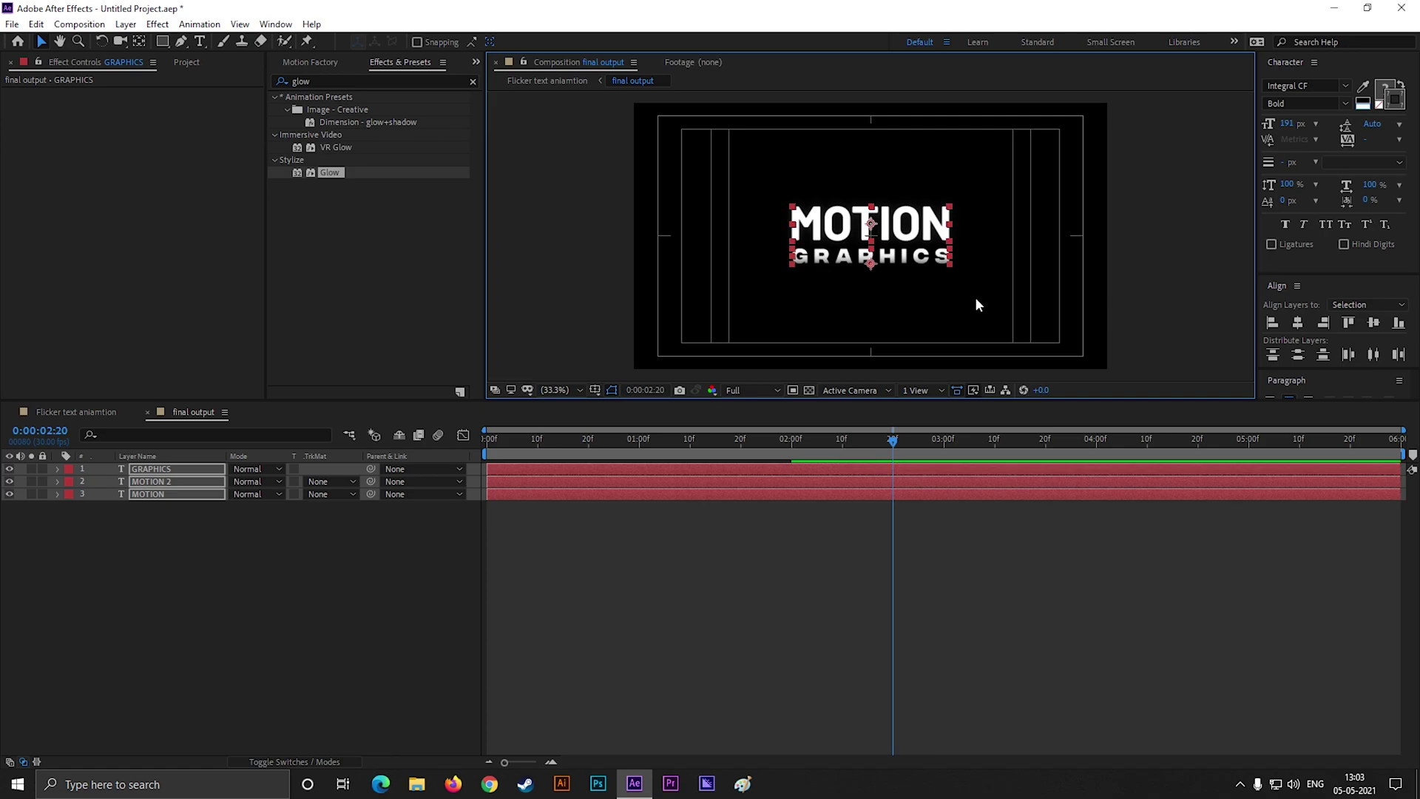
click(780, 260)
drag(762, 165, 982, 288)
click(978, 282)
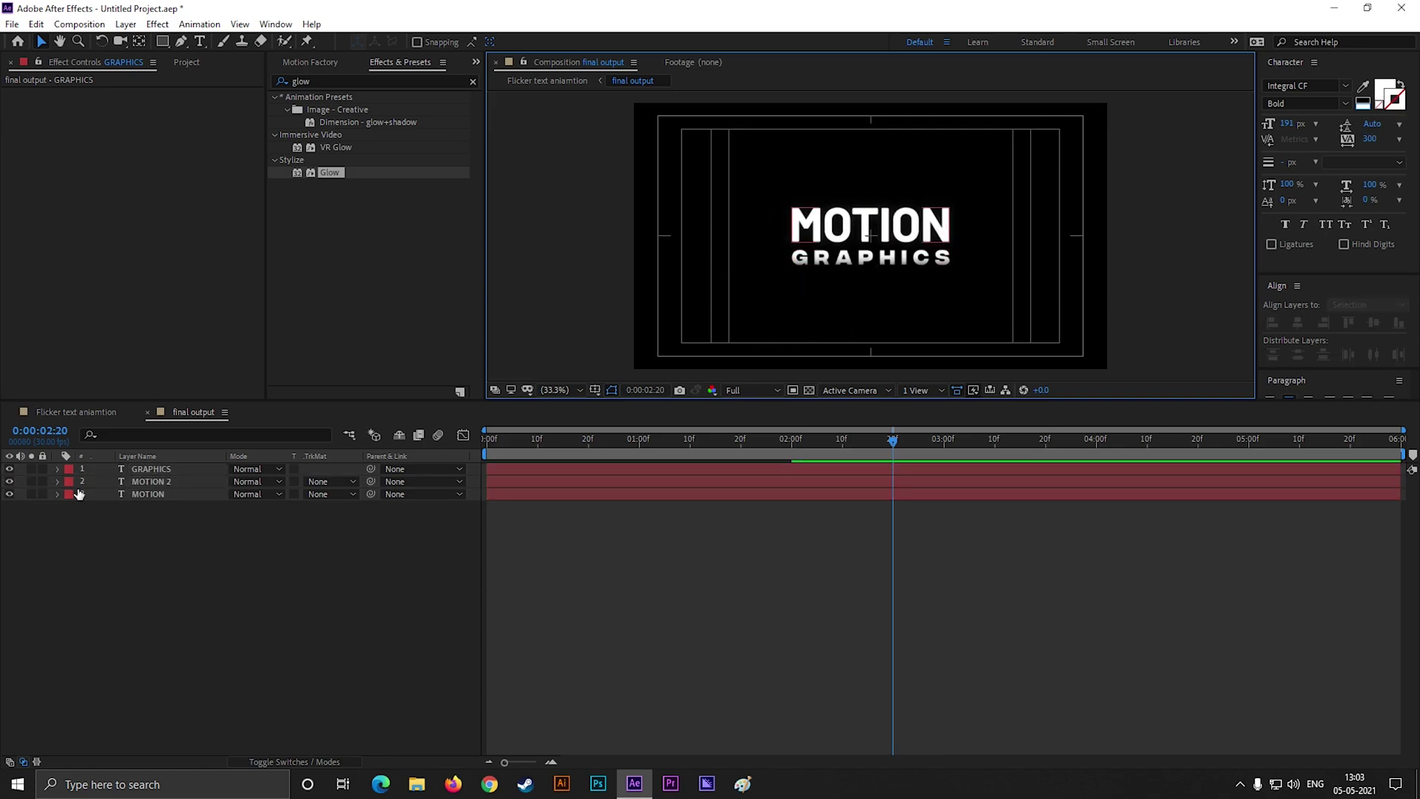
click(76, 411)
drag(875, 441, 766, 467)
- Apply the Transform effect, found by searching 'tran', to the final output layer
click(137, 500)
click(162, 473)
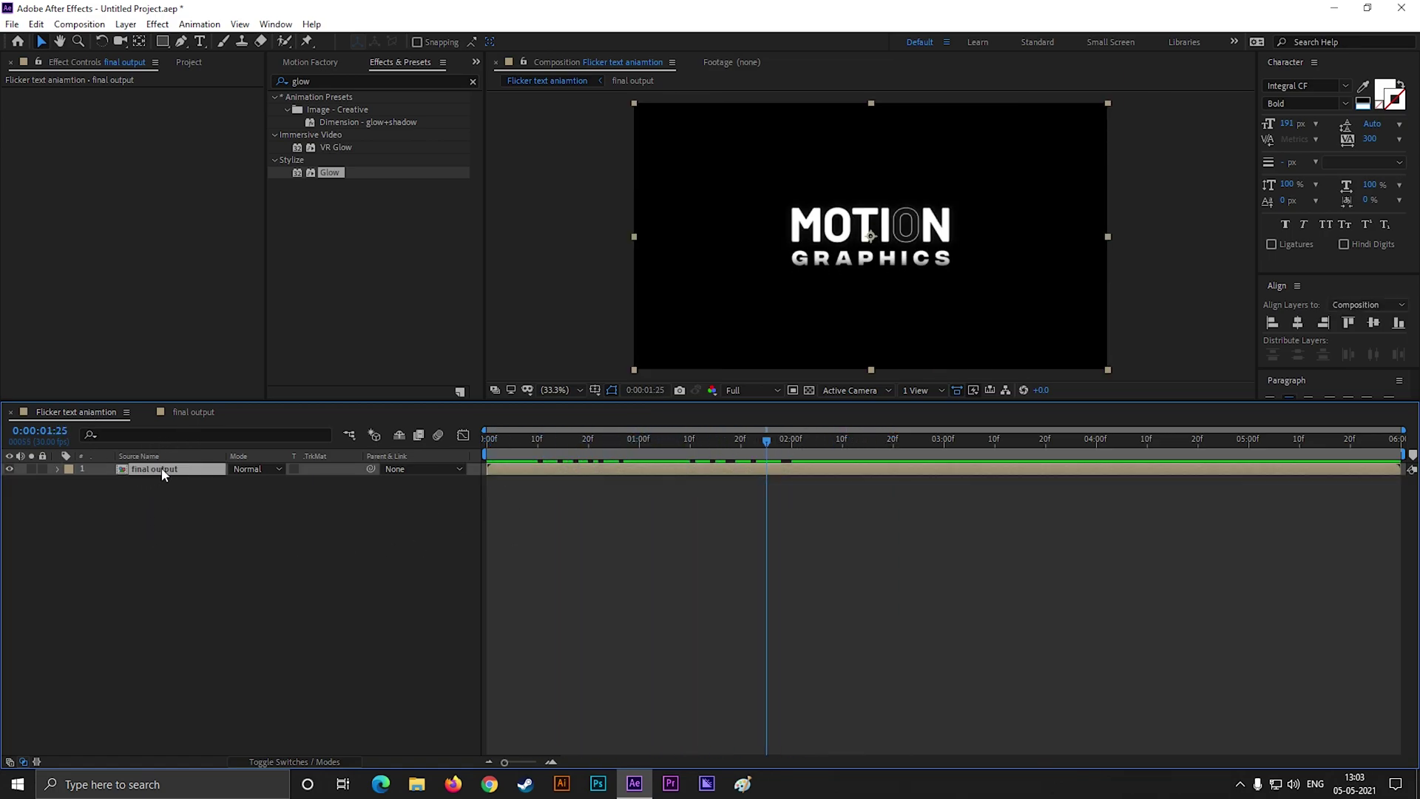
click(365, 83)
text(tran)
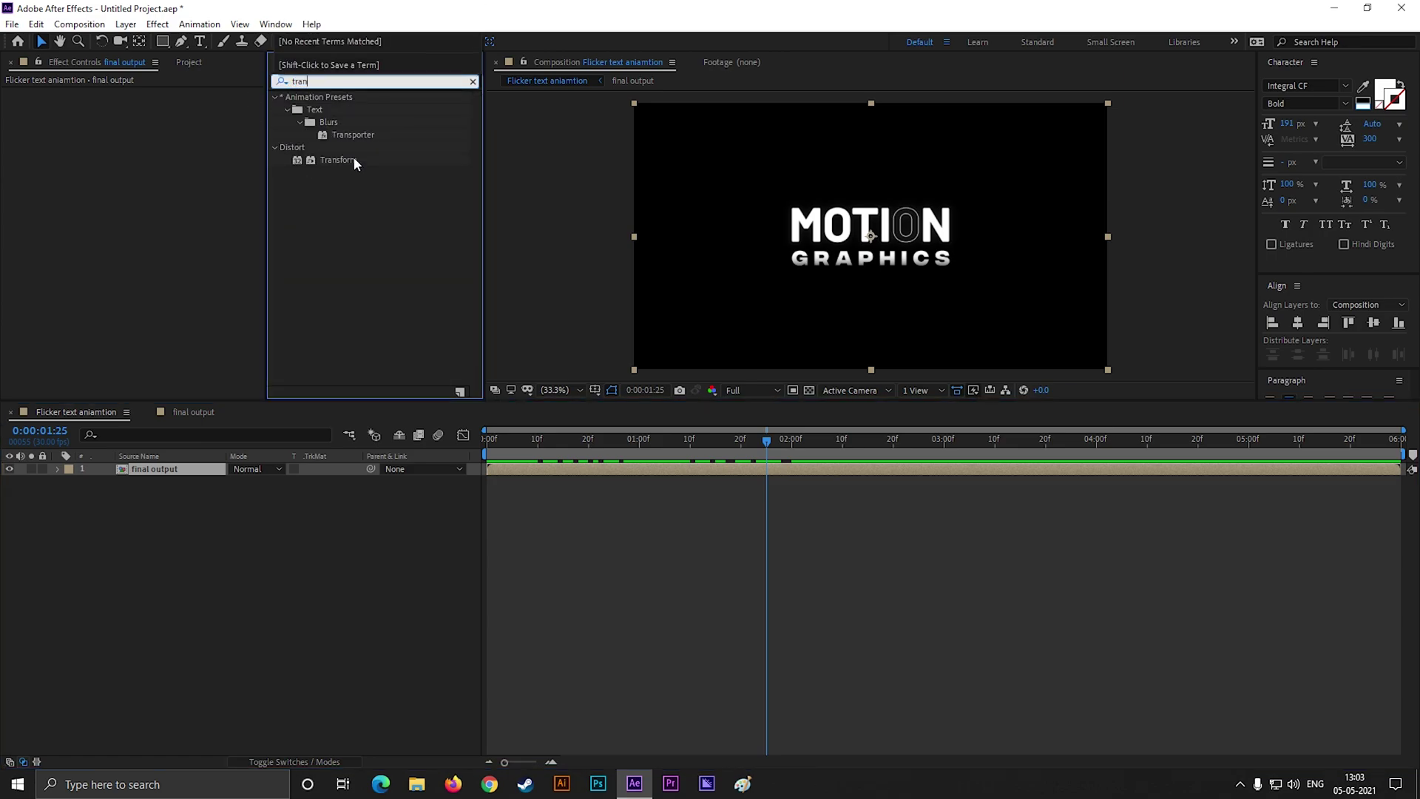
drag(355, 164, 190, 473)
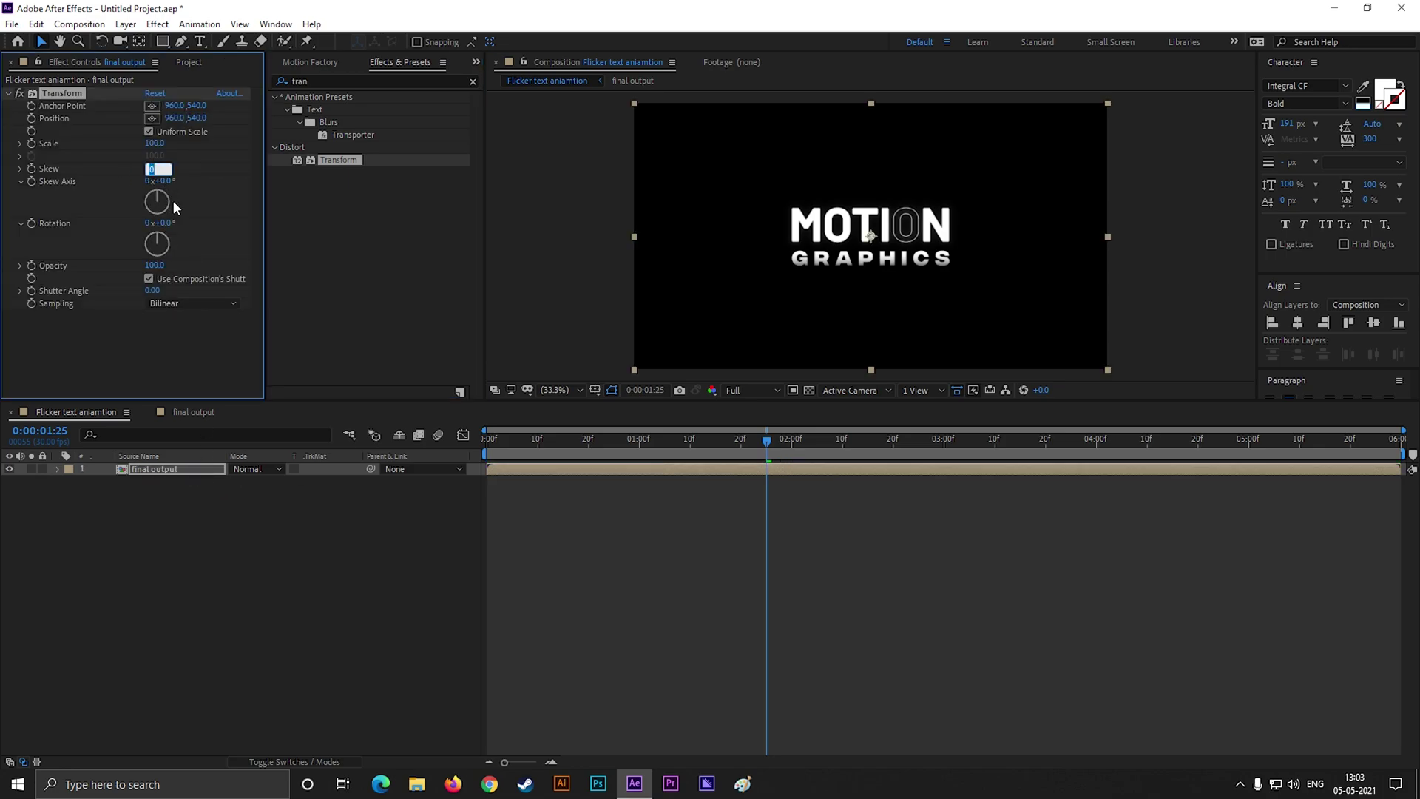
- Set the Transform Skew to -7 and preview the slanted title from the start
text(-9)
key(Return)
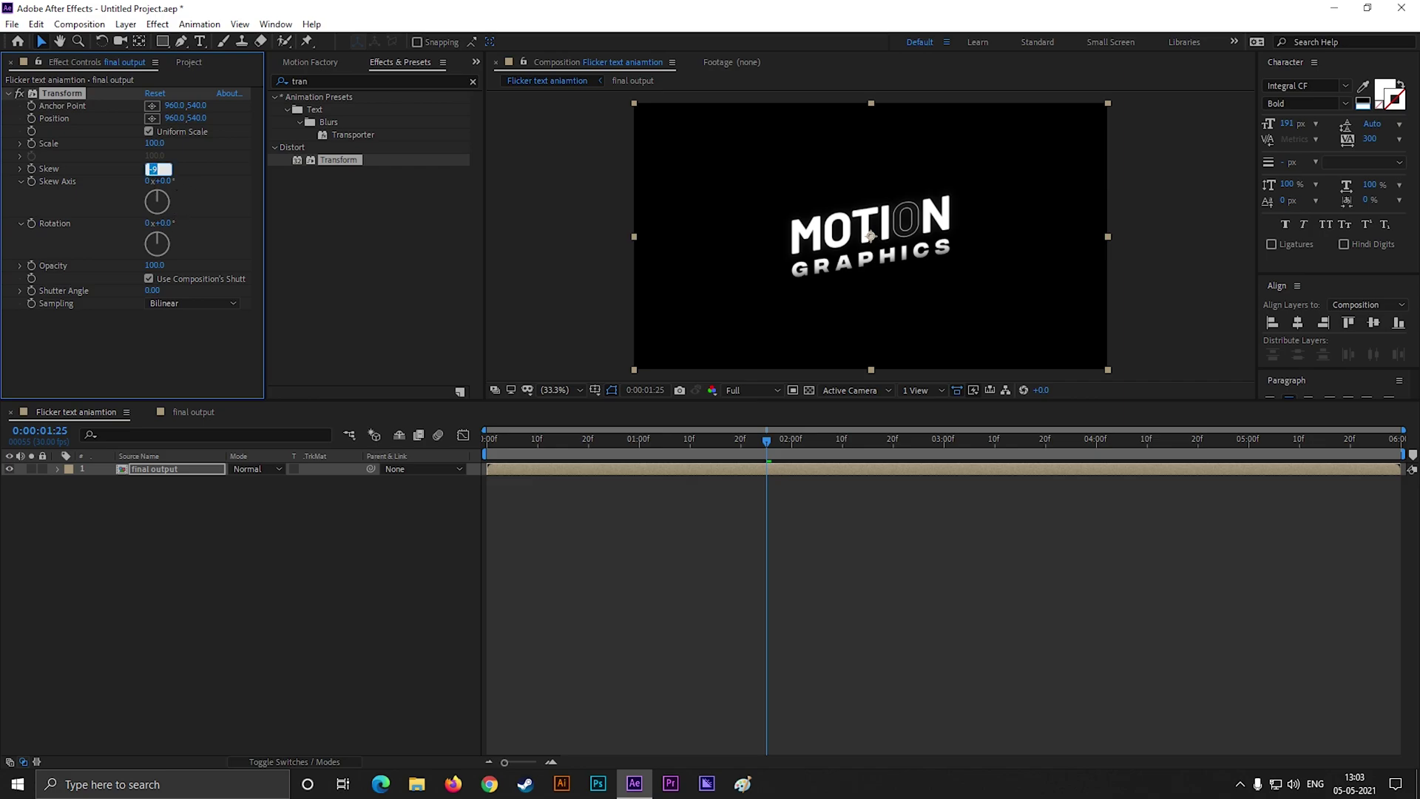
key(Return)
click(624, 530)
drag(761, 444, 488, 474)
key(space)
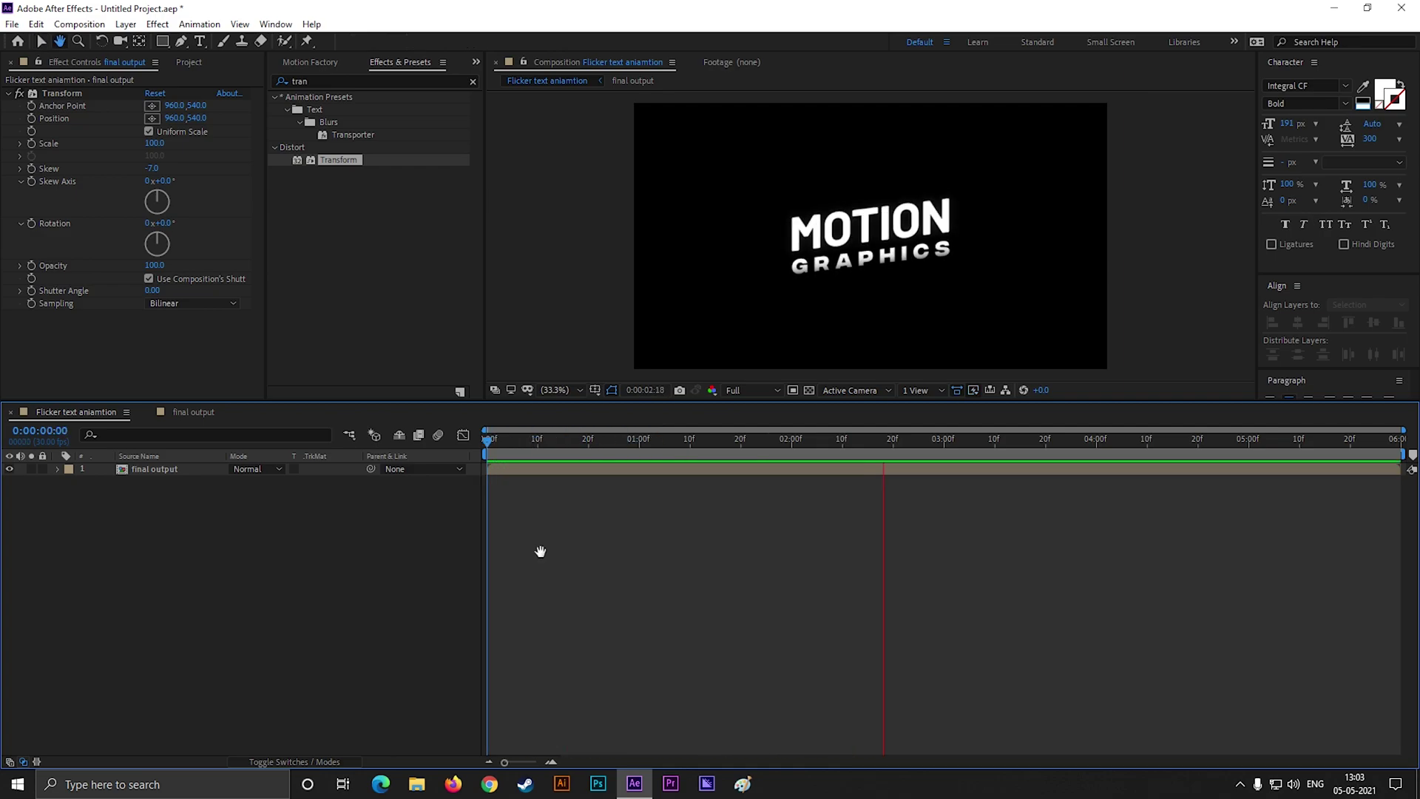
key(space)
key(comma)
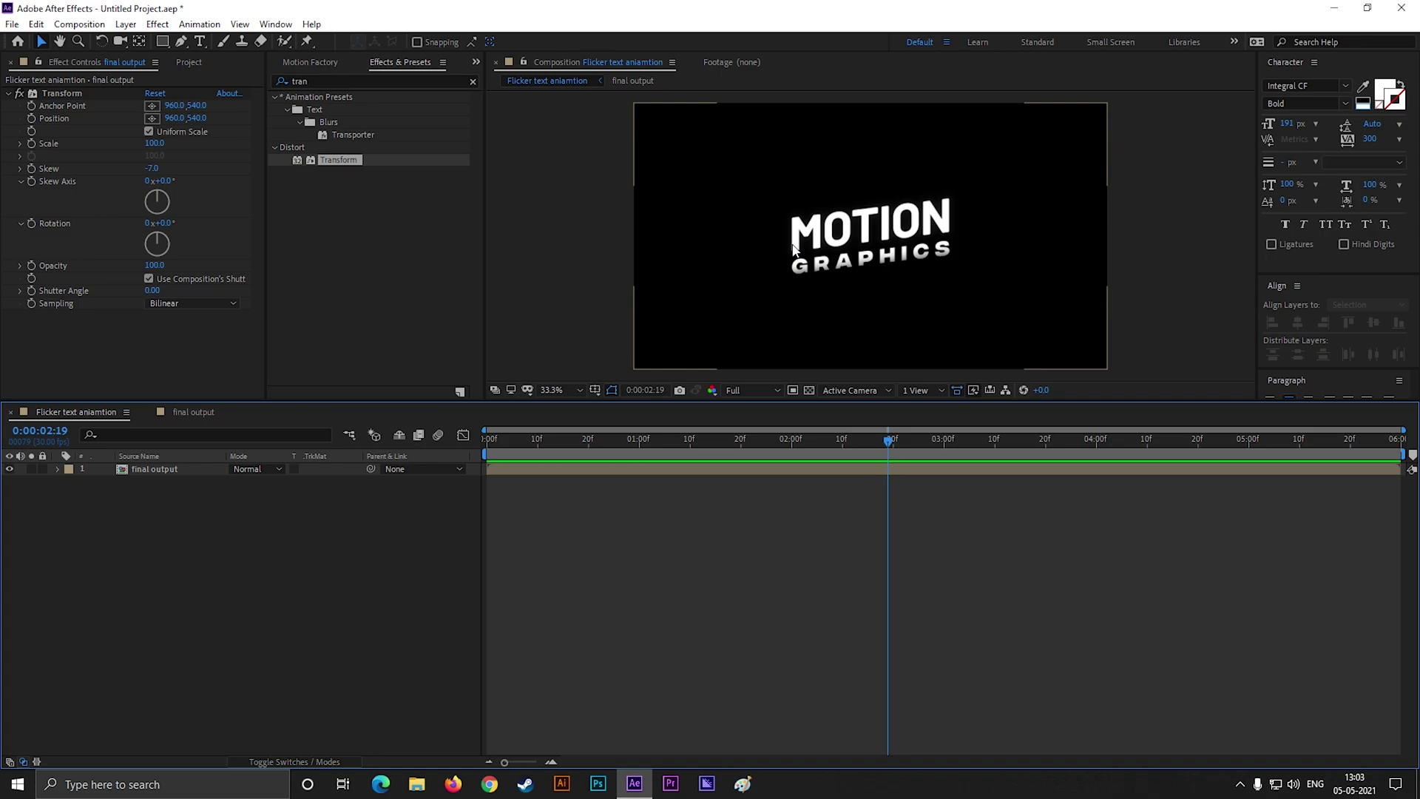